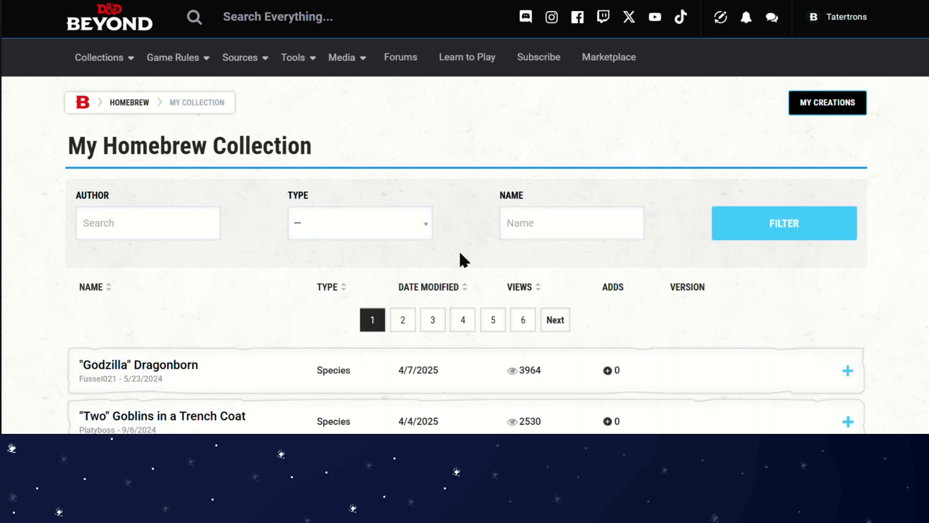
Step: Filter the homebrew collection to the Species type and open the Arachnith species for editing
{"action": "left_click", "coordinate": [312, 226]}
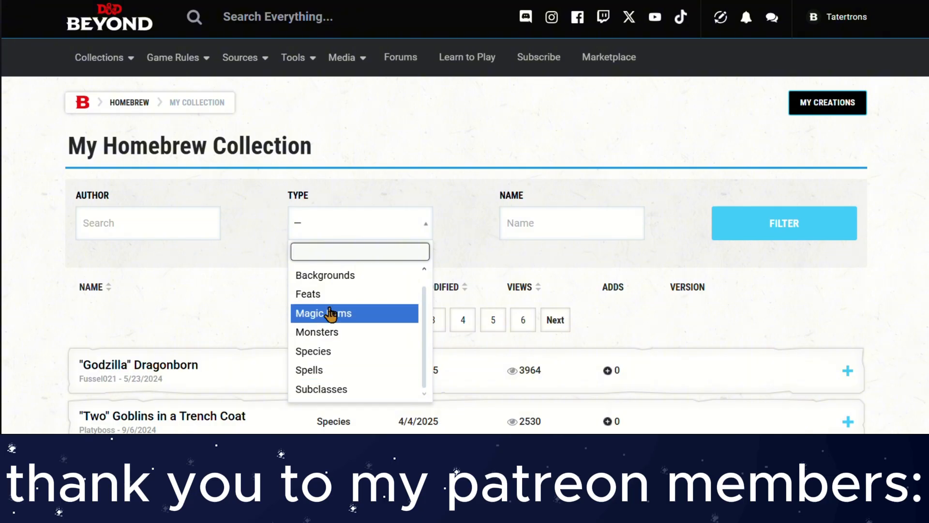
{"action": "left_click", "coordinate": [341, 353]}
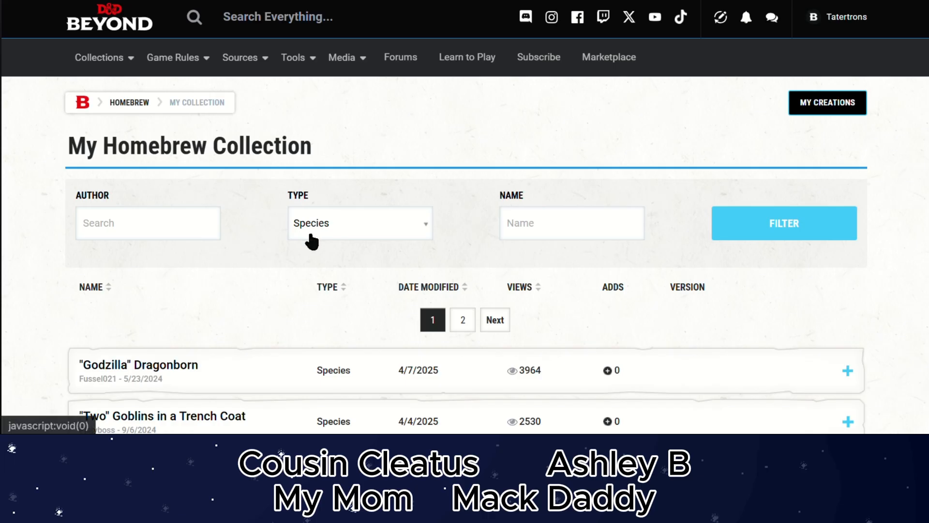
{"action": "scroll", "coordinate": [307, 239], "scroll_direction": "down", "scroll_amount": 5}
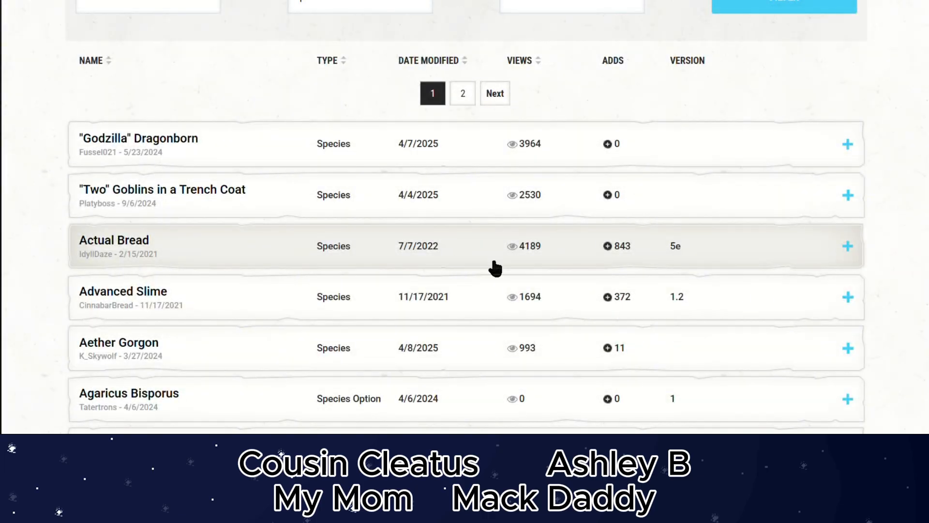
{"action": "scroll", "coordinate": [493, 255], "scroll_direction": "down", "scroll_amount": 2}
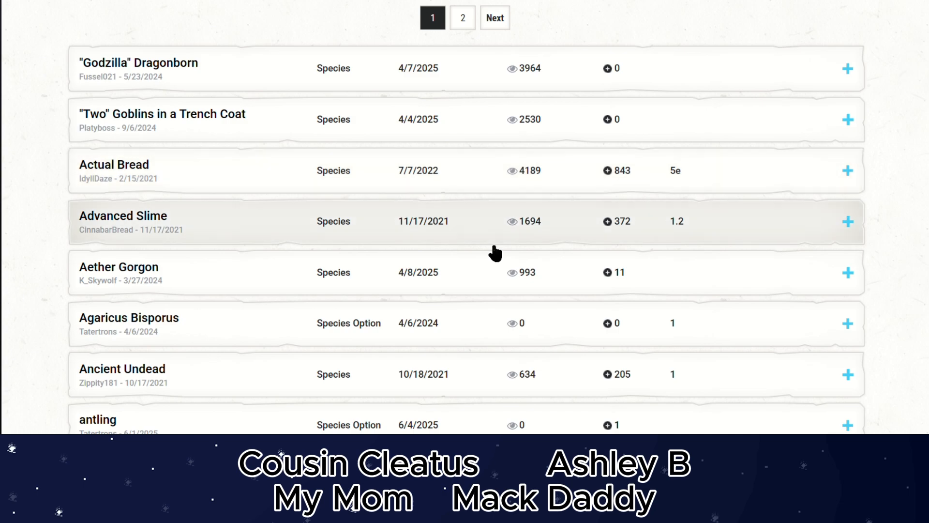
{"action": "scroll", "coordinate": [436, 247], "scroll_direction": "down", "scroll_amount": 2}
{"action": "scroll", "coordinate": [377, 235], "scroll_direction": "down", "scroll_amount": 2}
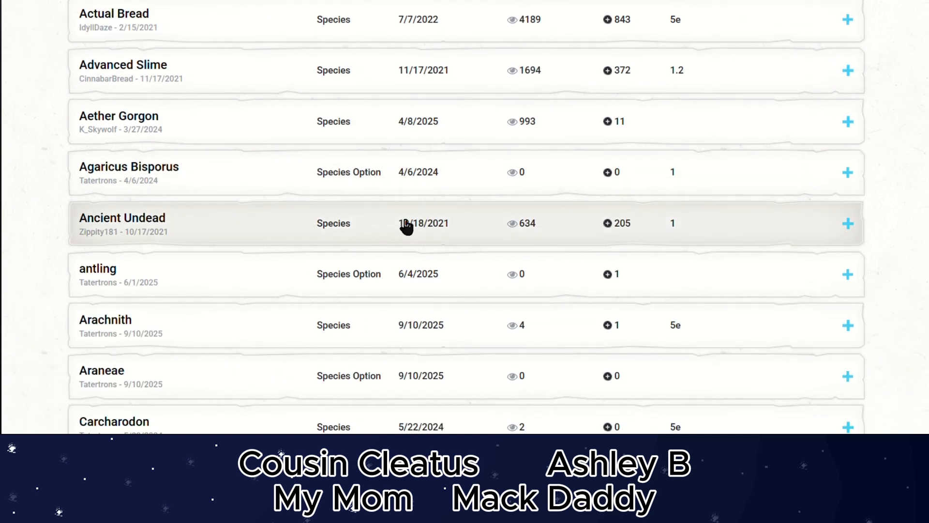
{"action": "scroll", "coordinate": [405, 225], "scroll_direction": "up", "scroll_amount": 2}
{"action": "scroll", "coordinate": [405, 225], "scroll_direction": "down", "scroll_amount": 2}
{"action": "scroll", "coordinate": [405, 225], "scroll_direction": "down", "scroll_amount": 2}
{"action": "left_click", "coordinate": [405, 226]}
Step: Look over the Arachnith edit page's sections and expand Basic Information
{"action": "scroll", "coordinate": [378, 208], "scroll_direction": "down", "scroll_amount": 4}
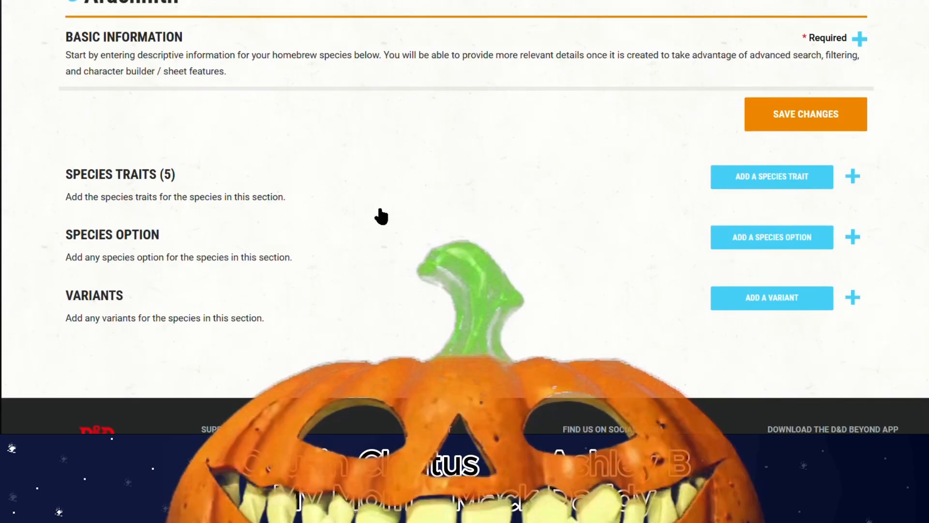
{"action": "scroll", "coordinate": [381, 216], "scroll_direction": "down", "scroll_amount": 2}
{"action": "scroll", "coordinate": [405, 253], "scroll_direction": "up", "scroll_amount": 2}
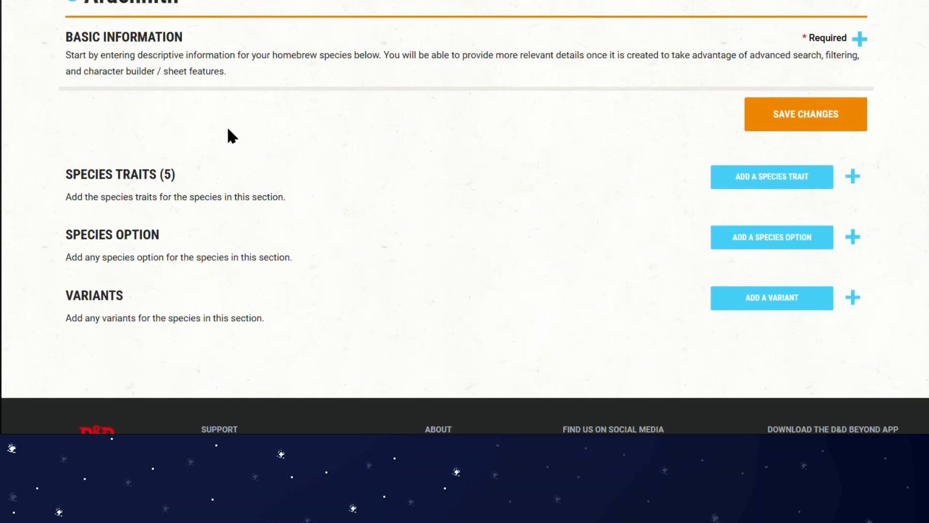
{"action": "scroll", "coordinate": [297, 162], "scroll_direction": "up", "scroll_amount": 3}
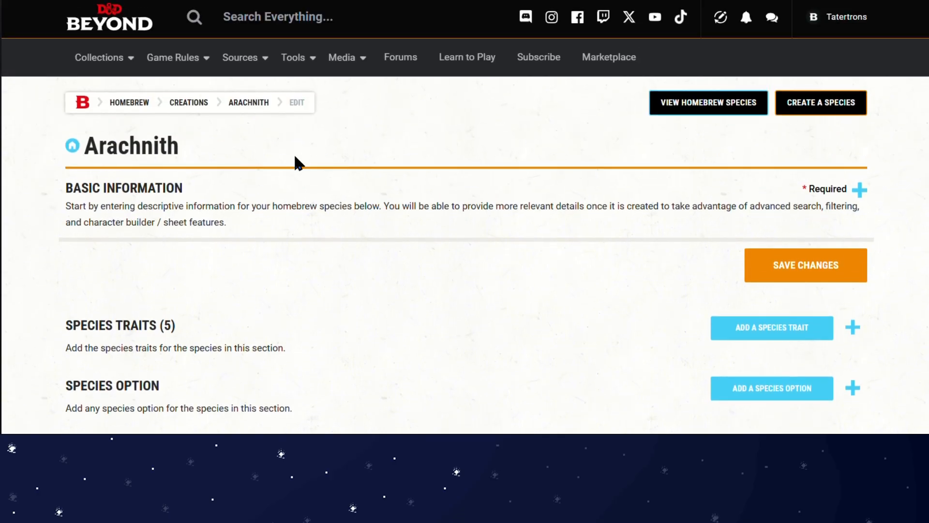
{"action": "left_click", "coordinate": [256, 232]}
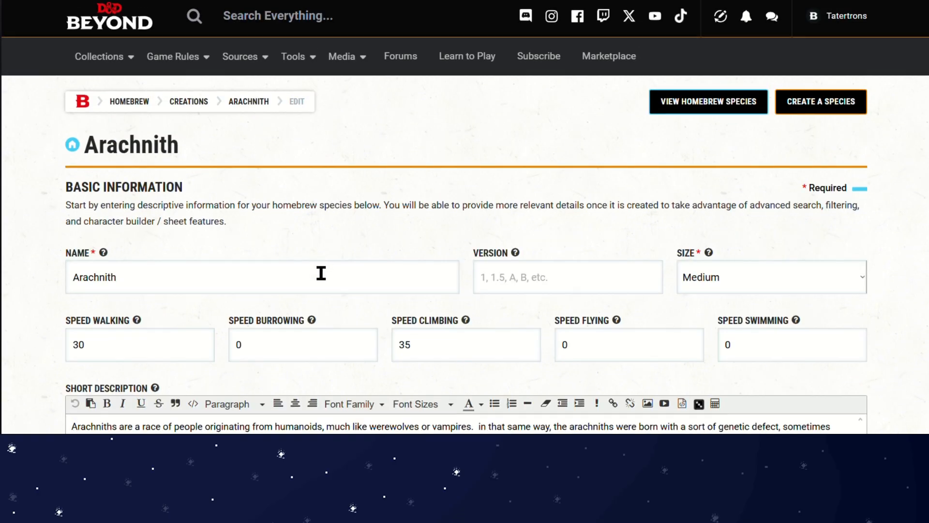
Step: Enter 5e as the version of the Arachnith species
{"action": "scroll", "coordinate": [321, 272], "scroll_direction": "down", "scroll_amount": 2}
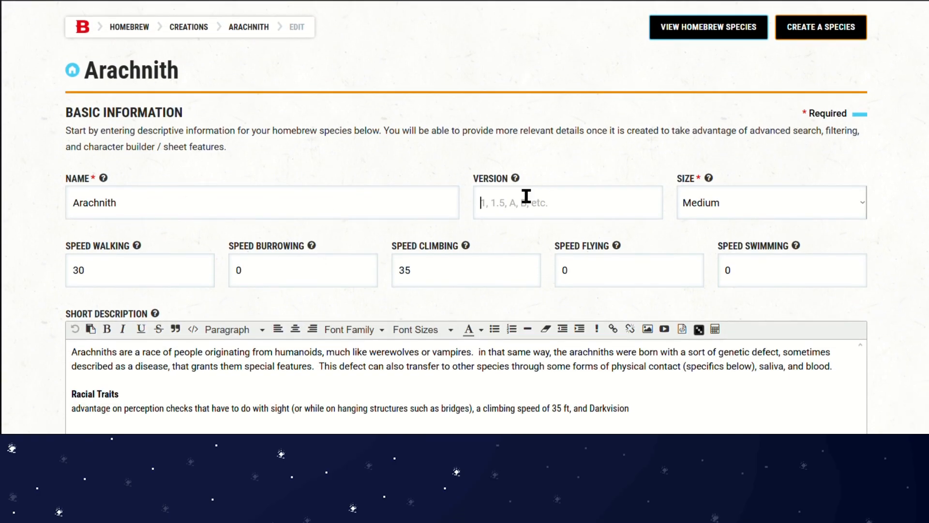
{"action": "type", "text": "5e"}
{"action": "left_click", "coordinate": [346, 165]}
{"action": "left_click", "coordinate": [347, 162]}
Step: Replace the species version with 2024
{"action": "double_click", "coordinate": [511, 208]}
{"action": "left_click", "coordinate": [379, 177]}
{"action": "left_click_drag", "start_coordinate": [518, 209], "coordinate": [410, 200]}
{"action": "type", "text": "202"}
{"action": "type", "text": "4"}
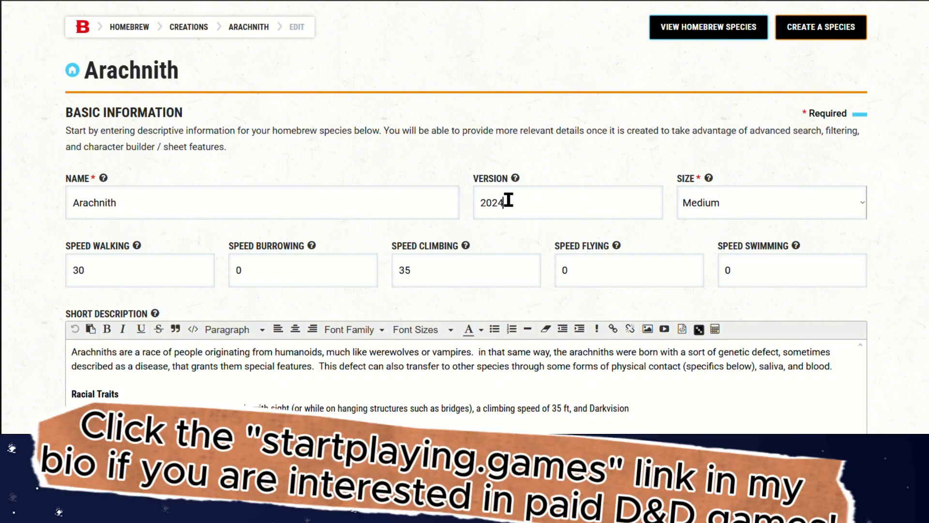
Step: Clear the species version and set it to 5e
{"action": "key", "text": "BackSpace"}
{"action": "key", "text": "BackSpace"}
{"action": "key", "text": "BackSpace"}
{"action": "key", "text": "BackSpace"}
{"action": "type", "text": "53"}
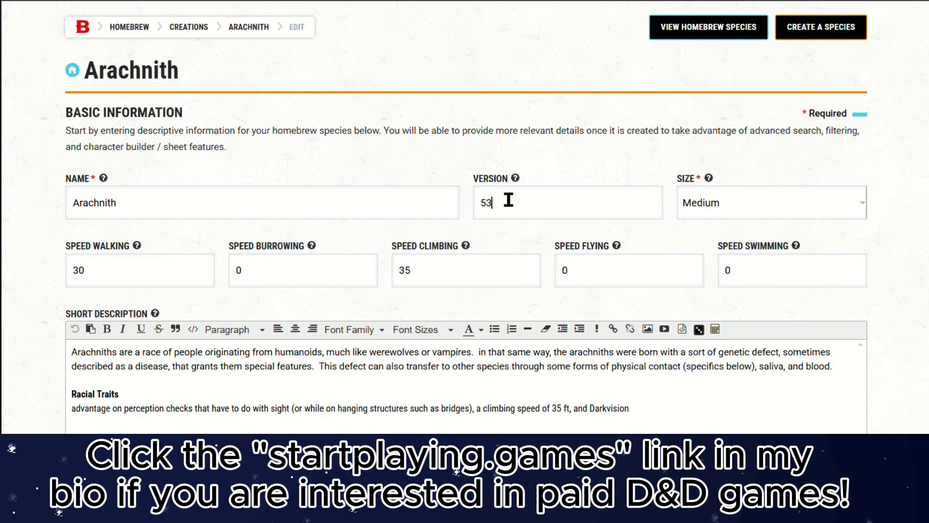
{"action": "key", "text": "BackSpace"}
{"action": "type", "text": "e"}
Step: Change the species size to Huge and set it back to Medium
{"action": "left_click", "coordinate": [703, 202]}
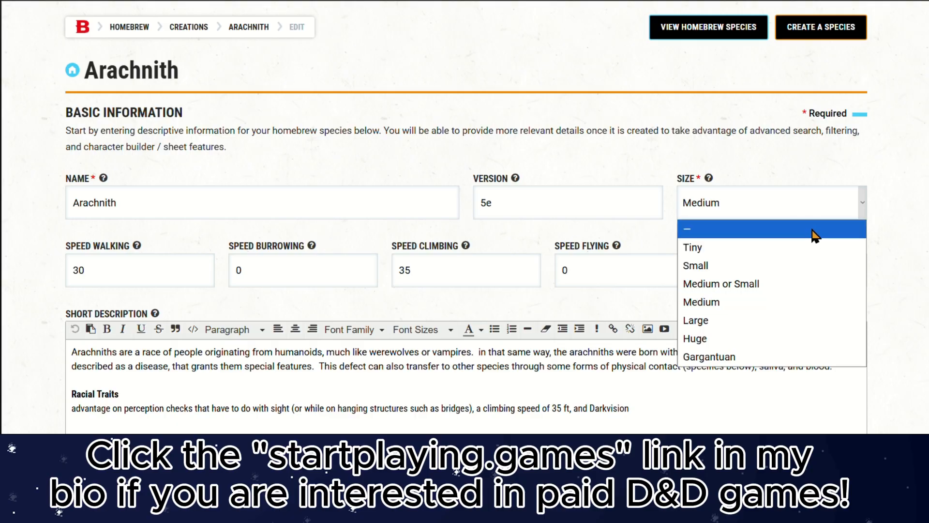
{"action": "left_click", "coordinate": [713, 341]}
{"action": "left_click", "coordinate": [725, 202]}
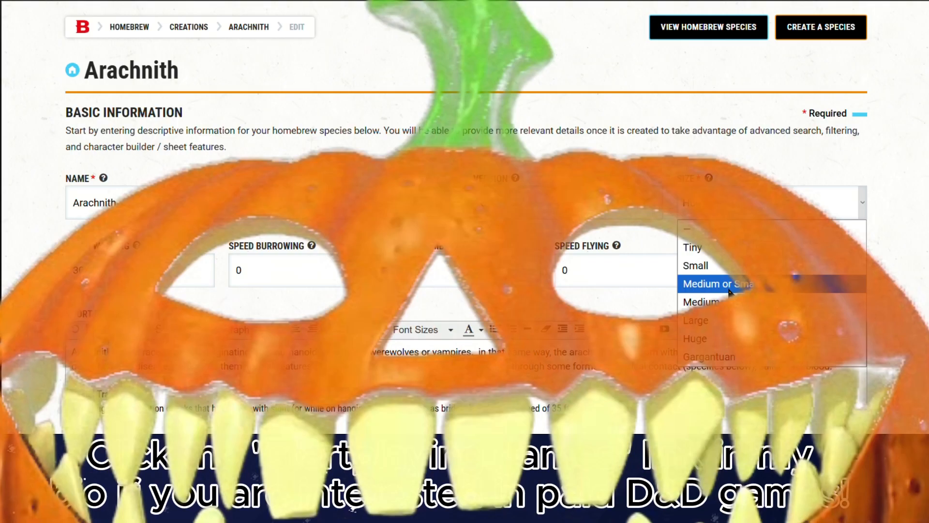
{"action": "left_click", "coordinate": [701, 301]}
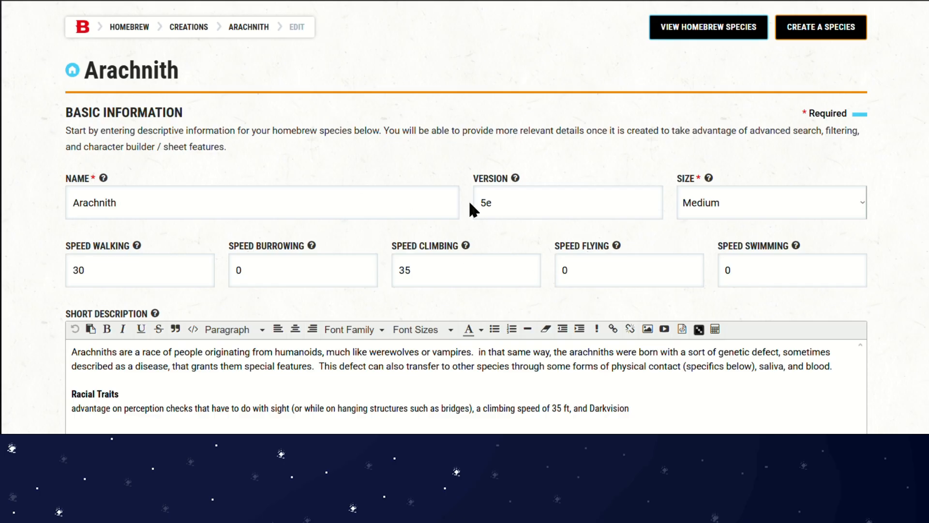
Step: Examine the Arachnith's walking, burrowing, climbing, flying and swimming speeds
{"action": "scroll", "coordinate": [356, 220], "scroll_direction": "down", "scroll_amount": 3}
{"action": "scroll", "coordinate": [356, 220], "scroll_direction": "down", "scroll_amount": 1}
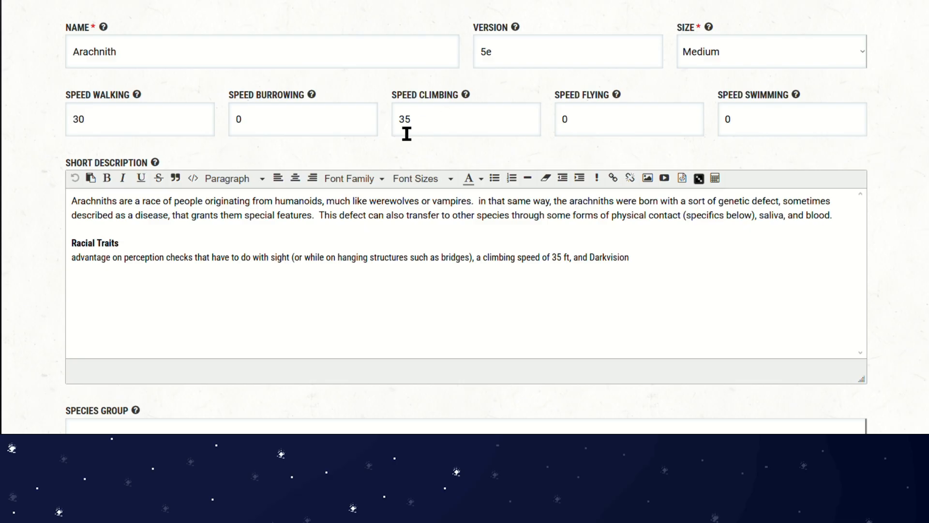
{"action": "double_click", "coordinate": [562, 122]}
{"action": "scroll", "coordinate": [209, 119], "scroll_direction": "up", "scroll_amount": 5}
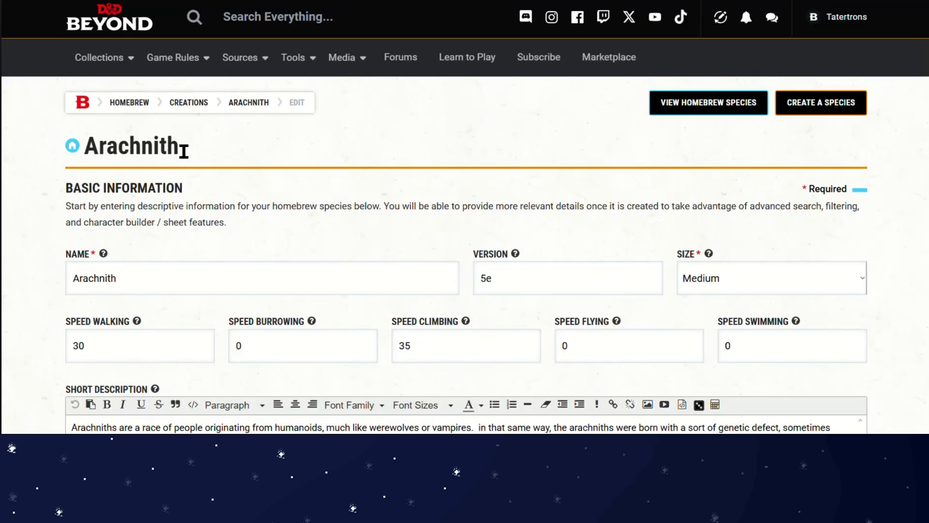
{"action": "scroll", "coordinate": [316, 183], "scroll_direction": "down", "scroll_amount": 1}
{"action": "scroll", "coordinate": [317, 183], "scroll_direction": "down", "scroll_amount": 3}
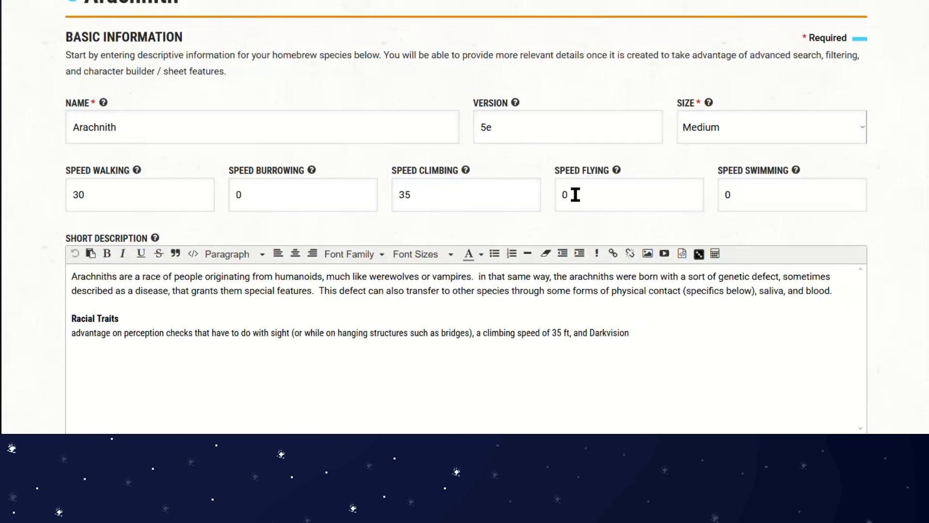
{"action": "left_click_drag", "start_coordinate": [427, 193], "coordinate": [289, 181]}
{"action": "left_click", "coordinate": [354, 217]}
Step: Read the short description's introductory paragraph and its Racial Traits text
{"action": "scroll", "coordinate": [255, 232], "scroll_direction": "down", "scroll_amount": 3}
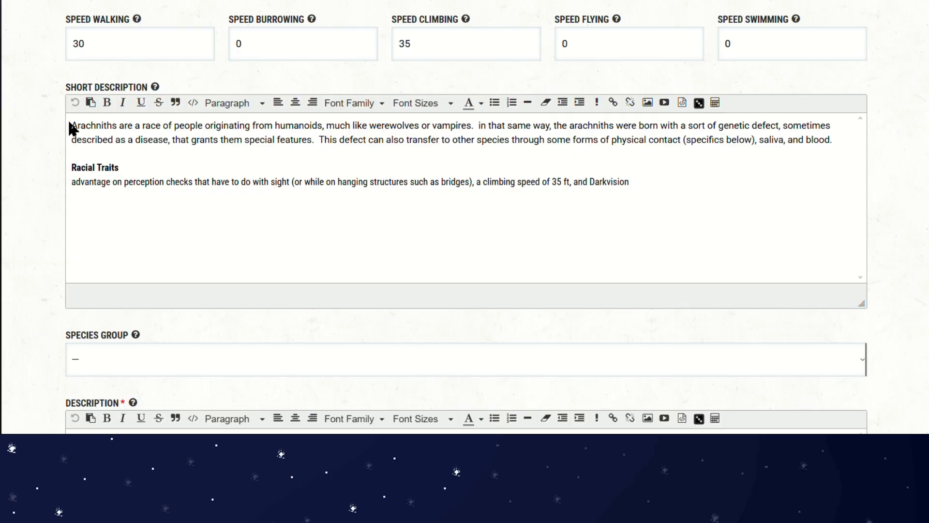
{"action": "left_click_drag", "start_coordinate": [68, 125], "coordinate": [846, 143]}
{"action": "left_click", "coordinate": [847, 144]}
{"action": "left_click_drag", "start_coordinate": [71, 167], "coordinate": [652, 188]}
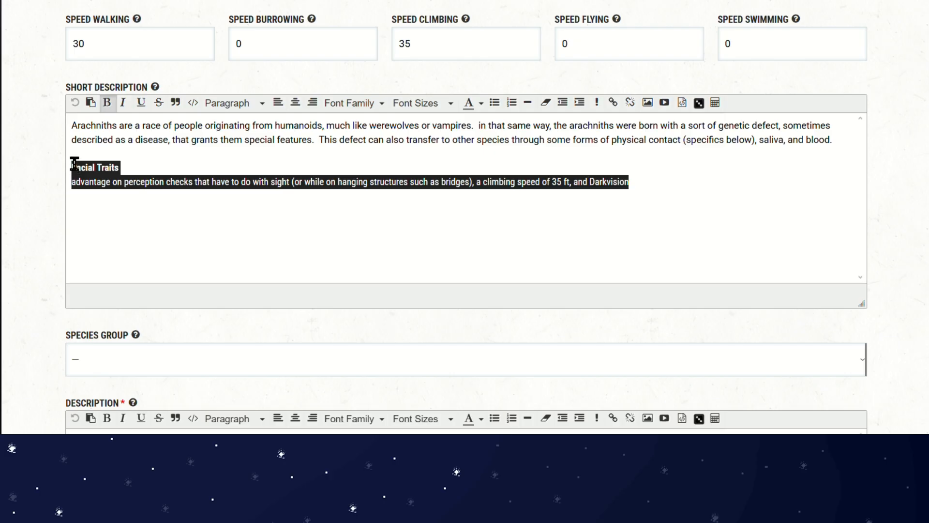
{"action": "left_click", "coordinate": [74, 164]}
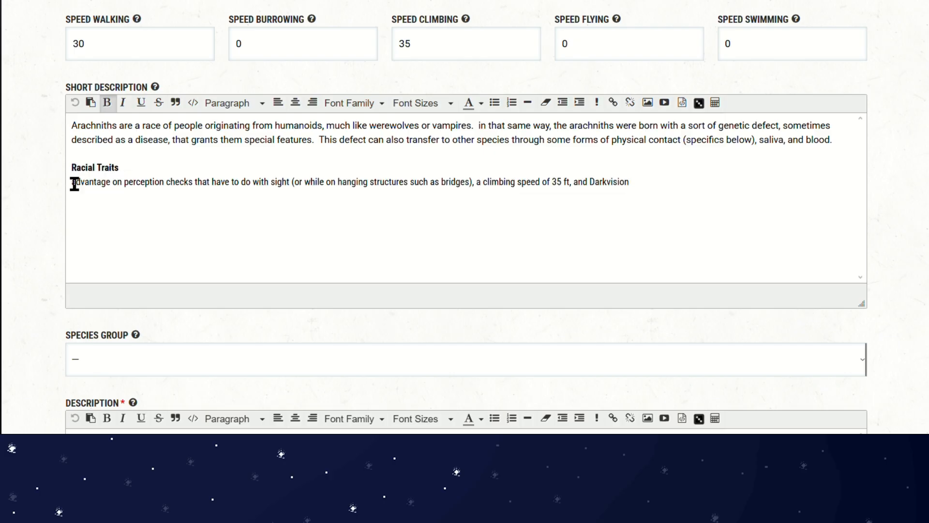
{"action": "left_click_drag", "start_coordinate": [74, 184], "coordinate": [697, 184]}
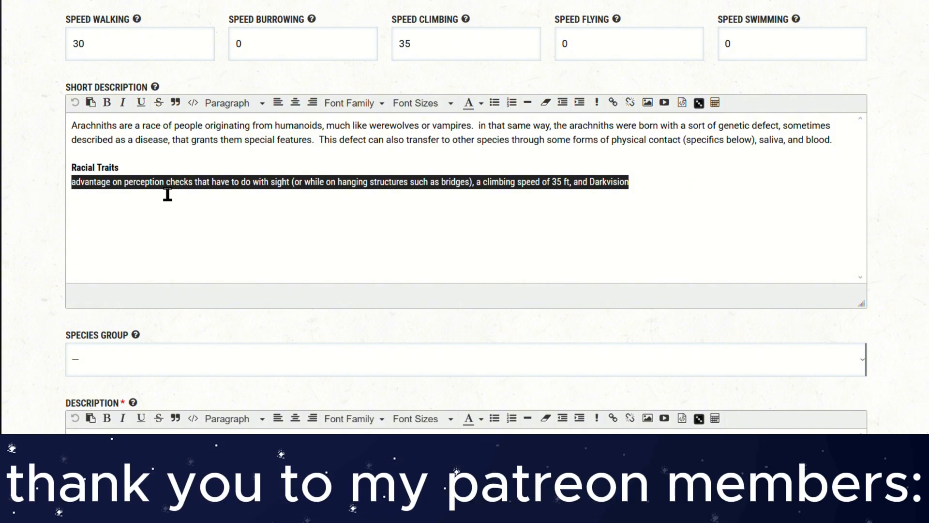
{"action": "left_click", "coordinate": [132, 188]}
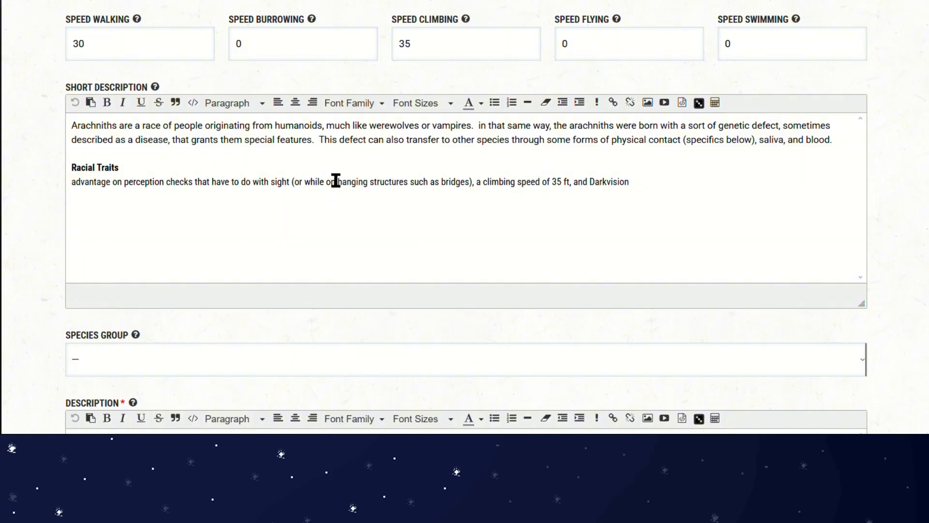
Step: Compare the short description with the full description and review the perception advantage wording under Racial Traits
{"action": "scroll", "coordinate": [314, 171], "scroll_direction": "down", "scroll_amount": 2}
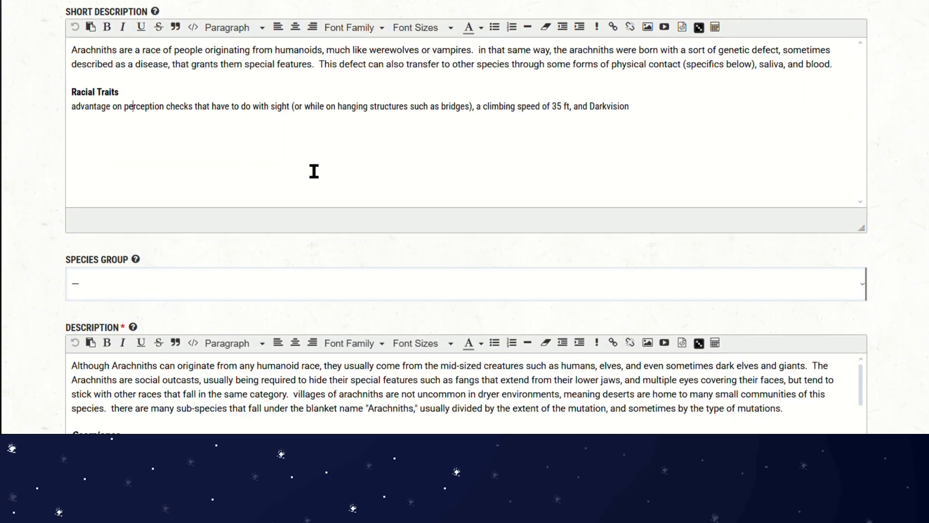
{"action": "scroll", "coordinate": [317, 175], "scroll_direction": "down", "scroll_amount": 4}
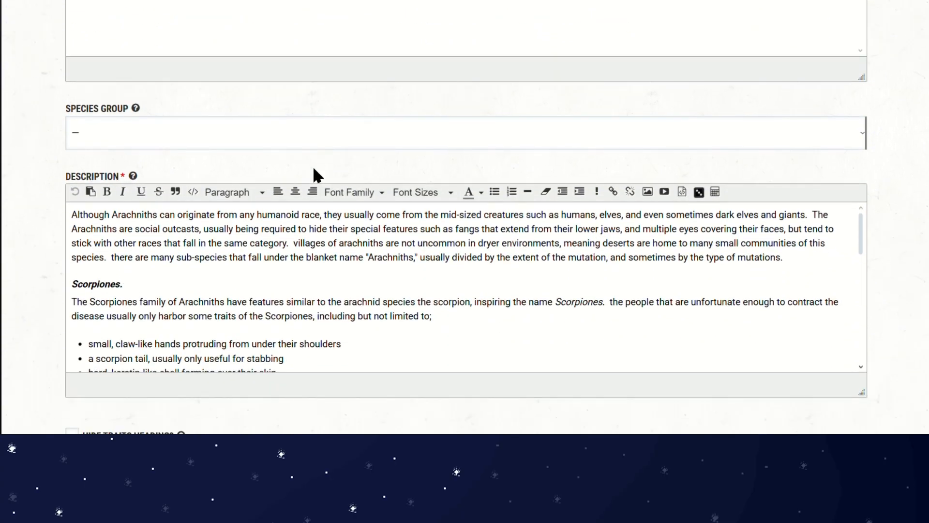
{"action": "scroll", "coordinate": [317, 174], "scroll_direction": "up", "scroll_amount": 4}
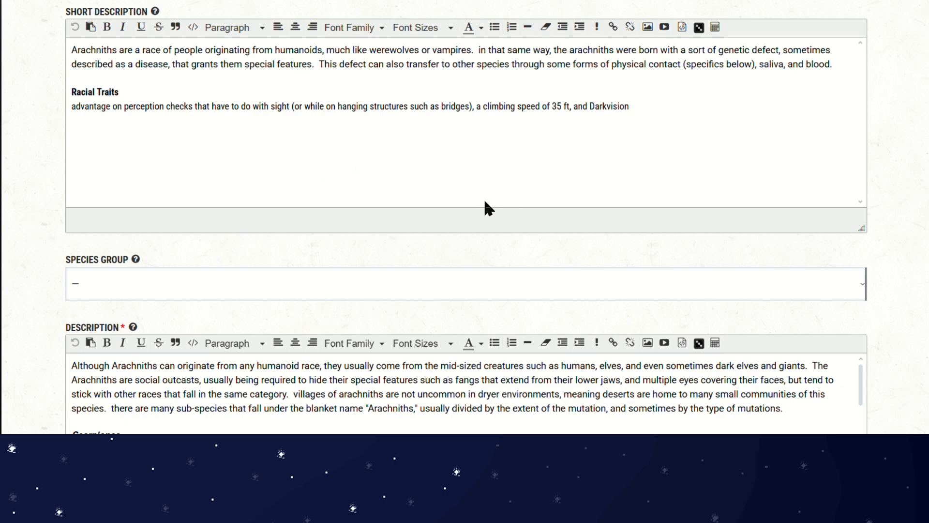
{"action": "scroll", "coordinate": [484, 199], "scroll_direction": "down", "scroll_amount": 2}
{"action": "scroll", "coordinate": [472, 173], "scroll_direction": "up", "scroll_amount": 2}
{"action": "left_click_drag", "start_coordinate": [72, 107], "coordinate": [473, 109]}
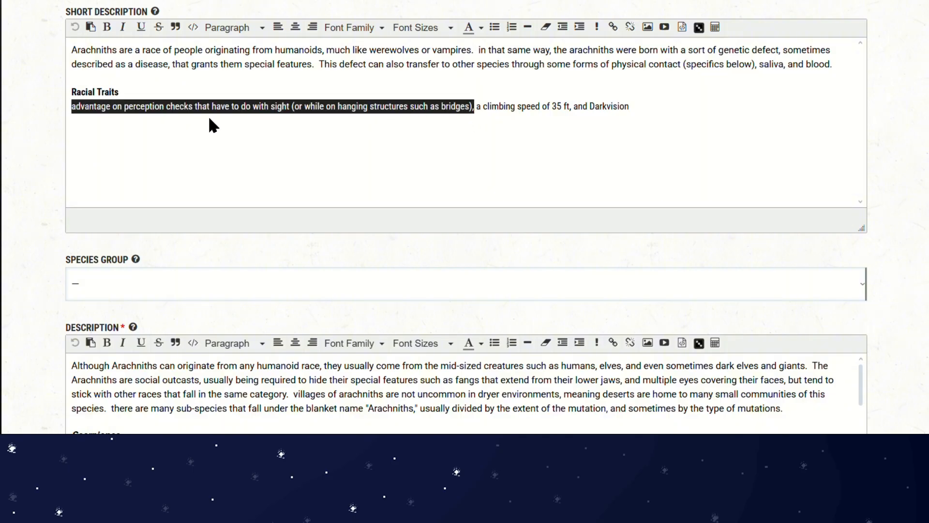
{"action": "left_click", "coordinate": [227, 106]}
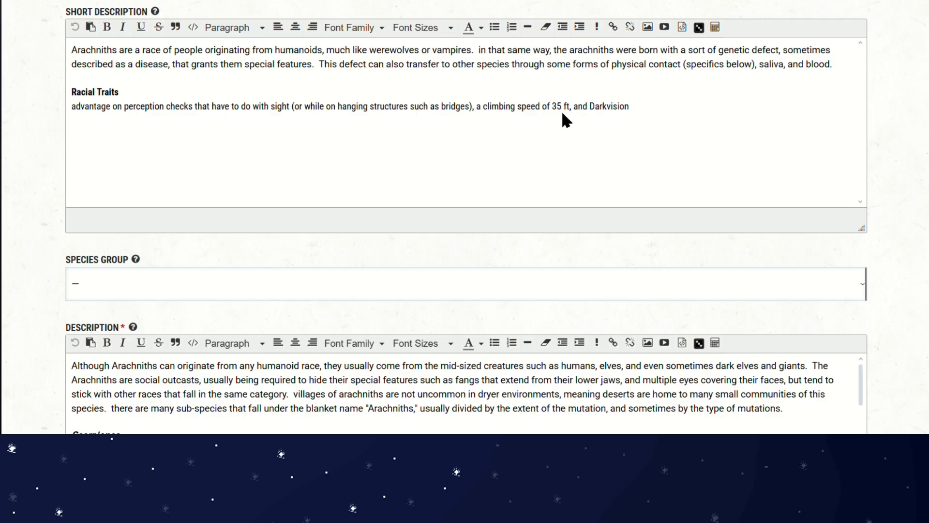
Step: Add a period after "Darkvision" at the end of the short description's Racial Traits text
{"action": "left_click_drag", "start_coordinate": [508, 94], "coordinate": [574, 111]}
{"action": "left_click", "coordinate": [585, 107]}
{"action": "left_click", "coordinate": [632, 106]}
Step: Read through the full Arachnith description, including its Scorpiones, Araneae and Ixodida families
{"action": "scroll", "coordinate": [455, 239], "scroll_direction": "down", "scroll_amount": 3}
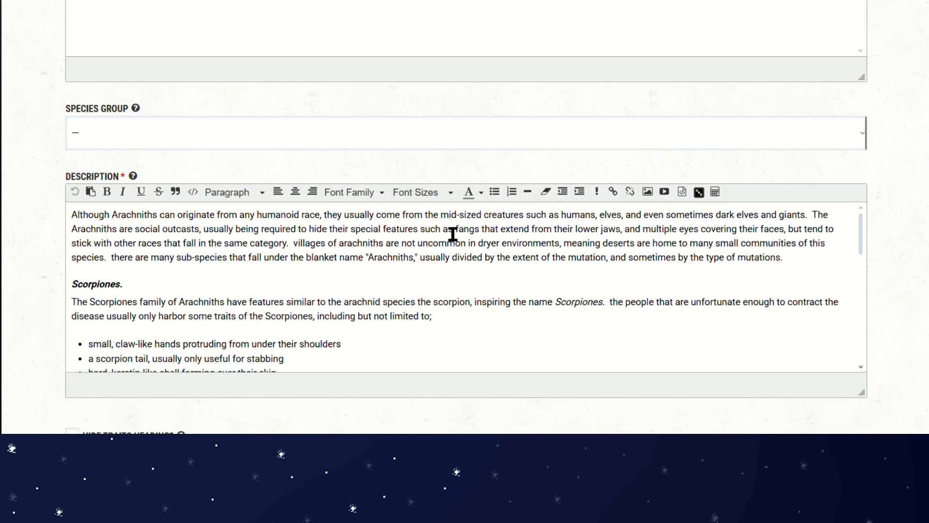
{"action": "scroll", "coordinate": [211, 121], "scroll_direction": "down", "scroll_amount": 2}
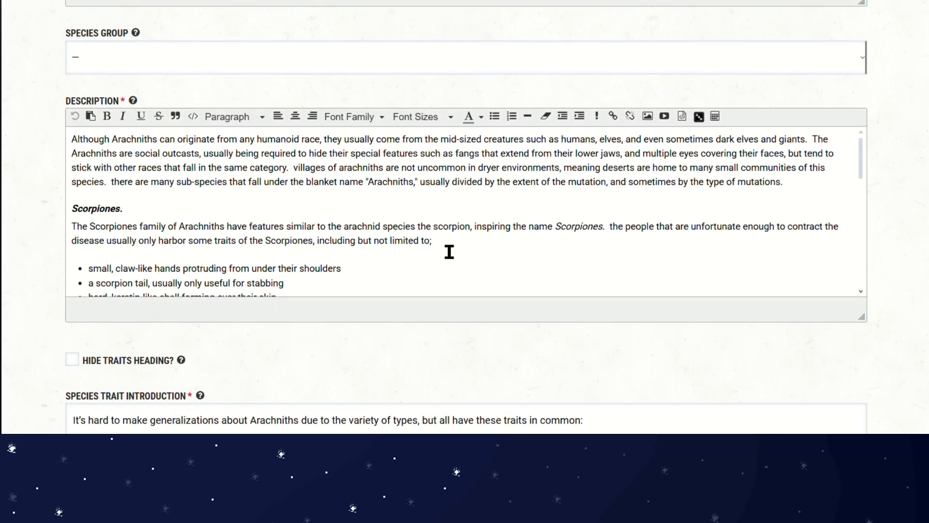
{"action": "scroll", "coordinate": [279, 230], "scroll_direction": "down", "scroll_amount": 5}
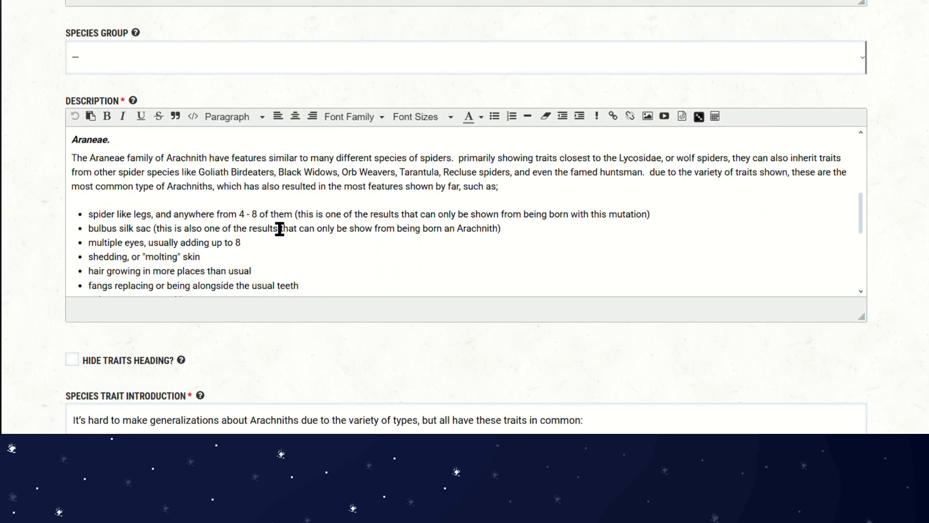
{"action": "scroll", "coordinate": [279, 228], "scroll_direction": "down", "scroll_amount": 10}
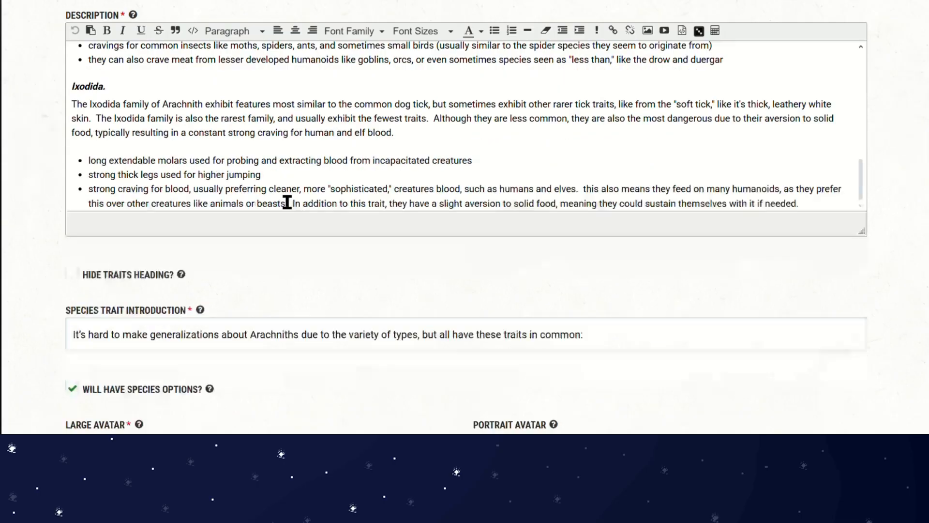
{"action": "scroll", "coordinate": [289, 198], "scroll_direction": "up", "scroll_amount": 3}
{"action": "scroll", "coordinate": [342, 402], "scroll_direction": "down", "scroll_amount": 1}
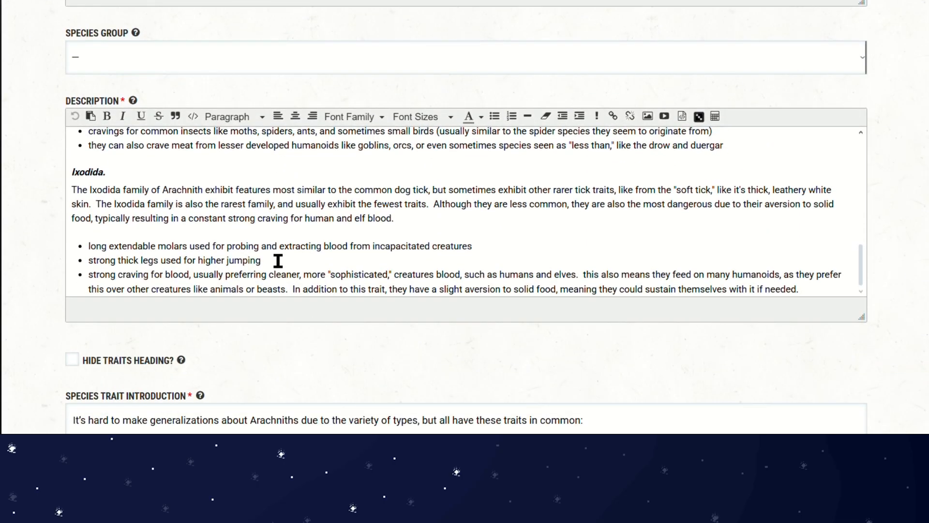
{"action": "scroll", "coordinate": [276, 257], "scroll_direction": "up", "scroll_amount": 4}
{"action": "scroll", "coordinate": [276, 257], "scroll_direction": "up", "scroll_amount": 5}
{"action": "scroll", "coordinate": [276, 255], "scroll_direction": "up", "scroll_amount": 3}
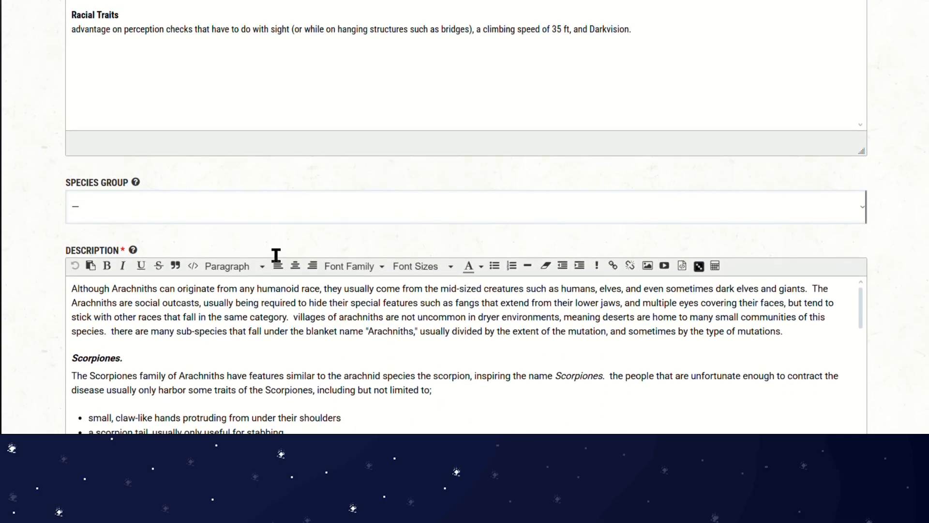
{"action": "scroll", "coordinate": [276, 253], "scroll_direction": "down", "scroll_amount": 3}
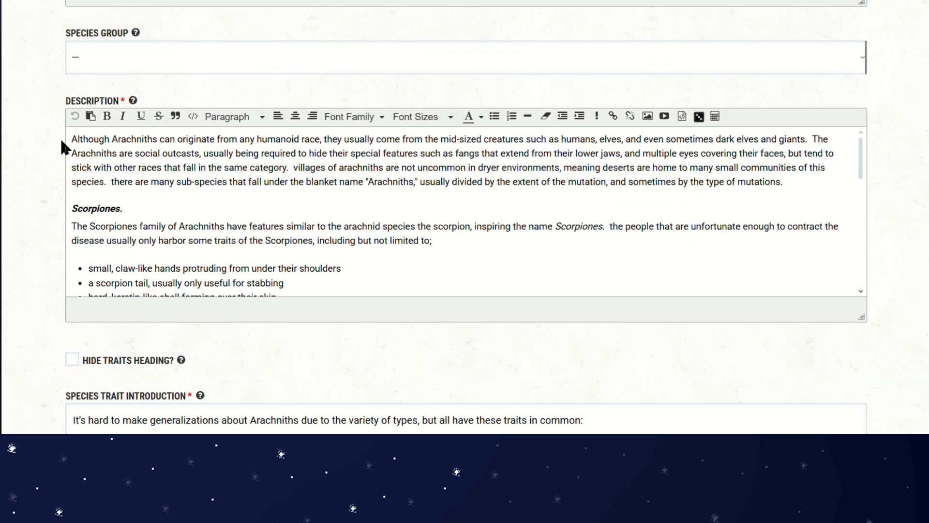
Step: Review the full description's introductory paragraph and skim its Scorpiones, Araneae and Ixodida sections
{"action": "left_click_drag", "start_coordinate": [72, 139], "coordinate": [822, 182]}
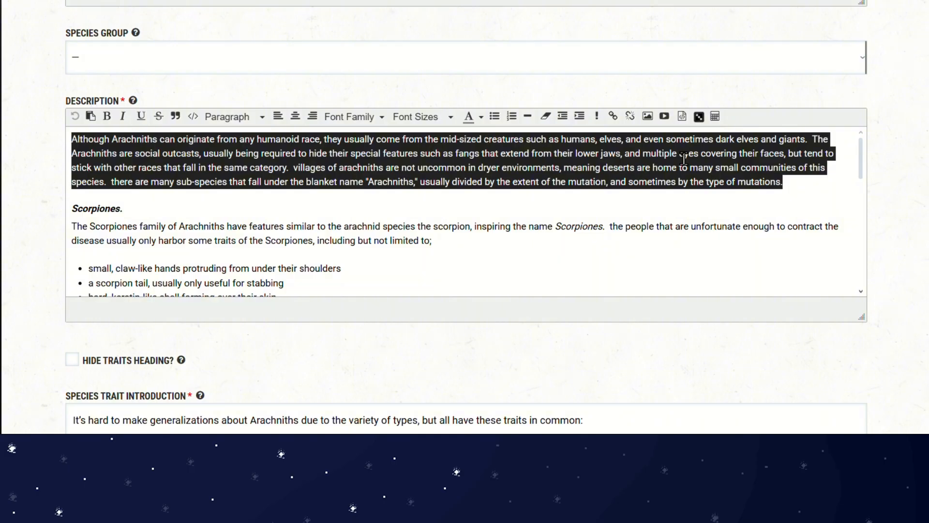
{"action": "key", "text": "BackSpace"}
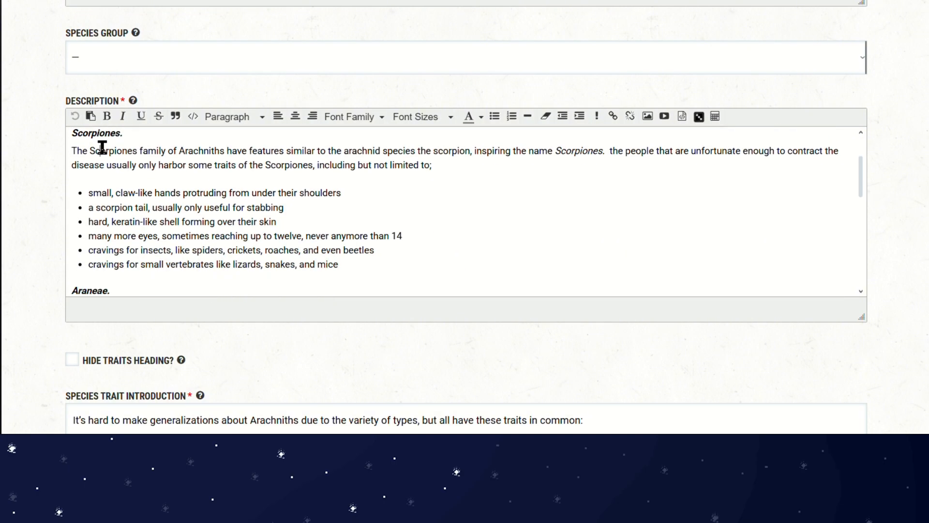
{"action": "left_click", "coordinate": [91, 134]}
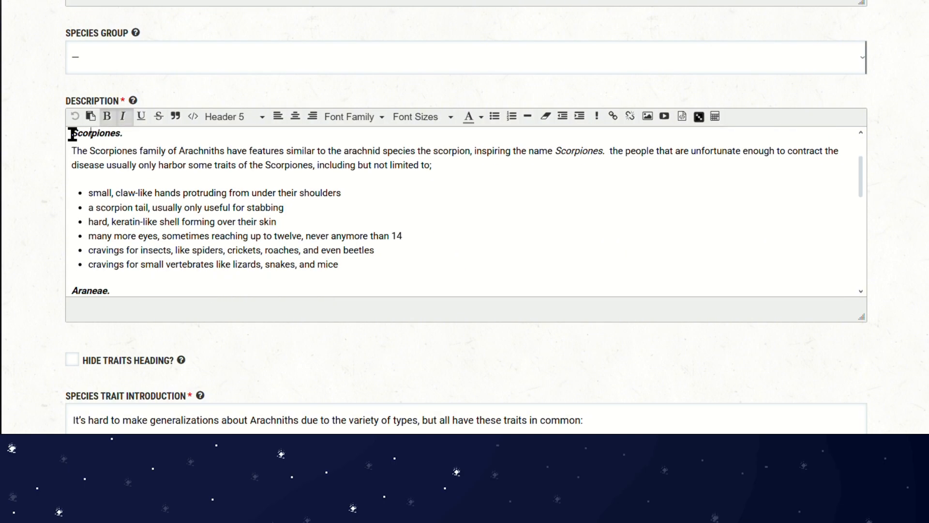
{"action": "left_click_drag", "start_coordinate": [73, 134], "coordinate": [362, 268]}
{"action": "left_click", "coordinate": [362, 269]}
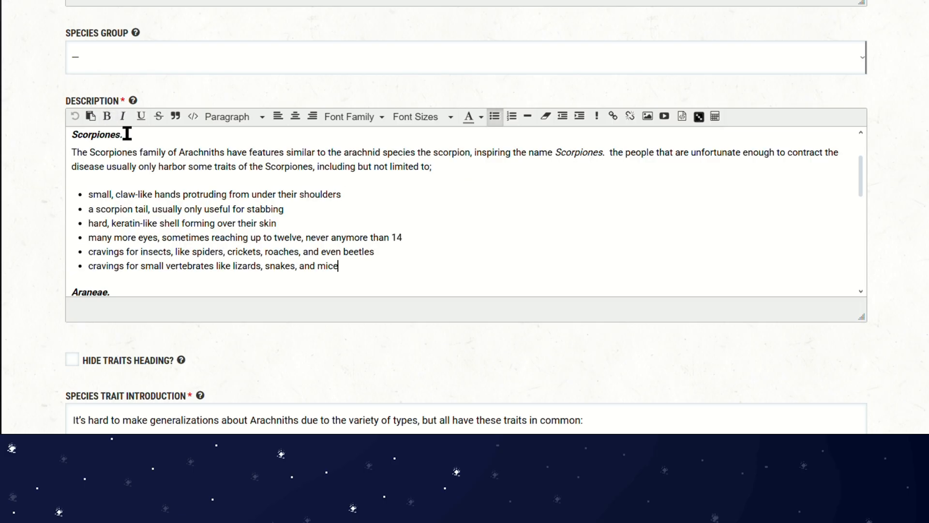
{"action": "scroll", "coordinate": [131, 153], "scroll_direction": "down", "scroll_amount": 10}
{"action": "scroll", "coordinate": [132, 156], "scroll_direction": "down", "scroll_amount": 3}
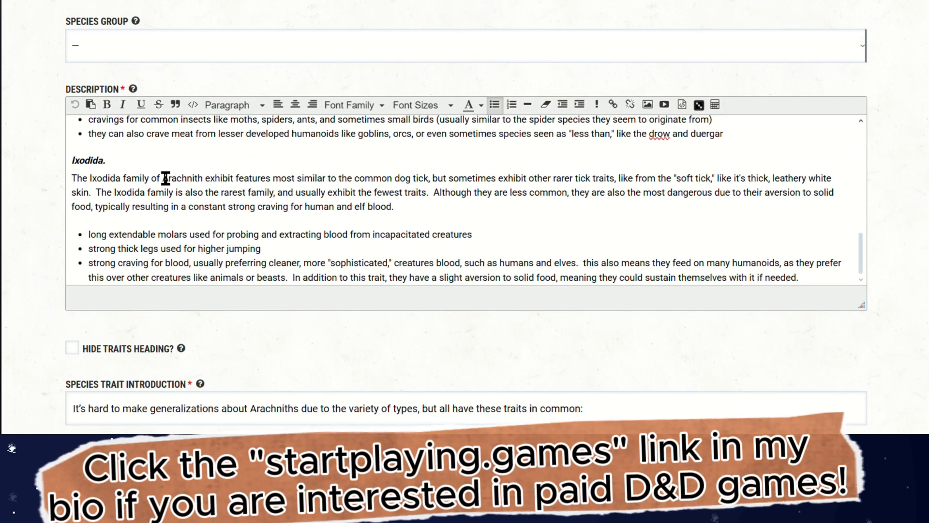
{"action": "scroll", "coordinate": [232, 292], "scroll_direction": "up", "scroll_amount": 2}
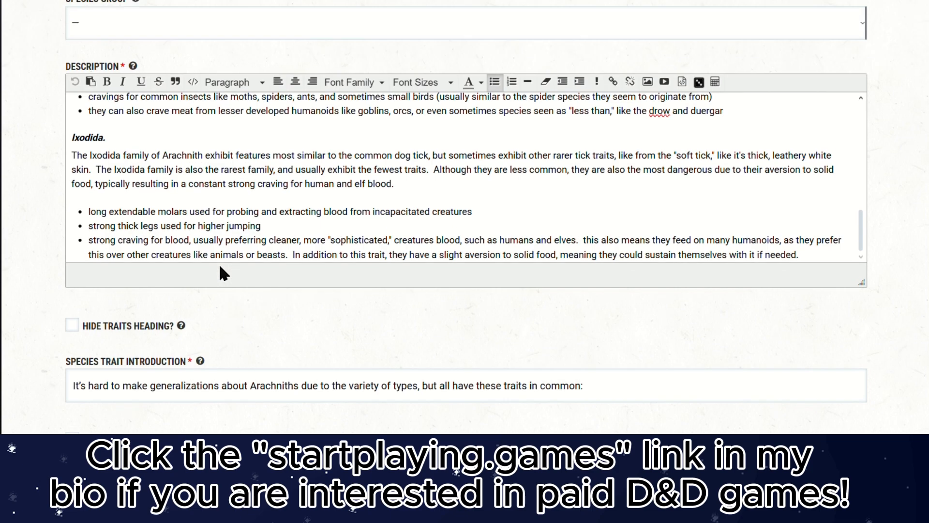
{"action": "scroll", "coordinate": [103, 239], "scroll_direction": "up", "scroll_amount": 8}
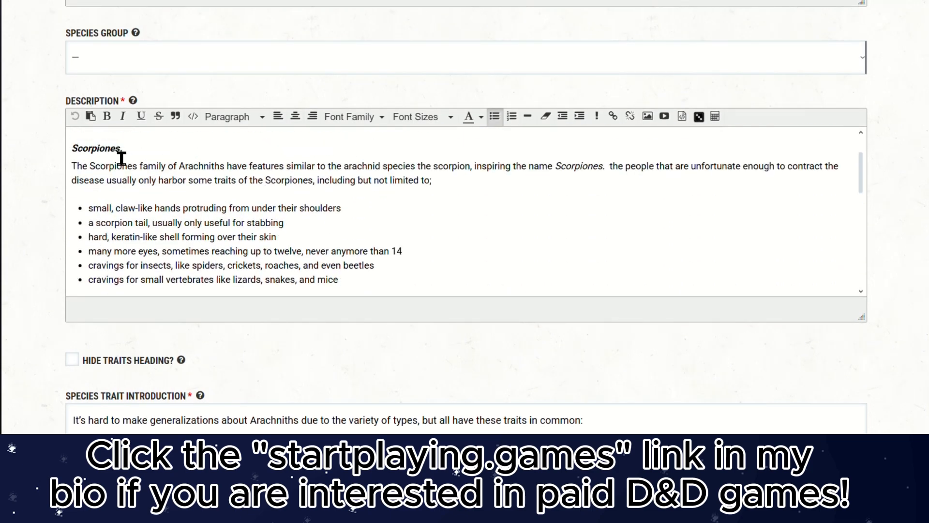
Step: Read the Scorpiones section closely, covering its family paragraph and the tail, shell, eye and insect-craving traits
{"action": "left_click_drag", "start_coordinate": [70, 148], "coordinate": [132, 151]}
{"action": "left_click", "coordinate": [144, 167]}
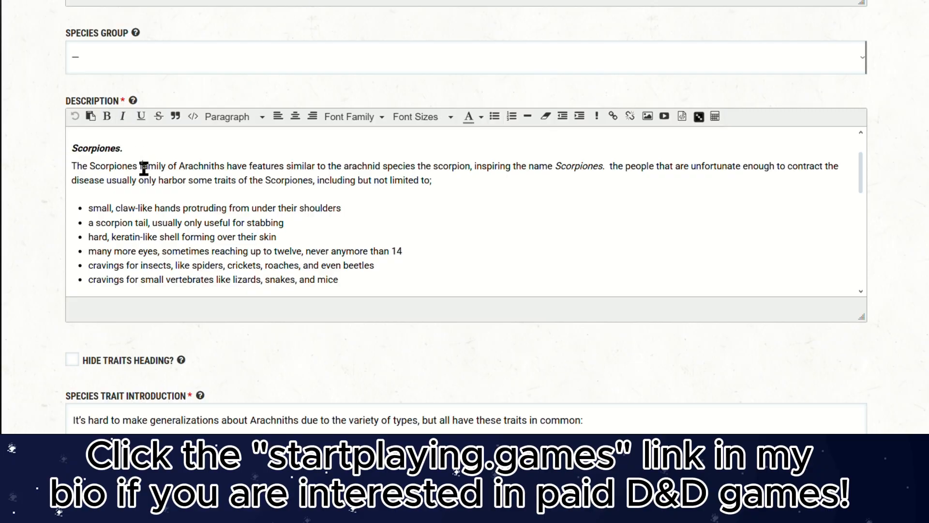
{"action": "scroll", "coordinate": [144, 168], "scroll_direction": "down", "scroll_amount": 2}
{"action": "scroll", "coordinate": [140, 170], "scroll_direction": "up", "scroll_amount": 2}
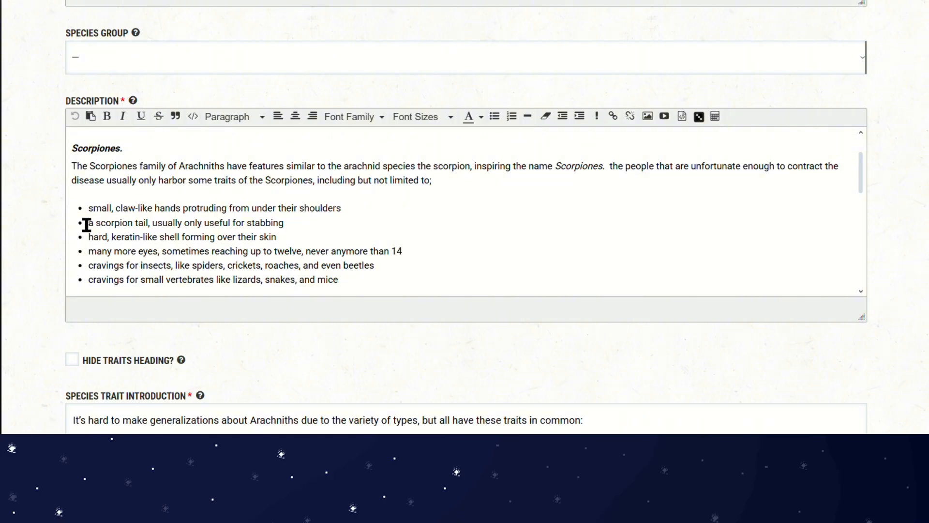
{"action": "left_click_drag", "start_coordinate": [87, 225], "coordinate": [173, 235]}
{"action": "left_click", "coordinate": [218, 253]}
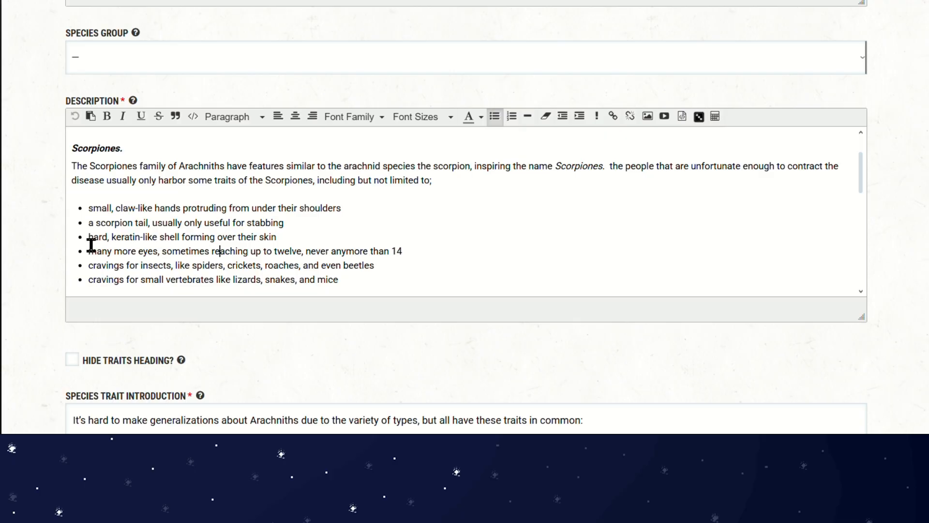
{"action": "left_click_drag", "start_coordinate": [87, 237], "coordinate": [180, 242]}
{"action": "left_click", "coordinate": [165, 248]}
{"action": "left_click_drag", "start_coordinate": [88, 266], "coordinate": [386, 268]}
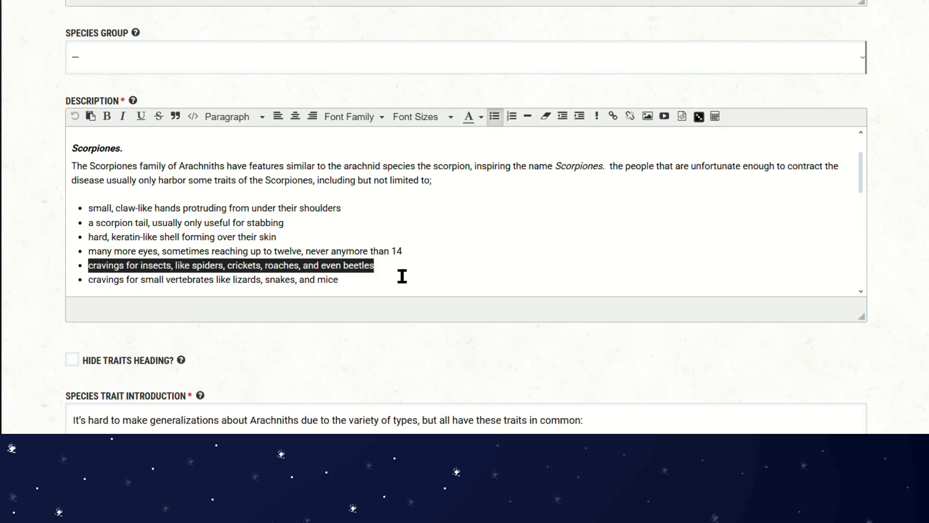
{"action": "left_click_drag", "start_coordinate": [394, 266], "coordinate": [76, 264]}
{"action": "left_click", "coordinate": [139, 265]}
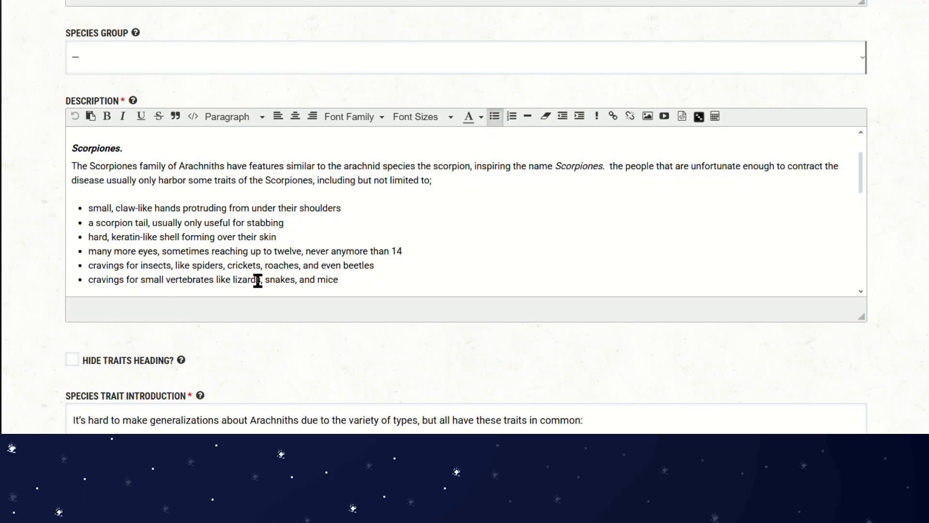
Step: Recheck the full description's introduction and the short description against the Scorpiones traits, ending at the insect cravings
{"action": "scroll", "coordinate": [290, 261], "scroll_direction": "down", "scroll_amount": 3}
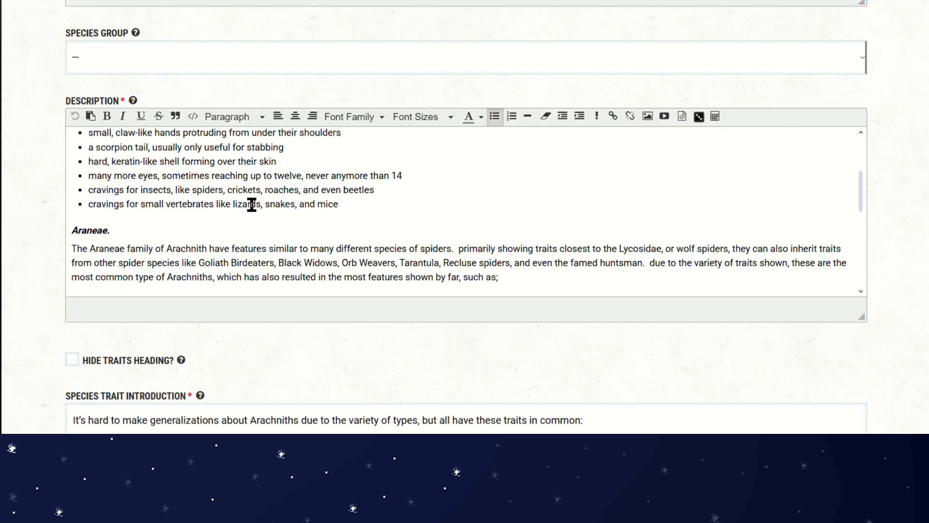
{"action": "scroll", "coordinate": [250, 203], "scroll_direction": "down", "scroll_amount": 3}
{"action": "scroll", "coordinate": [252, 203], "scroll_direction": "up", "scroll_amount": 5}
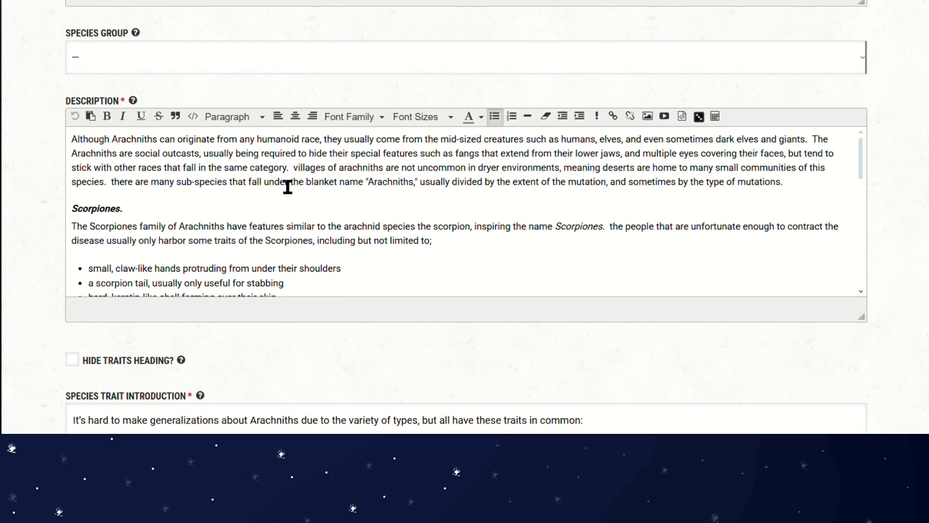
{"action": "scroll", "coordinate": [270, 209], "scroll_direction": "down", "scroll_amount": 2}
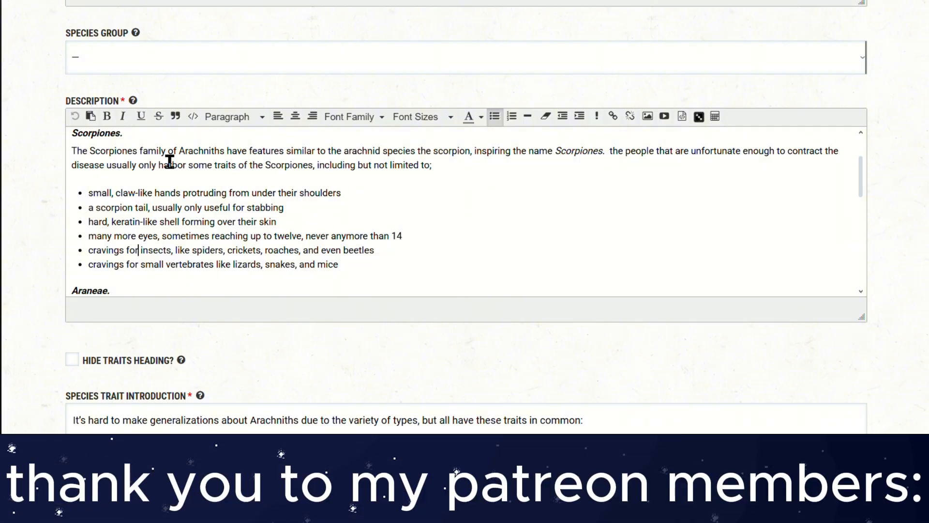
{"action": "scroll", "coordinate": [239, 178], "scroll_direction": "up", "scroll_amount": 8}
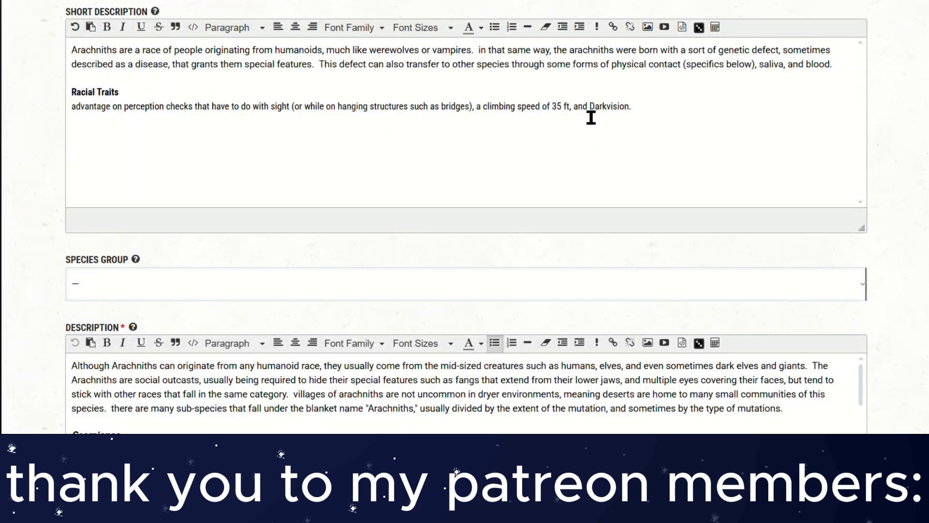
{"action": "scroll", "coordinate": [489, 233], "scroll_direction": "down", "scroll_amount": 3}
{"action": "scroll", "coordinate": [259, 210], "scroll_direction": "down", "scroll_amount": 2}
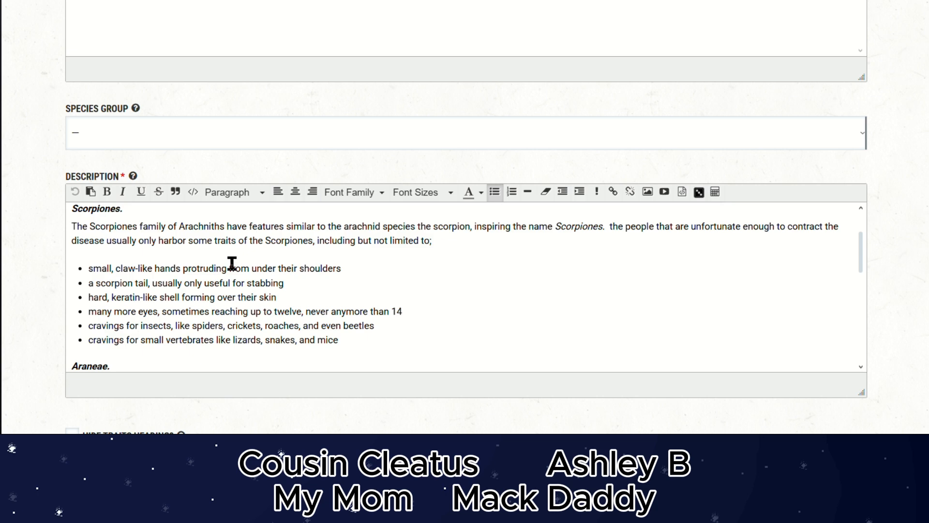
{"action": "scroll", "coordinate": [334, 281], "scroll_direction": "down", "scroll_amount": 2}
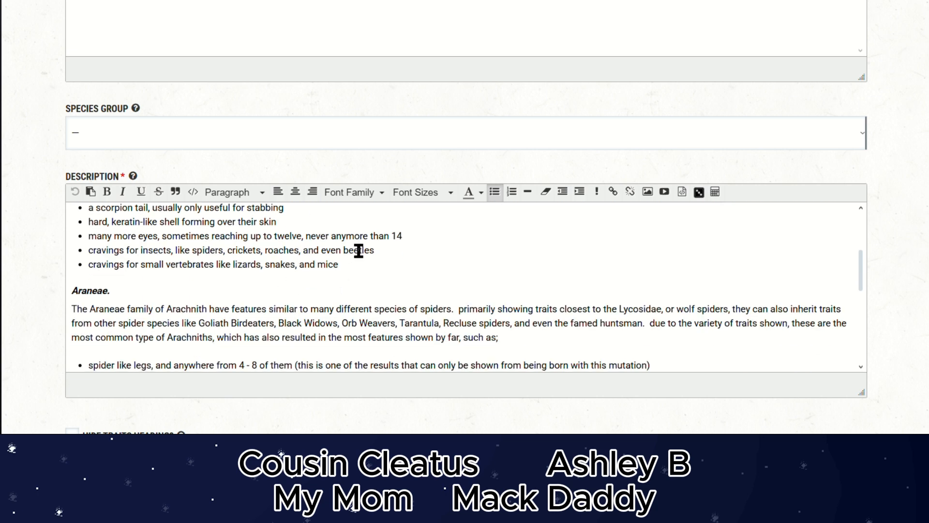
{"action": "left_click_drag", "start_coordinate": [358, 250], "coordinate": [261, 248]}
{"action": "left_click", "coordinate": [290, 260]}
Step: Read the Araneae family paragraph and its first traits, including the spider-like legs, silk sac and multiple eyes
{"action": "scroll", "coordinate": [208, 269], "scroll_direction": "down", "scroll_amount": 1}
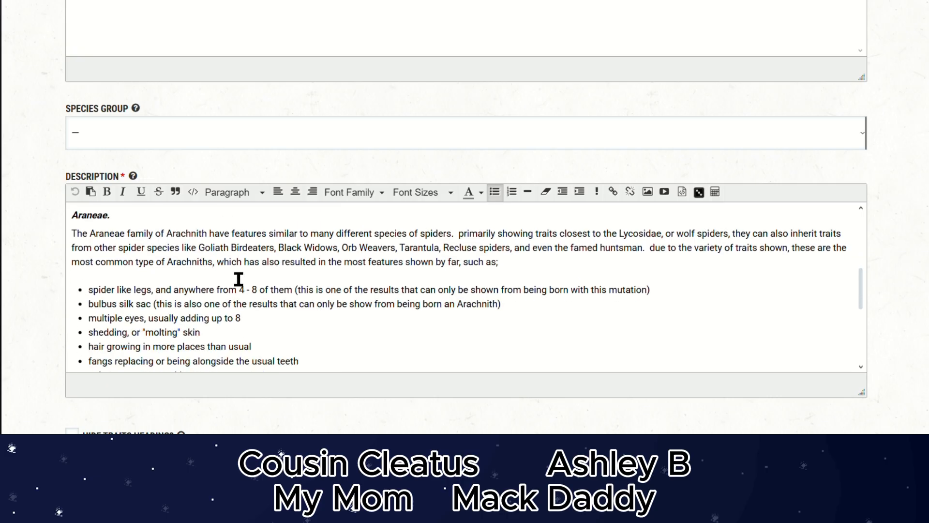
{"action": "left_click_drag", "start_coordinate": [75, 212], "coordinate": [141, 211]}
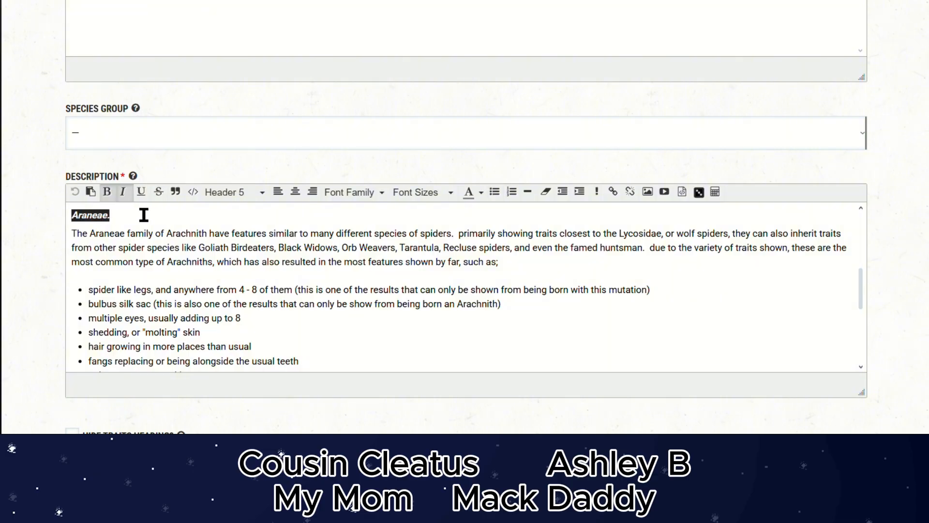
{"action": "left_click", "coordinate": [114, 216]}
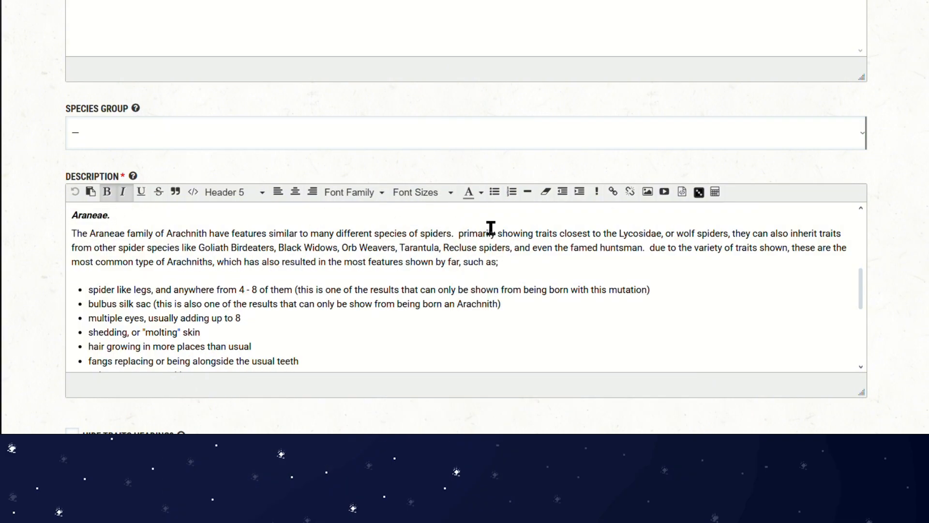
{"action": "scroll", "coordinate": [173, 252], "scroll_direction": "down", "scroll_amount": 2}
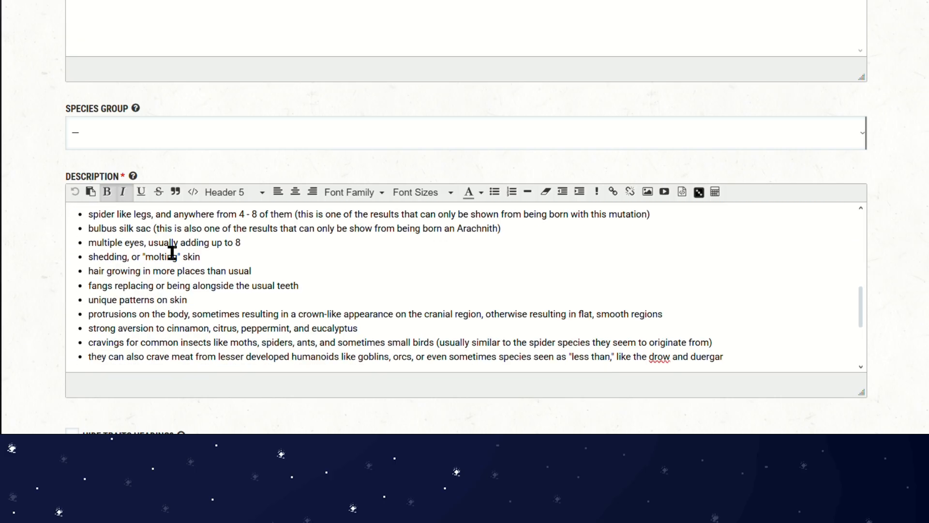
{"action": "scroll", "coordinate": [172, 252], "scroll_direction": "up", "scroll_amount": 2}
{"action": "left_click_drag", "start_coordinate": [83, 304], "coordinate": [186, 303]}
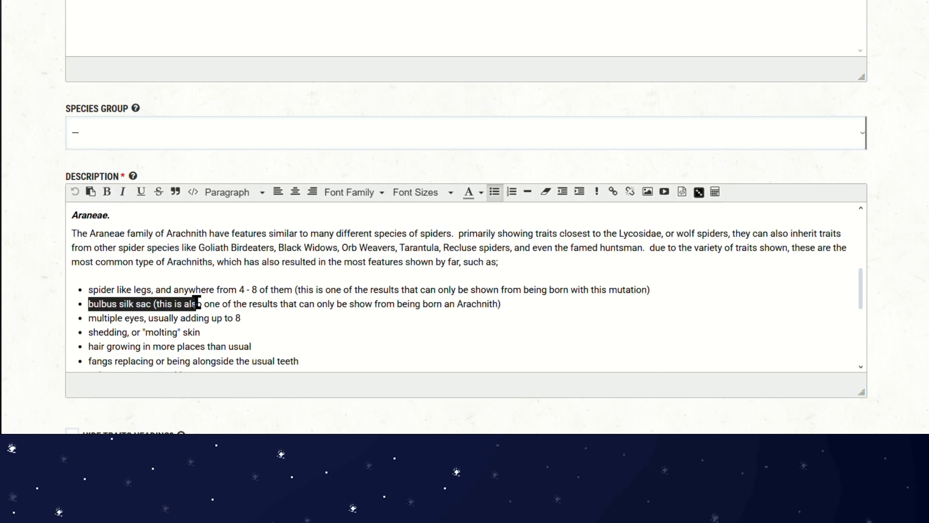
{"action": "left_click", "coordinate": [180, 317]}
{"action": "left_click_drag", "start_coordinate": [247, 317], "coordinate": [110, 313]}
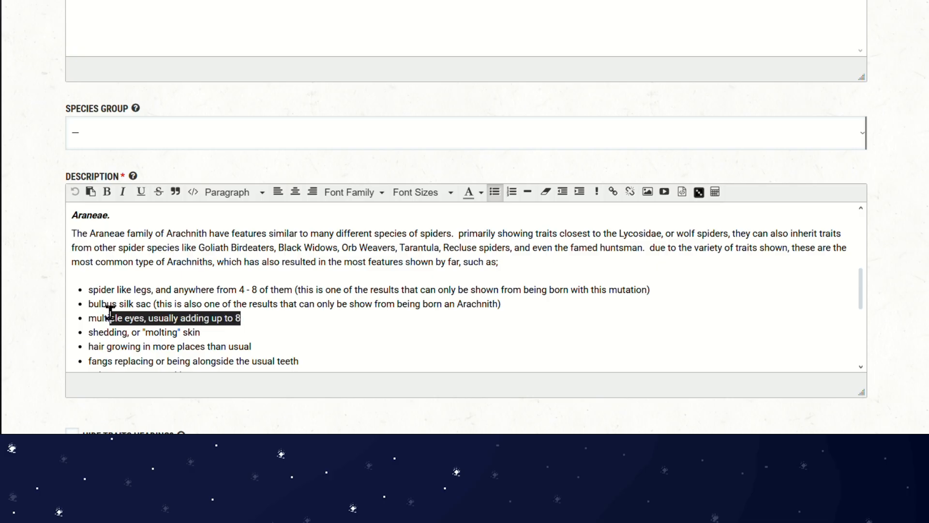
Step: Examine the Araneae trait about body protrusions and the crown-like appearance on the cranial region
{"action": "scroll", "coordinate": [117, 316], "scroll_direction": "down", "scroll_amount": 2}
{"action": "left_click", "coordinate": [119, 316]}
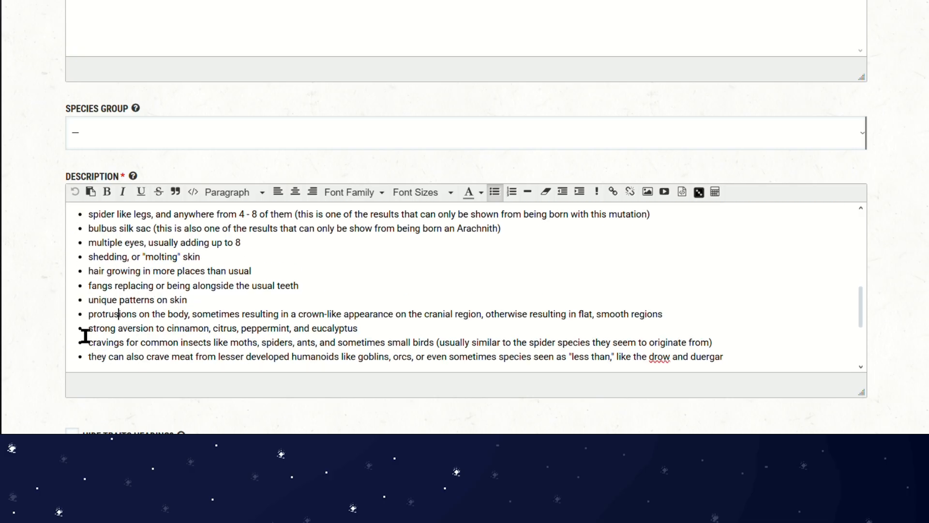
{"action": "left_click_drag", "start_coordinate": [97, 314], "coordinate": [208, 317]}
{"action": "left_click", "coordinate": [244, 315]}
{"action": "left_click_drag", "start_coordinate": [312, 314], "coordinate": [413, 319]}
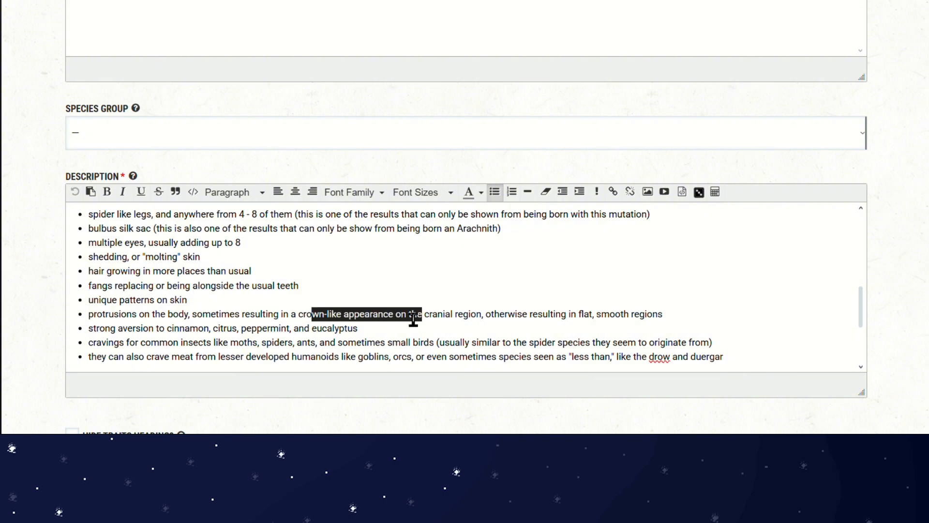
{"action": "left_click", "coordinate": [326, 317]}
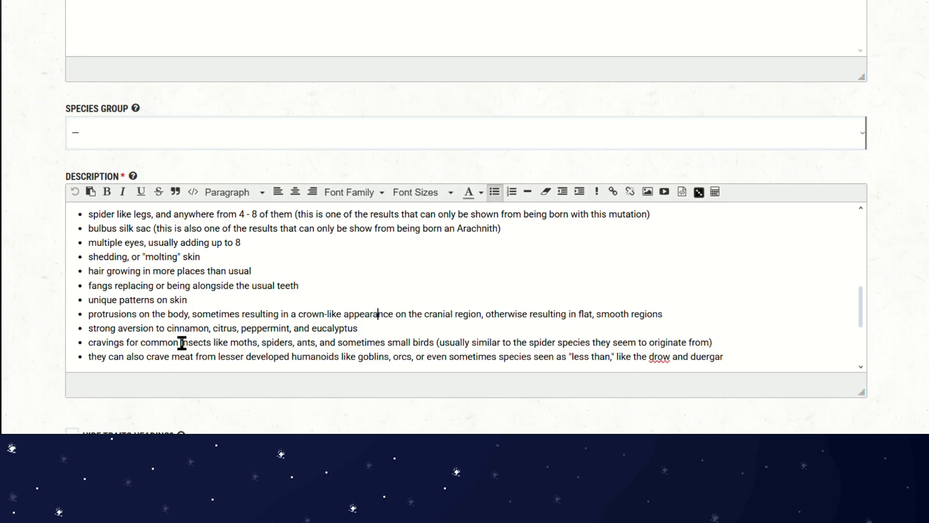
Step: Read the Araneae aversion and craving traits, covering common insects, small birds and meat from lesser developed humanoids
{"action": "left_click_drag", "start_coordinate": [211, 329], "coordinate": [300, 357]}
{"action": "left_click", "coordinate": [296, 343]}
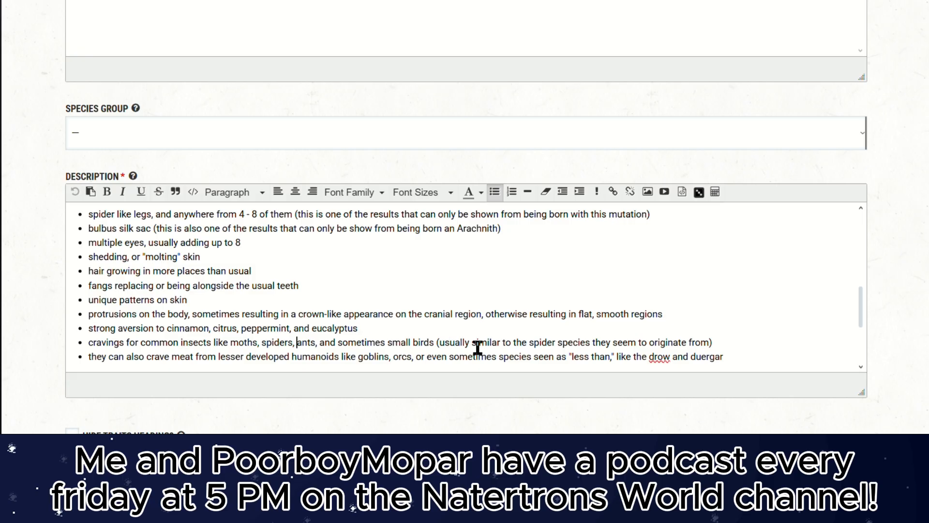
{"action": "left_click_drag", "start_coordinate": [438, 342], "coordinate": [722, 349]}
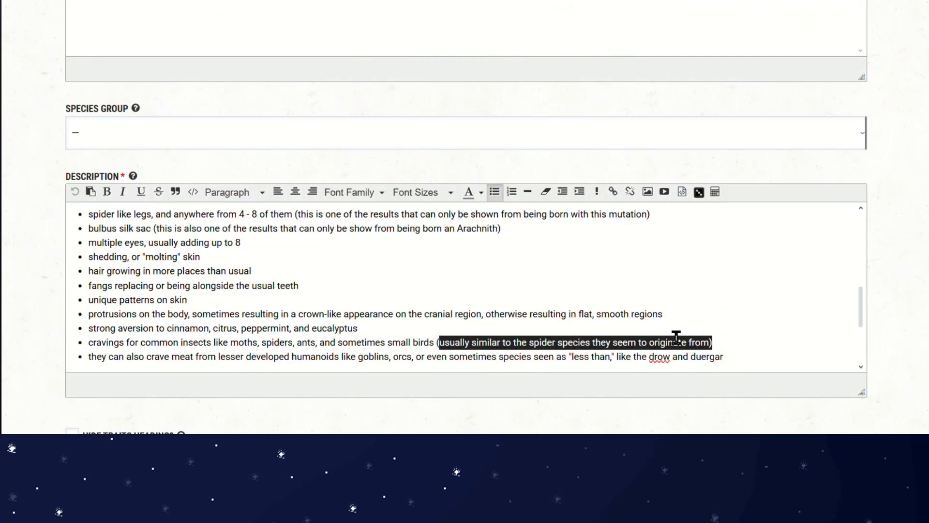
{"action": "left_click", "coordinate": [678, 342]}
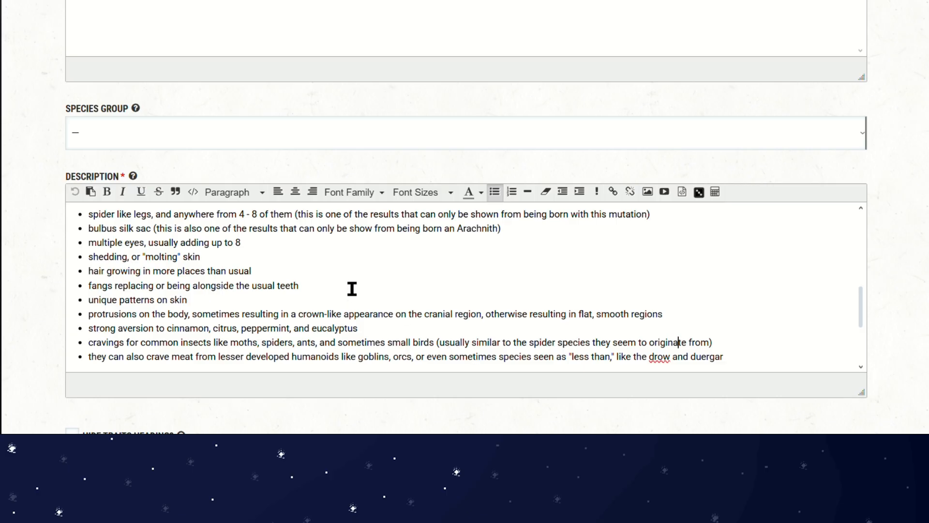
{"action": "left_click_drag", "start_coordinate": [726, 345], "coordinate": [392, 346]}
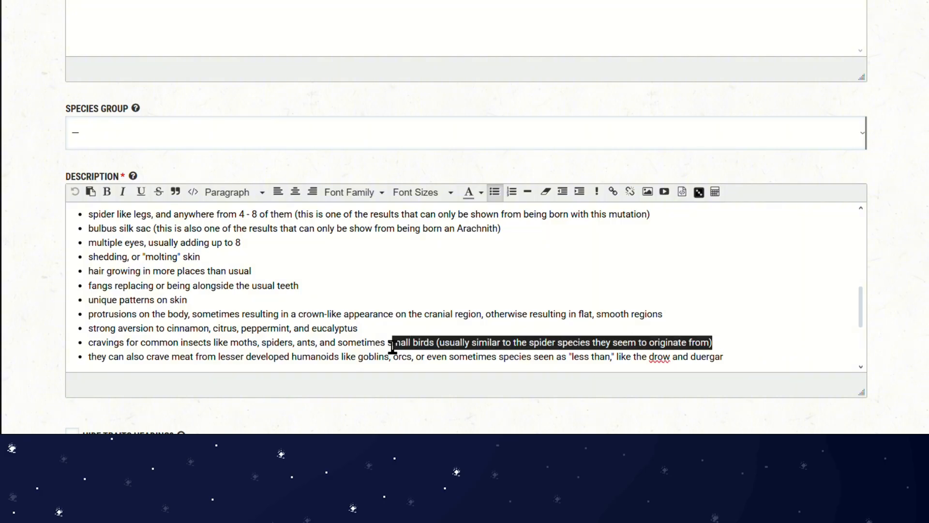
{"action": "left_click", "coordinate": [309, 341]}
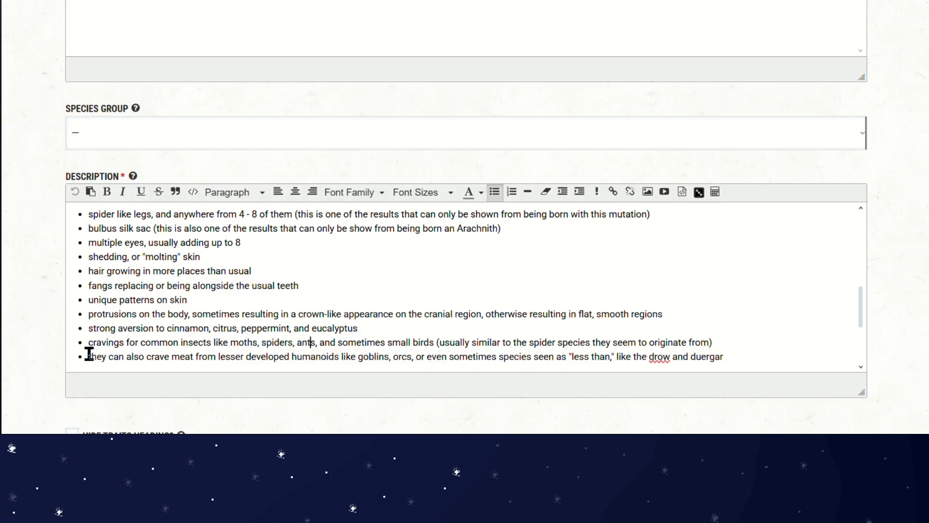
{"action": "left_click_drag", "start_coordinate": [85, 357], "coordinate": [687, 356]}
{"action": "left_click_drag", "start_coordinate": [756, 348], "coordinate": [731, 341]}
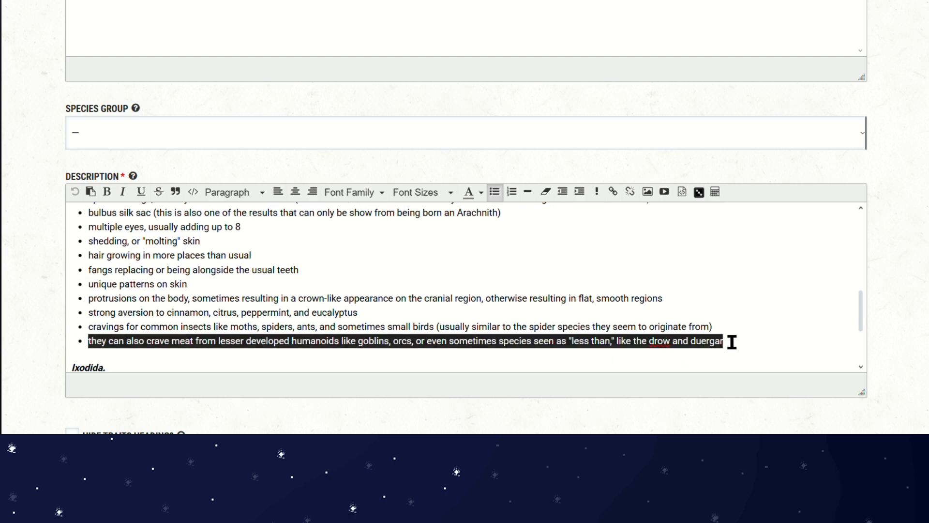
{"action": "left_click", "coordinate": [339, 341]}
{"action": "left_click_drag", "start_coordinate": [216, 341], "coordinate": [310, 346]}
{"action": "left_click", "coordinate": [266, 342]}
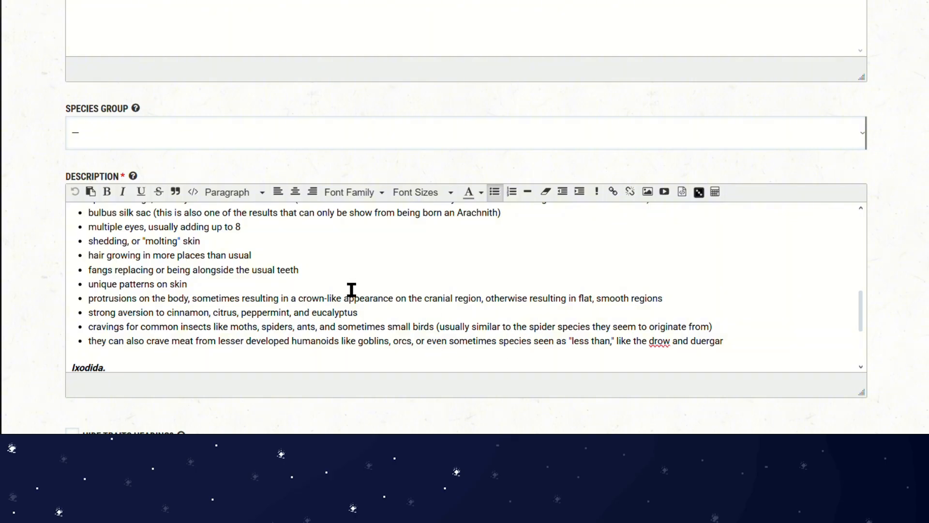
{"action": "scroll", "coordinate": [289, 285], "scroll_direction": "up", "scroll_amount": 2}
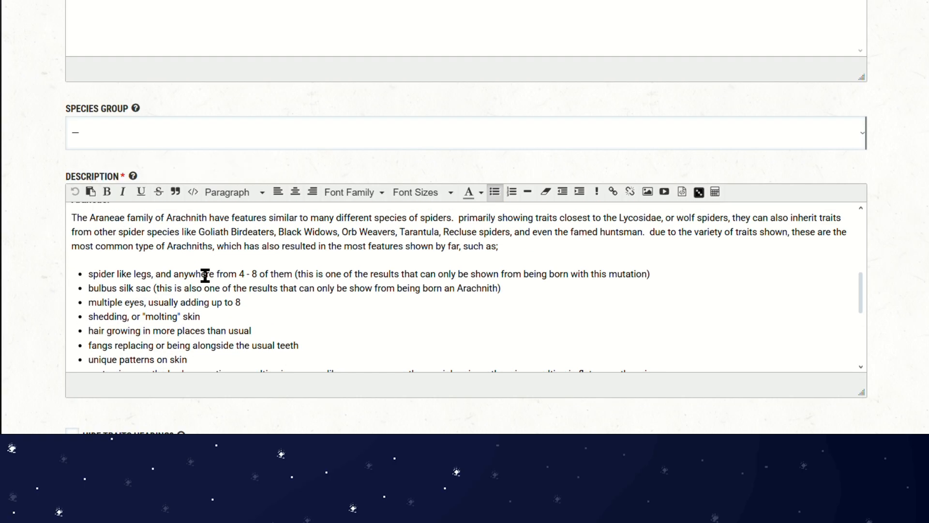
Step: Read the Ixodida family paragraph in the full description and compare it with the introduction and the Araneae section
{"action": "scroll", "coordinate": [214, 288], "scroll_direction": "up", "scroll_amount": 3}
{"action": "scroll", "coordinate": [218, 242], "scroll_direction": "up", "scroll_amount": 2}
{"action": "scroll", "coordinate": [224, 300], "scroll_direction": "down", "scroll_amount": 10}
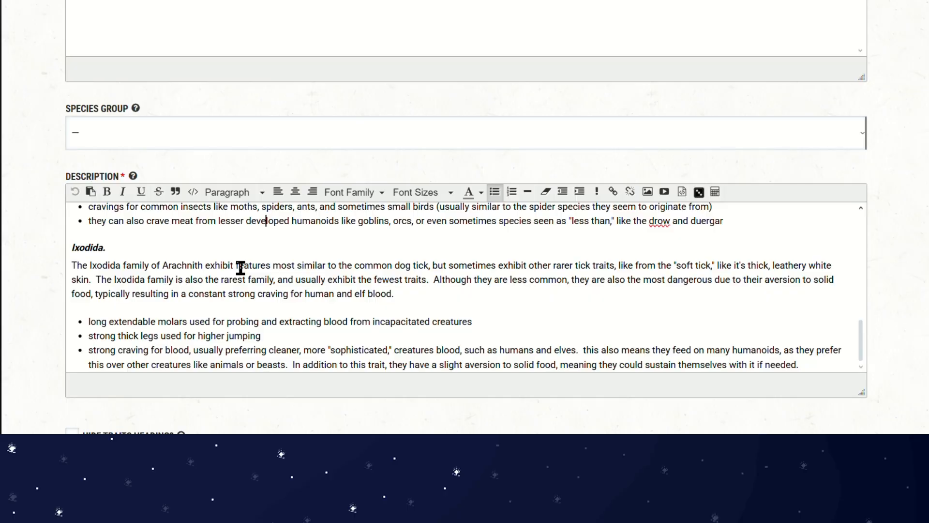
{"action": "scroll", "coordinate": [321, 317], "scroll_direction": "up", "scroll_amount": 6}
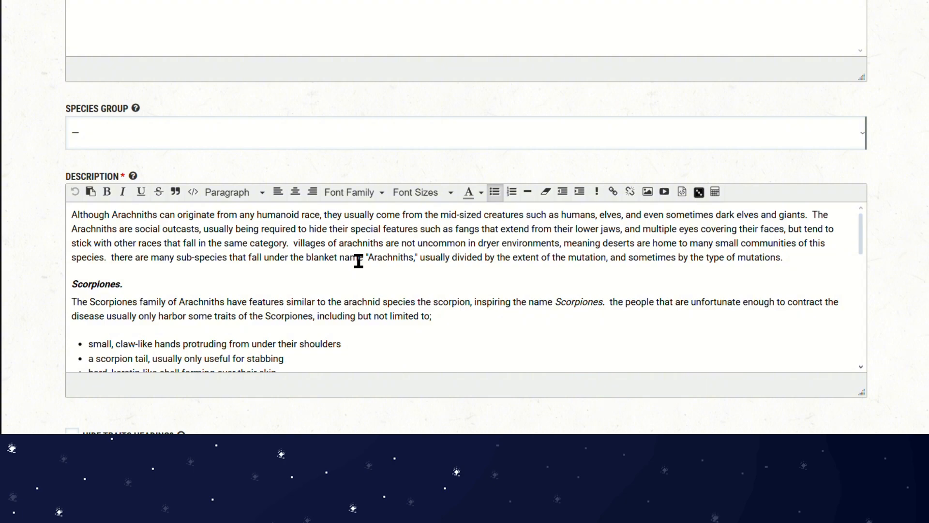
{"action": "scroll", "coordinate": [356, 251], "scroll_direction": "down", "scroll_amount": 7}
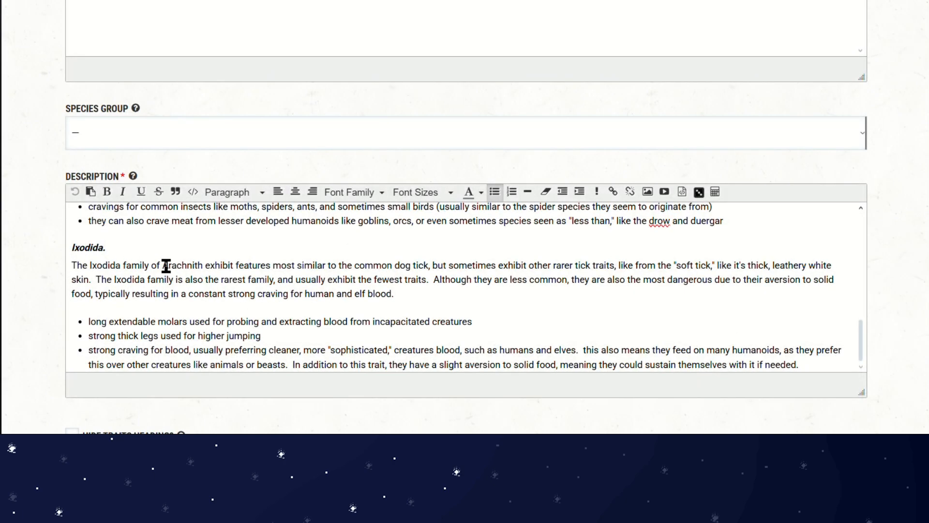
{"action": "scroll", "coordinate": [155, 319], "scroll_direction": "down", "scroll_amount": 2}
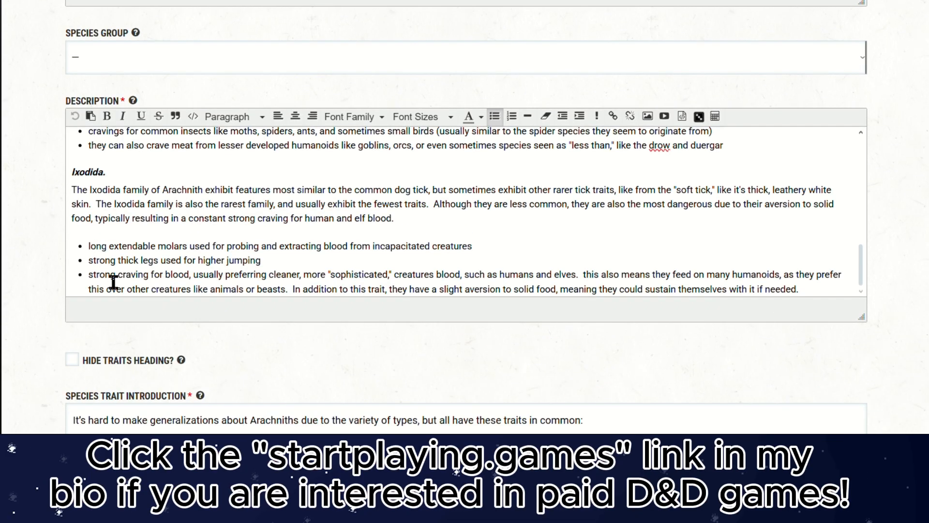
Step: Examine the Ixodida traits on blood craving, strong thick legs and extendable molars, plus the "soft tick" wording in the paragraph
{"action": "left_click_drag", "start_coordinate": [88, 274], "coordinate": [252, 288]}
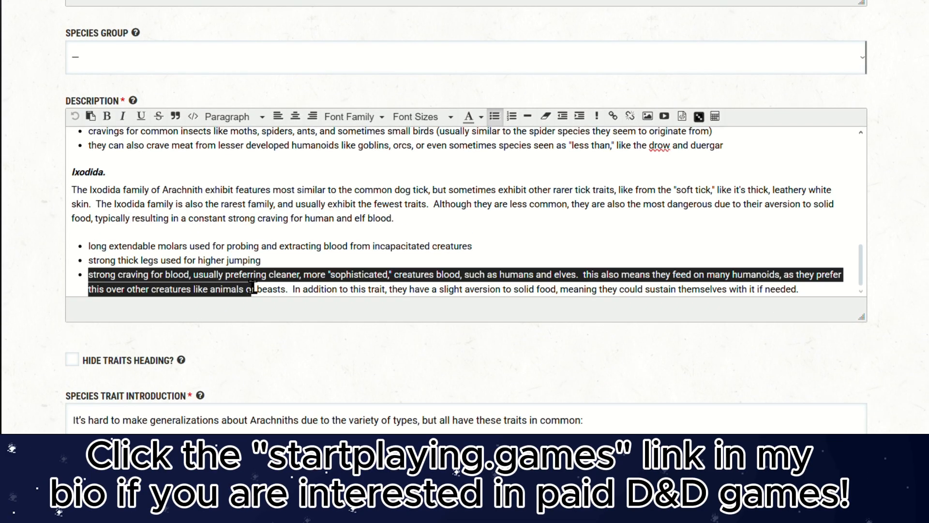
{"action": "left_click", "coordinate": [401, 271]}
{"action": "left_click_drag", "start_coordinate": [84, 260], "coordinate": [303, 262]}
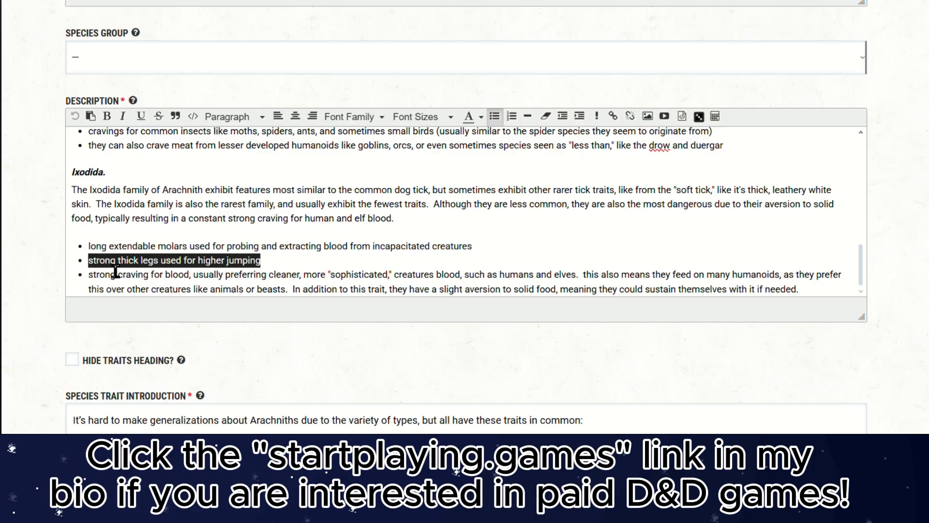
{"action": "left_click_drag", "start_coordinate": [89, 247], "coordinate": [497, 247]}
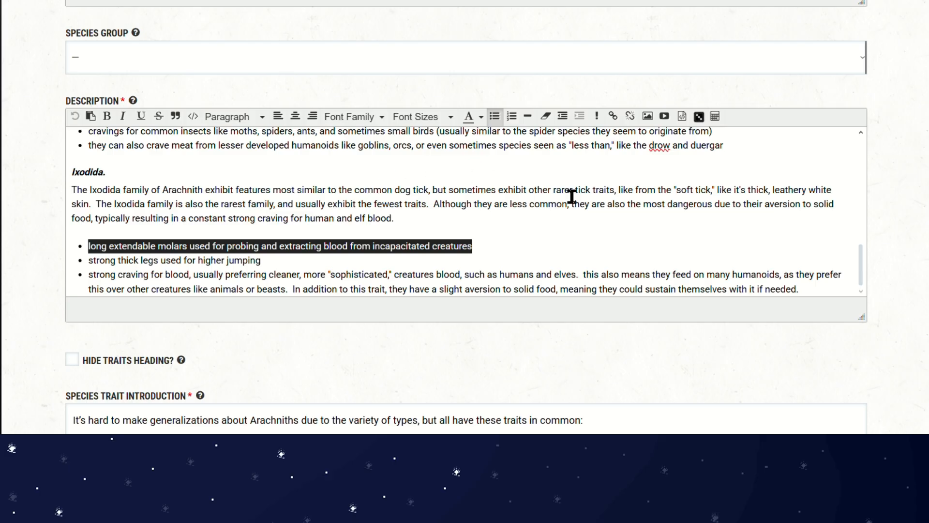
{"action": "left_click_drag", "start_coordinate": [675, 189], "coordinate": [796, 190]}
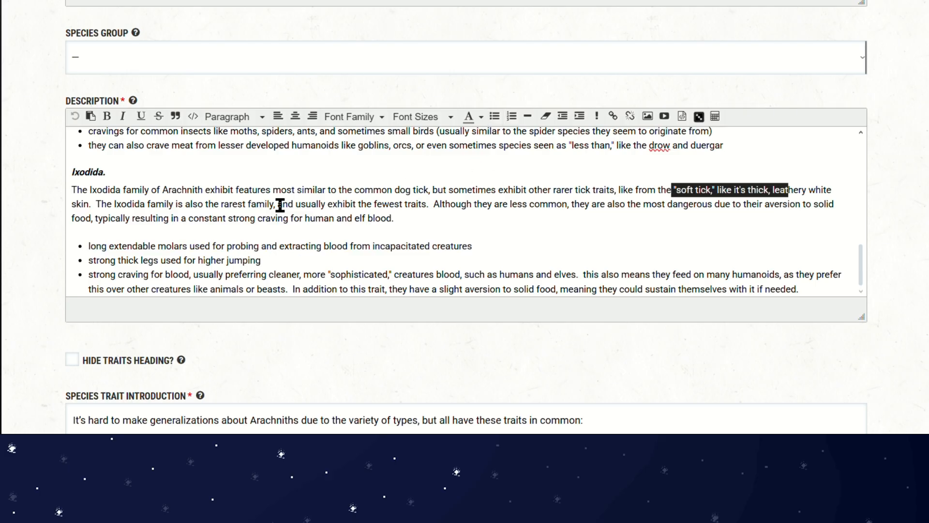
{"action": "left_click", "coordinate": [322, 204]}
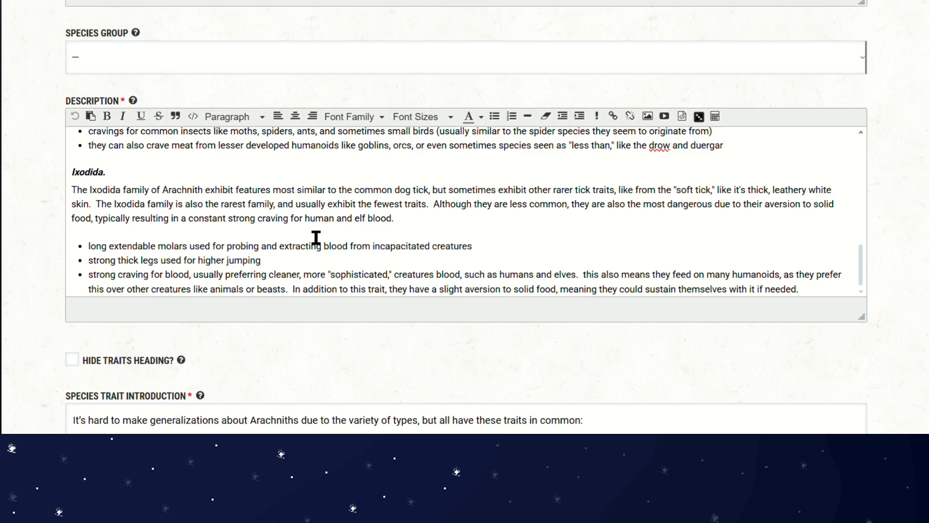
Step: Compare the Araneae aversion and craving traits with the Ixodida traits, continuing to the species trait introduction
{"action": "scroll", "coordinate": [383, 233], "scroll_direction": "up", "scroll_amount": 3}
{"action": "scroll", "coordinate": [386, 241], "scroll_direction": "down", "scroll_amount": 3}
{"action": "scroll", "coordinate": [352, 179], "scroll_direction": "up", "scroll_amount": 3}
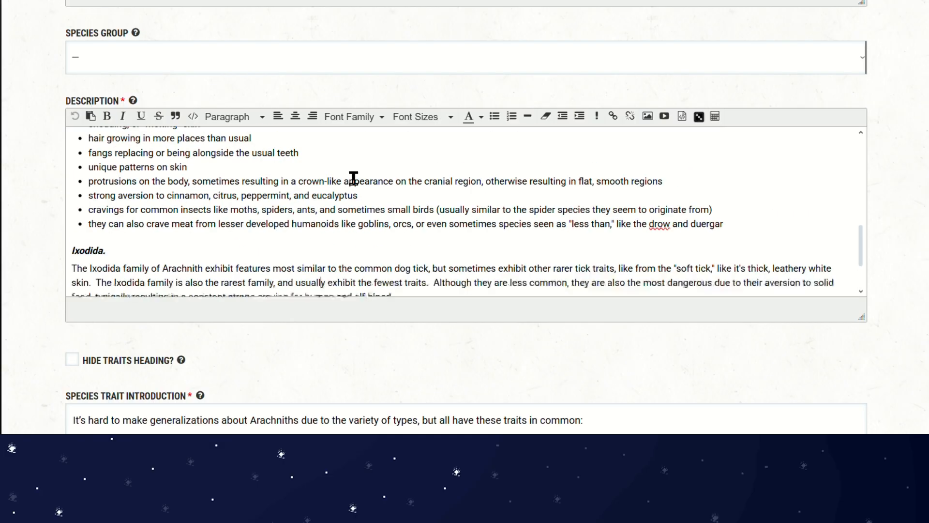
{"action": "scroll", "coordinate": [311, 198], "scroll_direction": "down", "scroll_amount": 3}
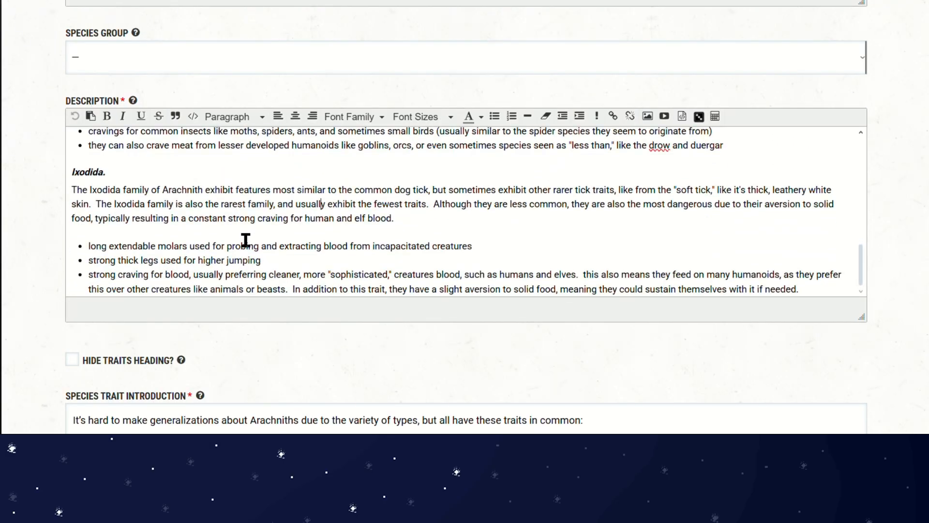
{"action": "scroll", "coordinate": [245, 237], "scroll_direction": "up", "scroll_amount": 3}
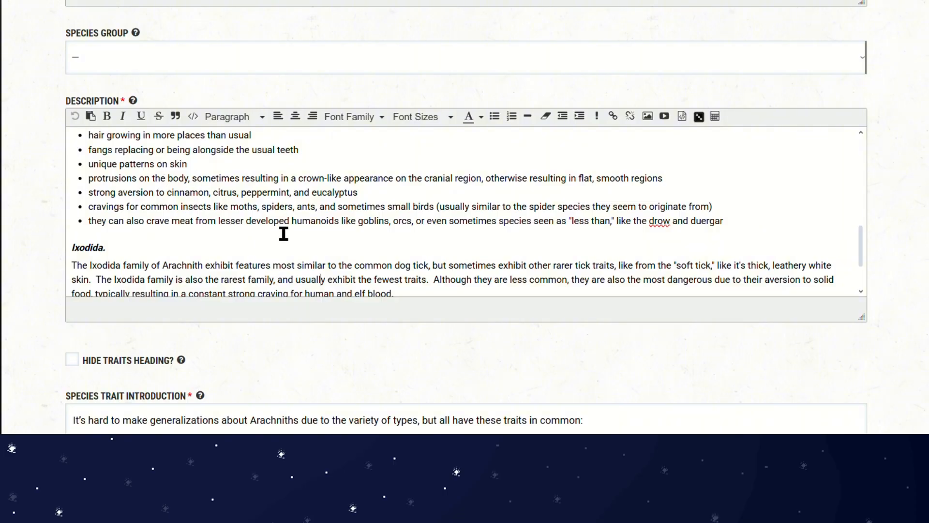
{"action": "scroll", "coordinate": [278, 252], "scroll_direction": "down", "scroll_amount": 3}
{"action": "scroll", "coordinate": [257, 243], "scroll_direction": "down", "scroll_amount": 6}
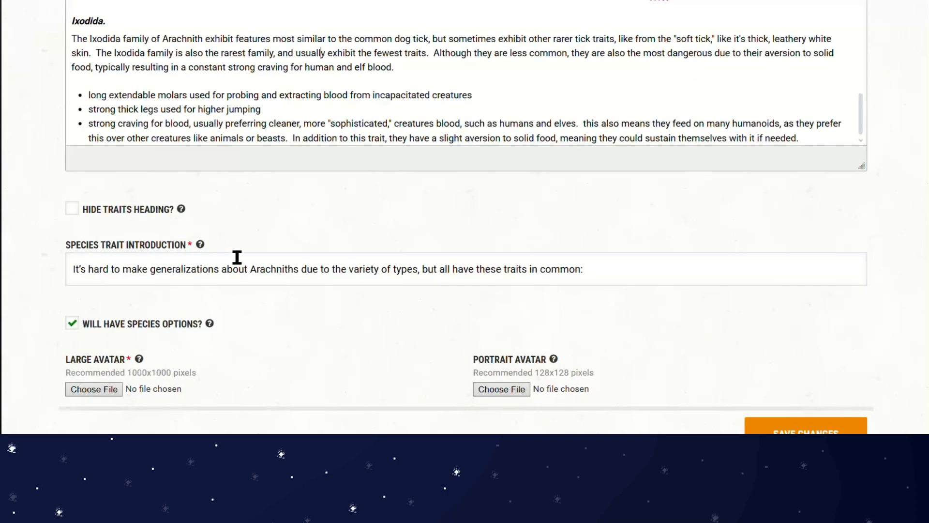
Step: Return to the Basic Information heading and recheck the Scorpiones traits about the keratin-like shell and additional eyes
{"action": "scroll", "coordinate": [235, 211], "scroll_direction": "up", "scroll_amount": 20}
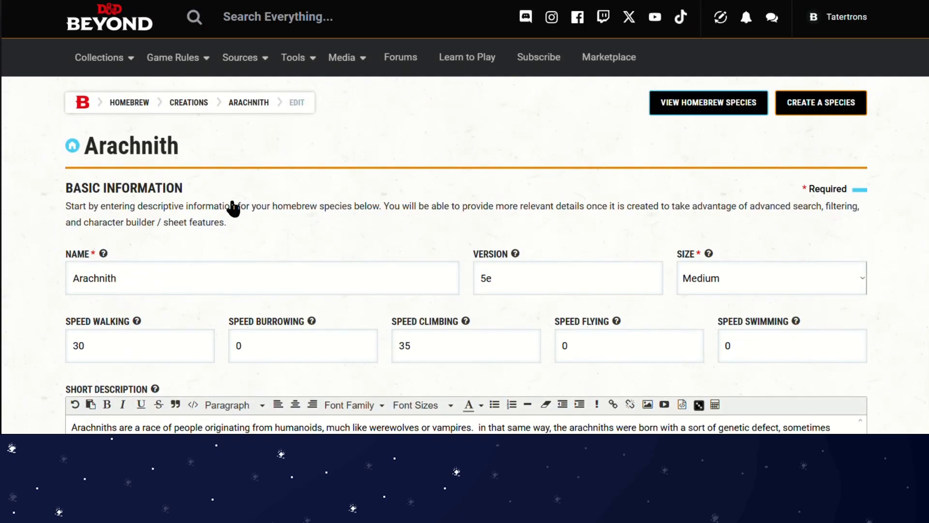
{"action": "left_click", "coordinate": [233, 208]}
{"action": "left_click", "coordinate": [224, 201]}
{"action": "scroll", "coordinate": [280, 257], "scroll_direction": "down", "scroll_amount": 8}
{"action": "scroll", "coordinate": [107, 312], "scroll_direction": "down", "scroll_amount": 3}
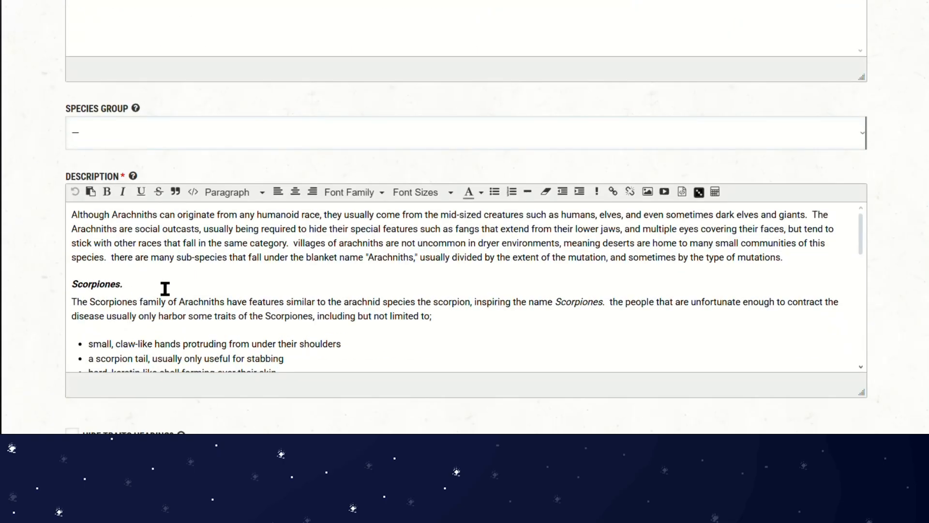
{"action": "scroll", "coordinate": [242, 300], "scroll_direction": "down", "scroll_amount": 2}
{"action": "left_click_drag", "start_coordinate": [143, 293], "coordinate": [249, 312]}
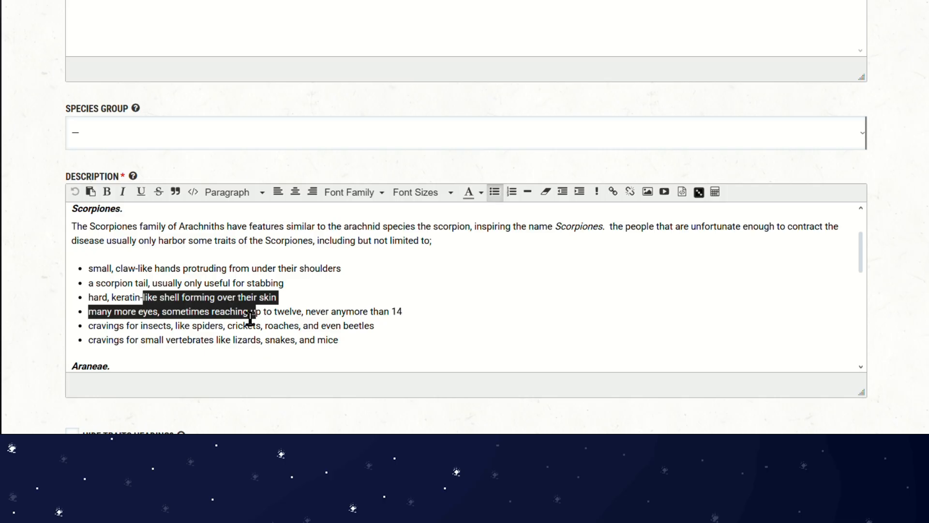
{"action": "left_click", "coordinate": [179, 334]}
Step: Reread the Araneae traits from spider-like legs to extra hair growth, along with the Araneae heading
{"action": "scroll", "coordinate": [181, 333], "scroll_direction": "down", "scroll_amount": 3}
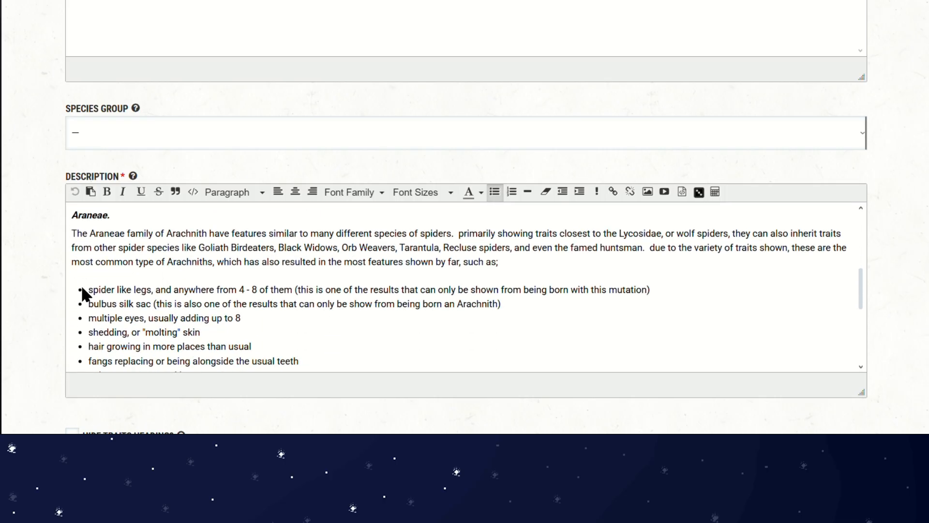
{"action": "left_click_drag", "start_coordinate": [88, 290], "coordinate": [253, 264]}
{"action": "scroll", "coordinate": [244, 338], "scroll_direction": "down", "scroll_amount": 2}
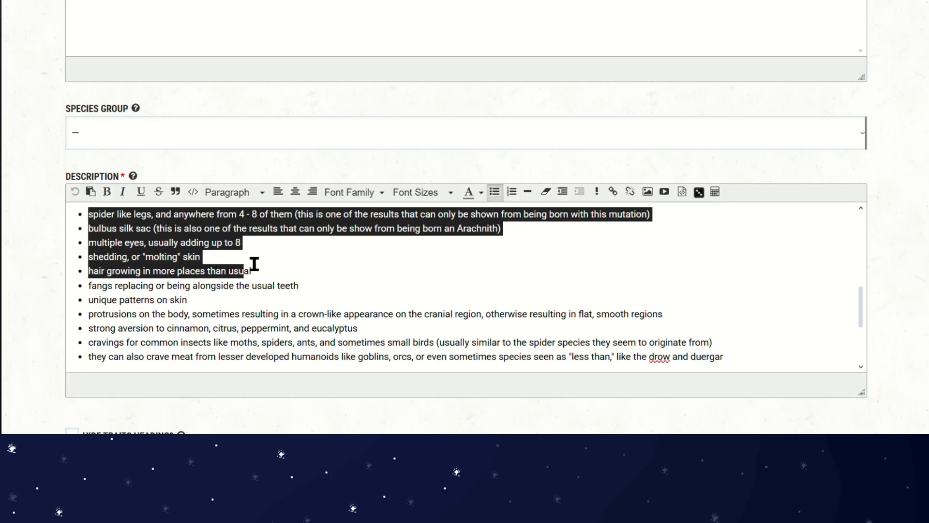
{"action": "left_click", "coordinate": [253, 263]}
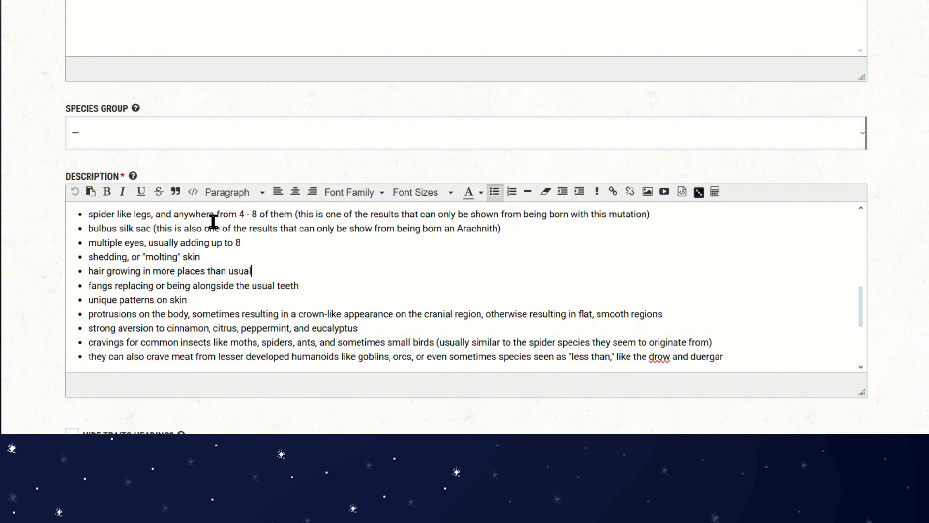
{"action": "scroll", "coordinate": [244, 262], "scroll_direction": "up", "scroll_amount": 2}
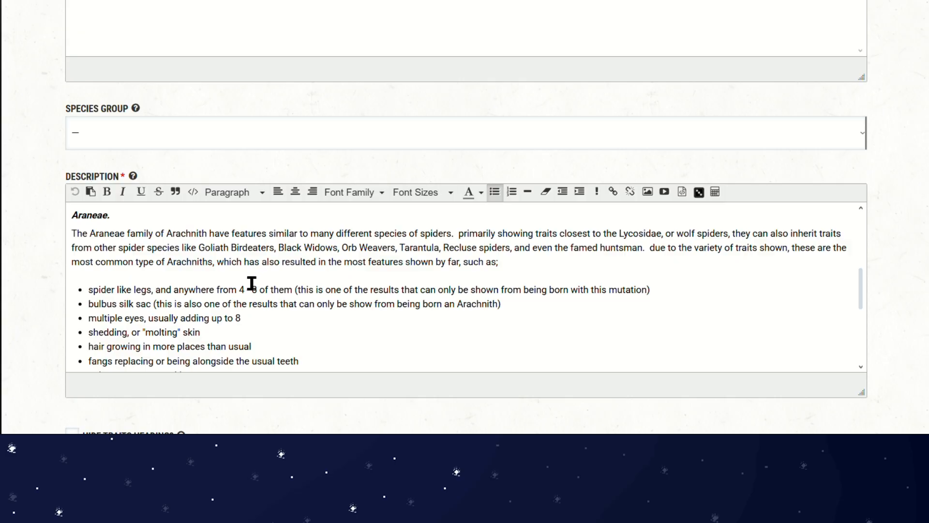
{"action": "left_click_drag", "start_coordinate": [71, 215], "coordinate": [132, 220]}
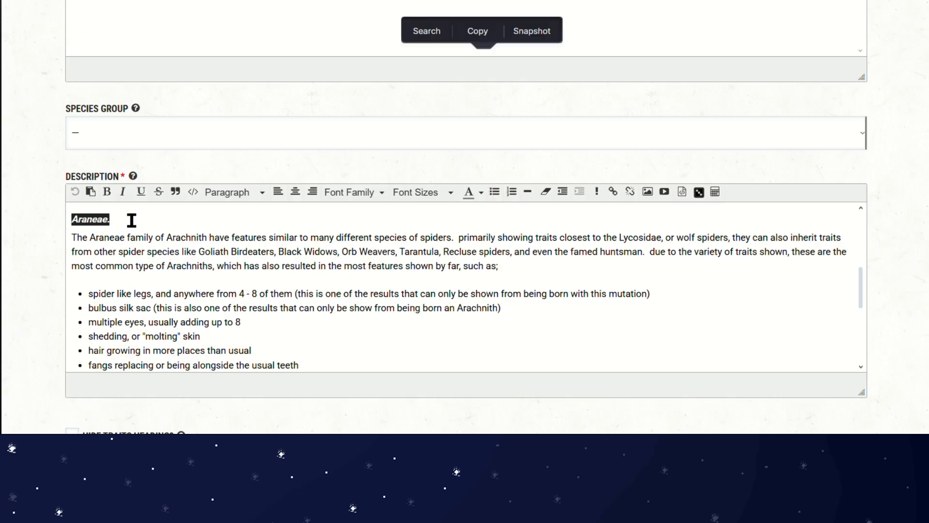
{"action": "left_click", "coordinate": [131, 221]}
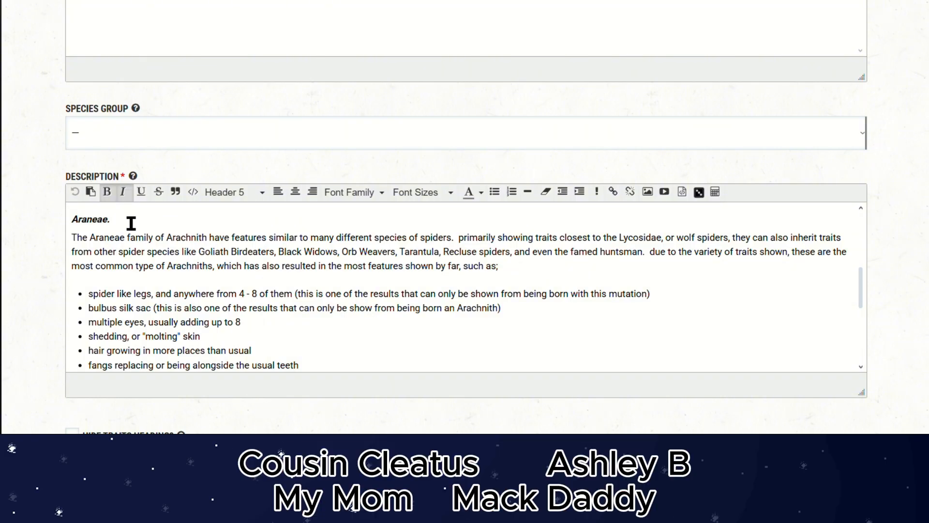
Step: Review the short description and the fields below the full description, including species trait introduction, species options and avatars
{"action": "scroll", "coordinate": [160, 182], "scroll_direction": "up", "scroll_amount": 10}
{"action": "scroll", "coordinate": [244, 183], "scroll_direction": "down", "scroll_amount": 5}
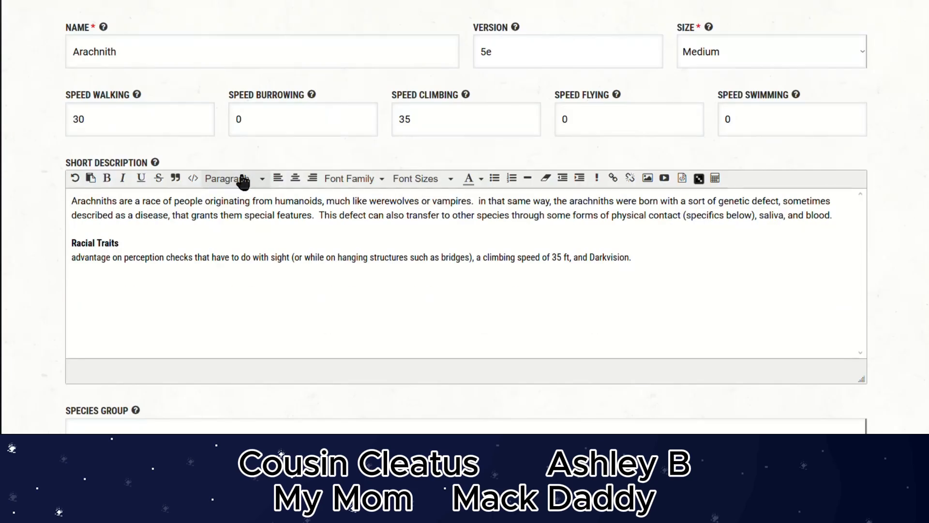
{"action": "scroll", "coordinate": [243, 183], "scroll_direction": "down", "scroll_amount": 5}
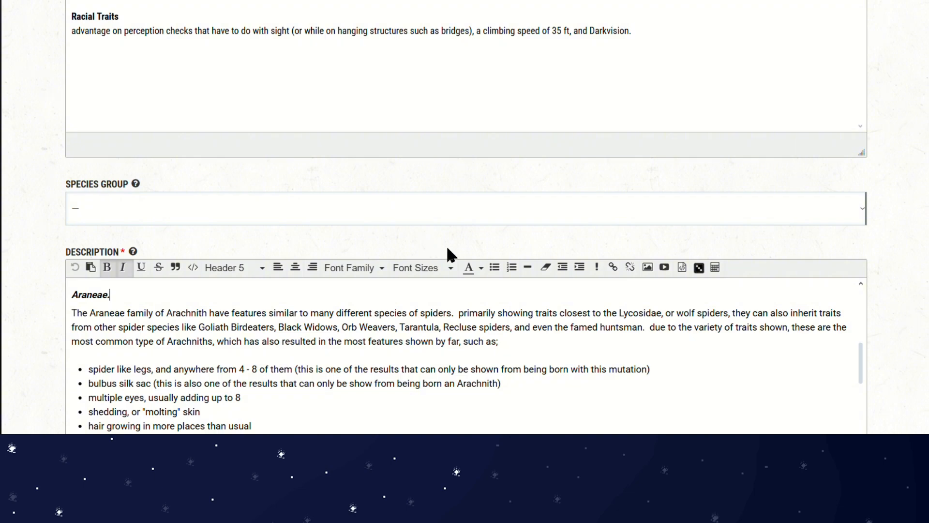
{"action": "scroll", "coordinate": [465, 247], "scroll_direction": "down", "scroll_amount": 8}
{"action": "scroll", "coordinate": [271, 155], "scroll_direction": "up", "scroll_amount": 1}
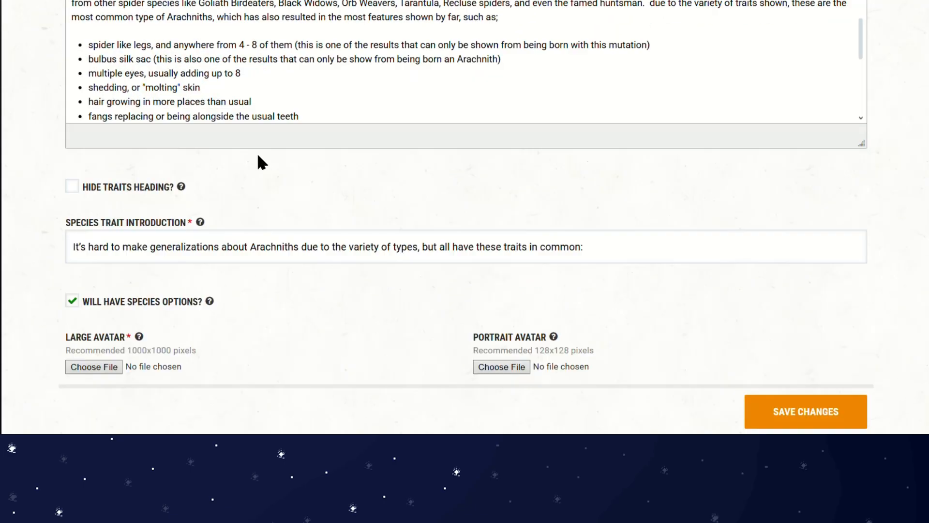
{"action": "scroll", "coordinate": [258, 156], "scroll_direction": "up", "scroll_amount": 3}
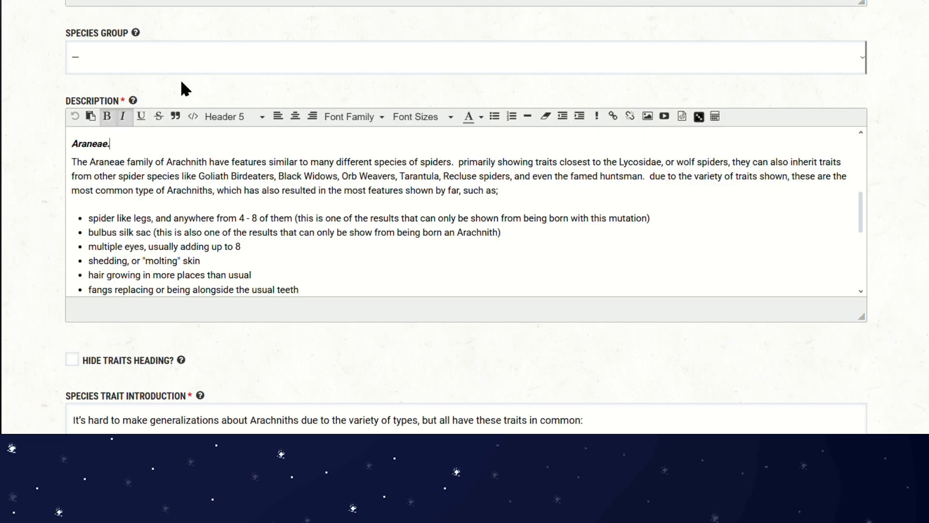
{"action": "scroll", "coordinate": [208, 117], "scroll_direction": "down", "scroll_amount": 5}
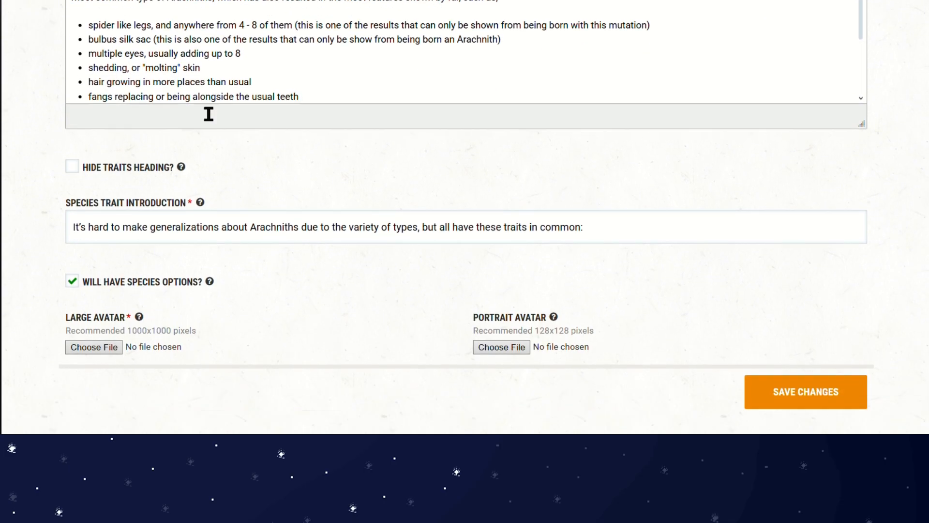
{"action": "scroll", "coordinate": [205, 109], "scroll_direction": "up", "scroll_amount": 4}
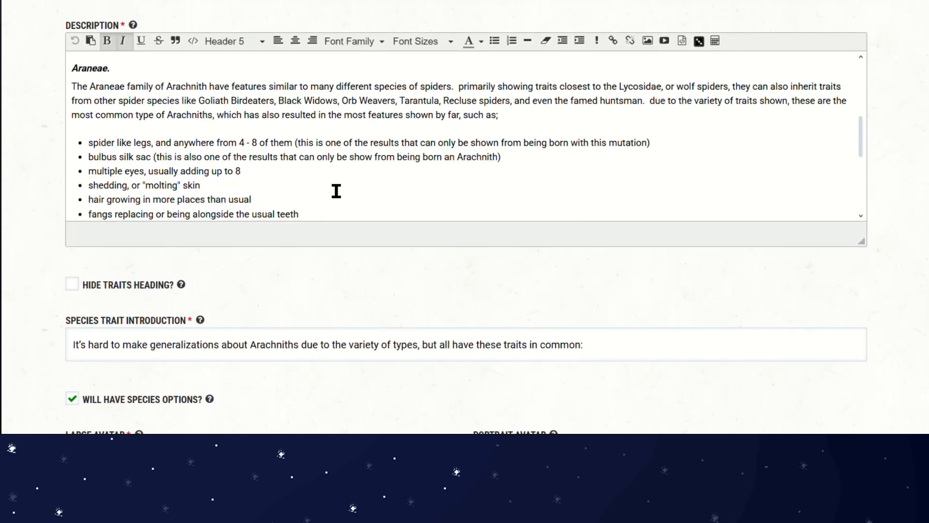
Step: Recheck the Araneae section and the description's introductory paragraph down to the Scorpiones heading
{"action": "left_click_drag", "start_coordinate": [328, 215], "coordinate": [104, 70]}
{"action": "left_click", "coordinate": [134, 99]}
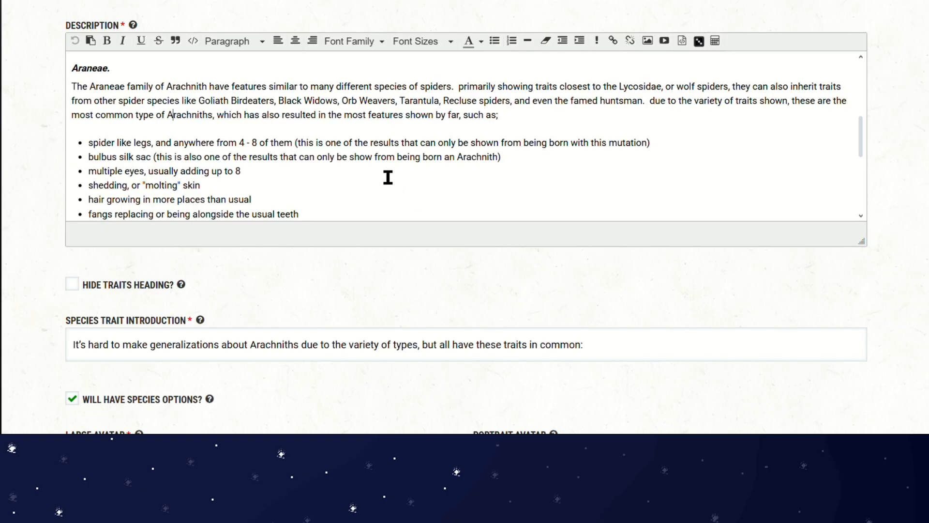
{"action": "scroll", "coordinate": [263, 151], "scroll_direction": "up", "scroll_amount": 5}
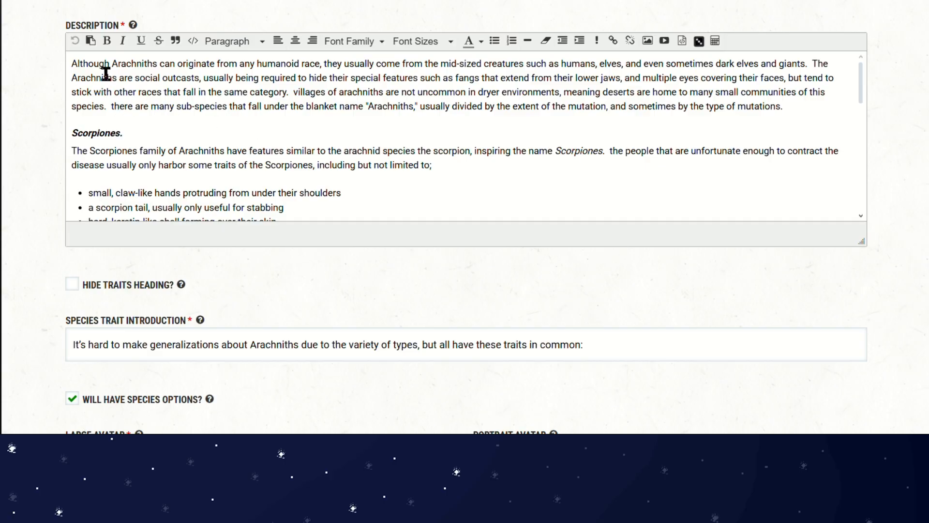
{"action": "left_click_drag", "start_coordinate": [106, 74], "coordinate": [249, 130]}
{"action": "left_click", "coordinate": [231, 127]}
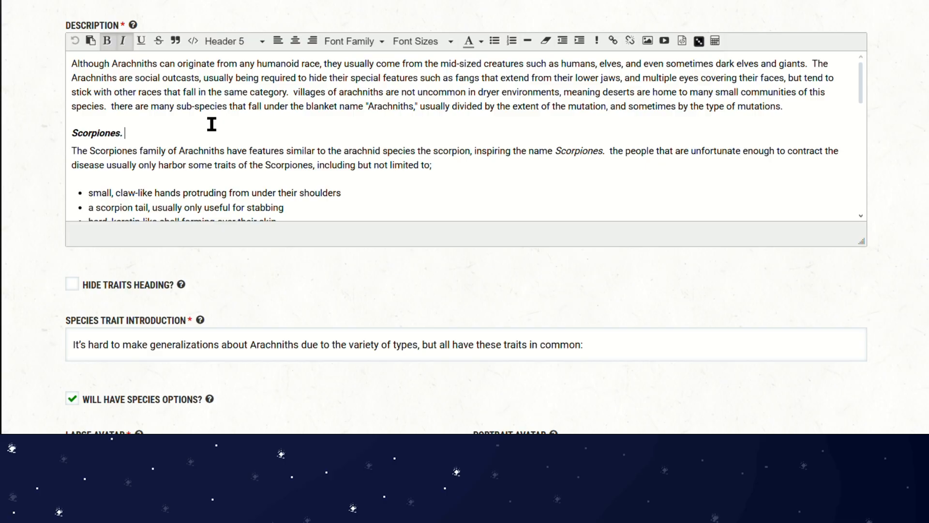
Step: Collapse the Basic Information section and bring the Species Traits, Species Option and Variants sections into view
{"action": "scroll", "coordinate": [312, 205], "scroll_direction": "down", "scroll_amount": 5}
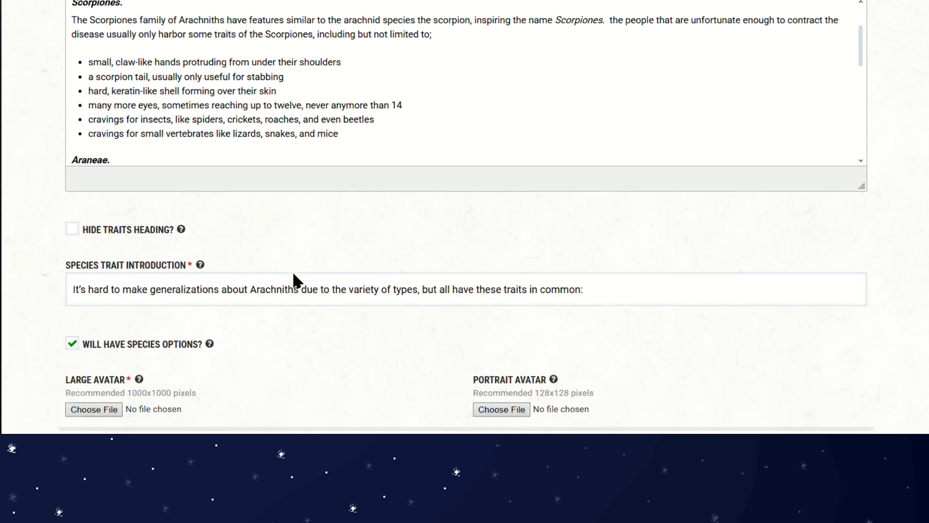
{"action": "scroll", "coordinate": [350, 210], "scroll_direction": "up", "scroll_amount": 10}
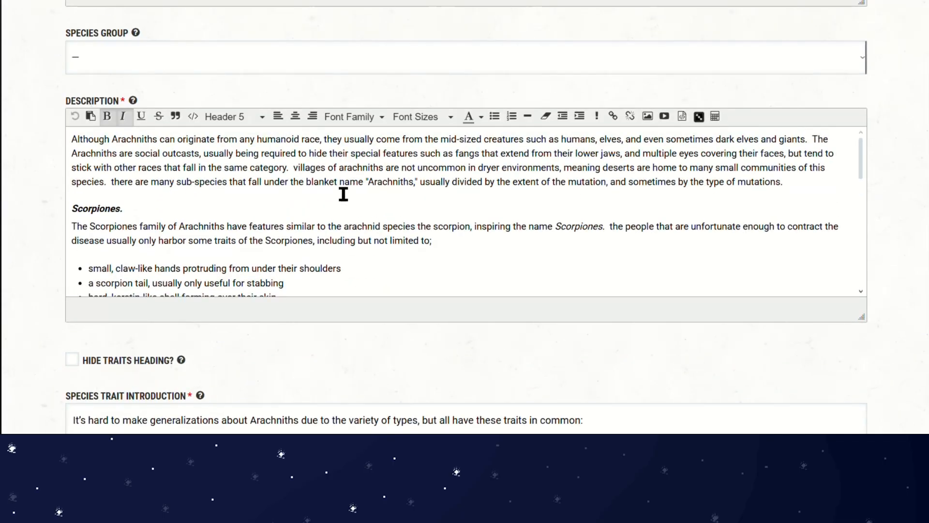
{"action": "scroll", "coordinate": [326, 169], "scroll_direction": "up", "scroll_amount": 3}
{"action": "left_click", "coordinate": [255, 190]}
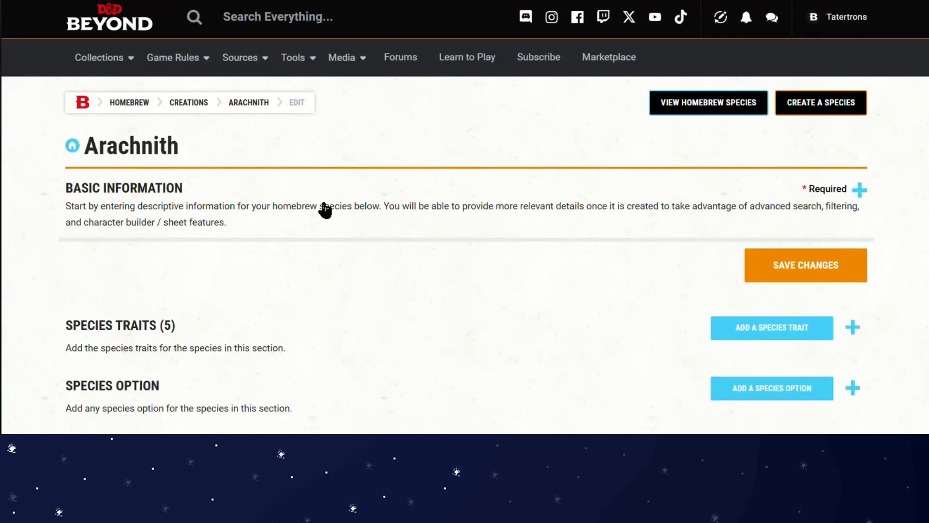
{"action": "scroll", "coordinate": [321, 207], "scroll_direction": "down", "scroll_amount": 2}
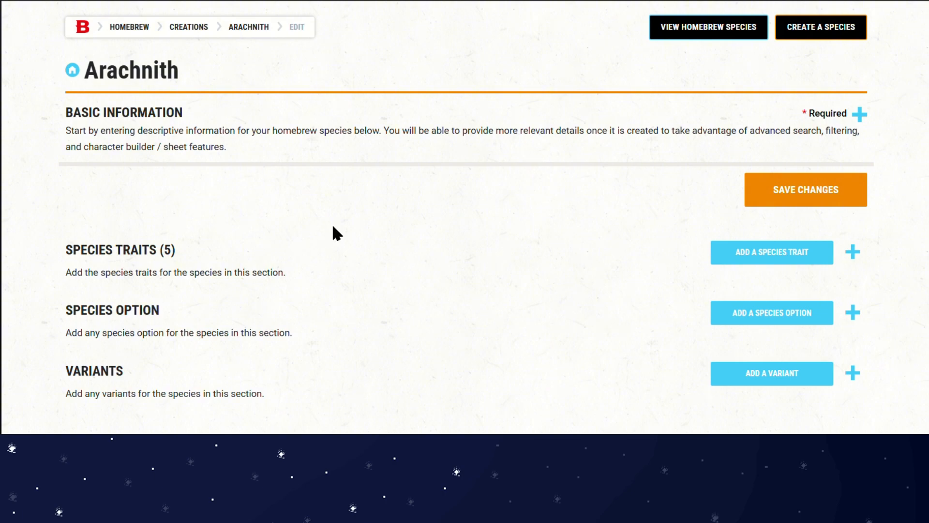
Step: Expand the Species Traits section and briefly recheck the Basic Information fields before collapsing them again
{"action": "scroll", "coordinate": [635, 242], "scroll_direction": "up", "scroll_amount": 2}
{"action": "scroll", "coordinate": [245, 193], "scroll_direction": "down", "scroll_amount": 3}
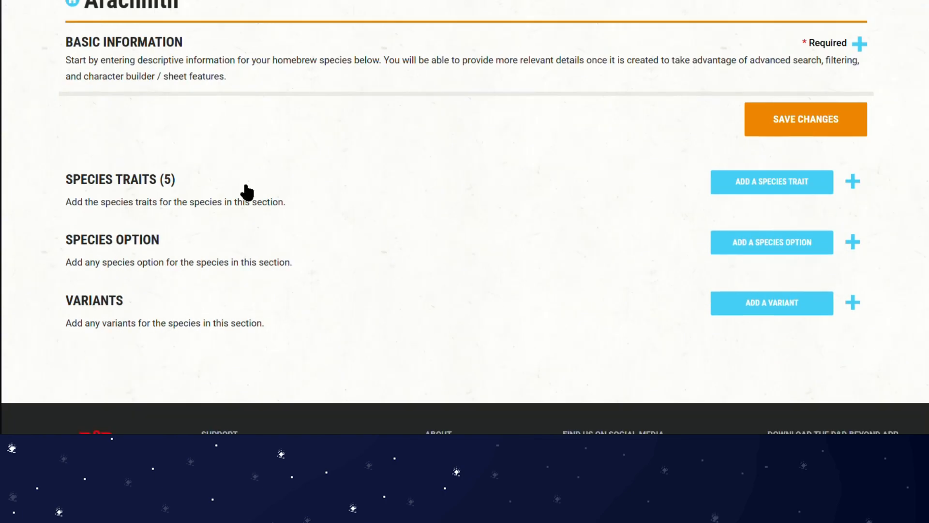
{"action": "double_click", "coordinate": [145, 183]}
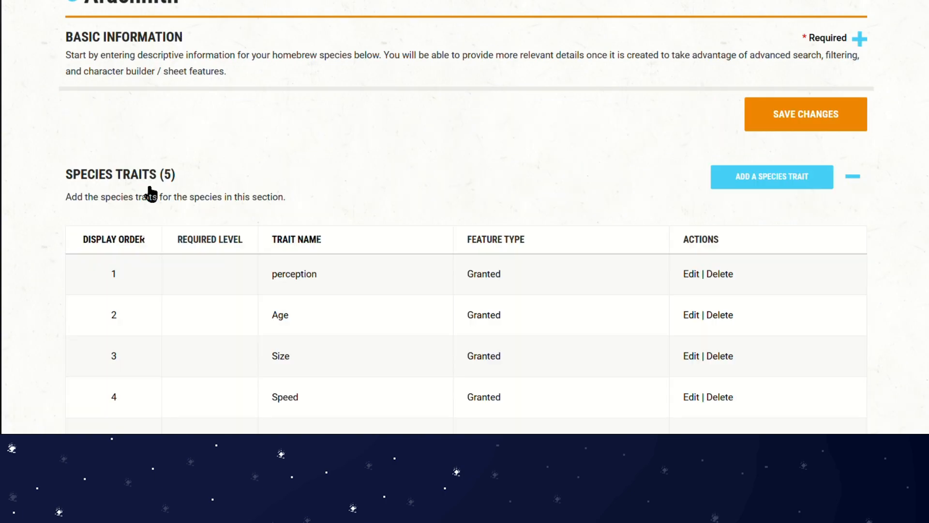
{"action": "left_click", "coordinate": [606, 106]}
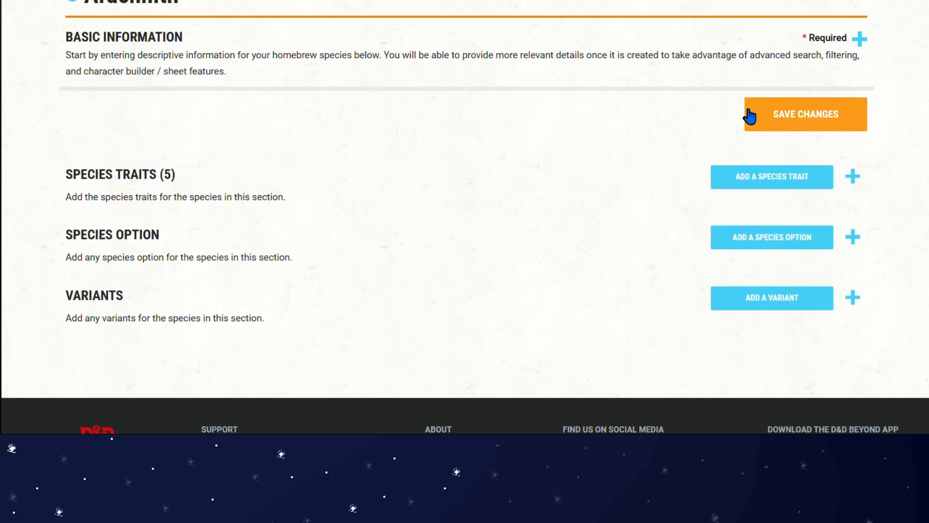
{"action": "left_click", "coordinate": [194, 175]}
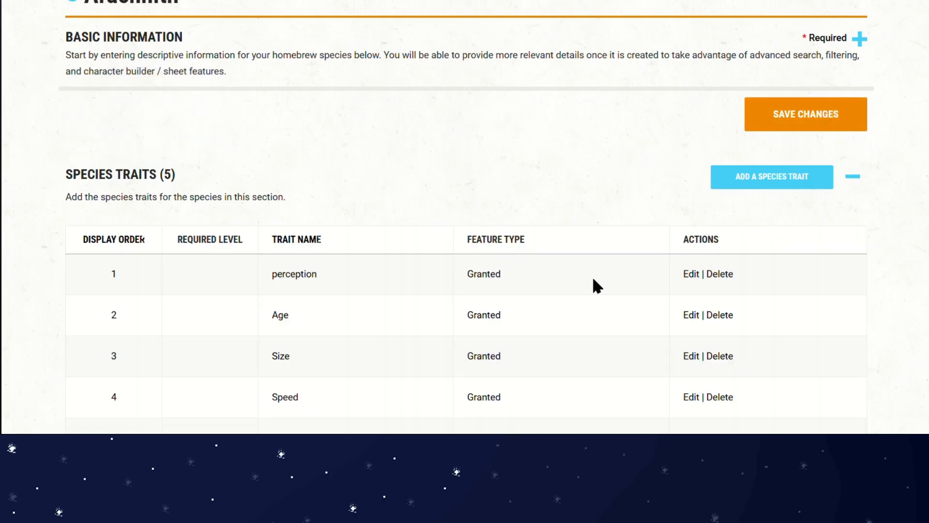
{"action": "left_click", "coordinate": [515, 56]}
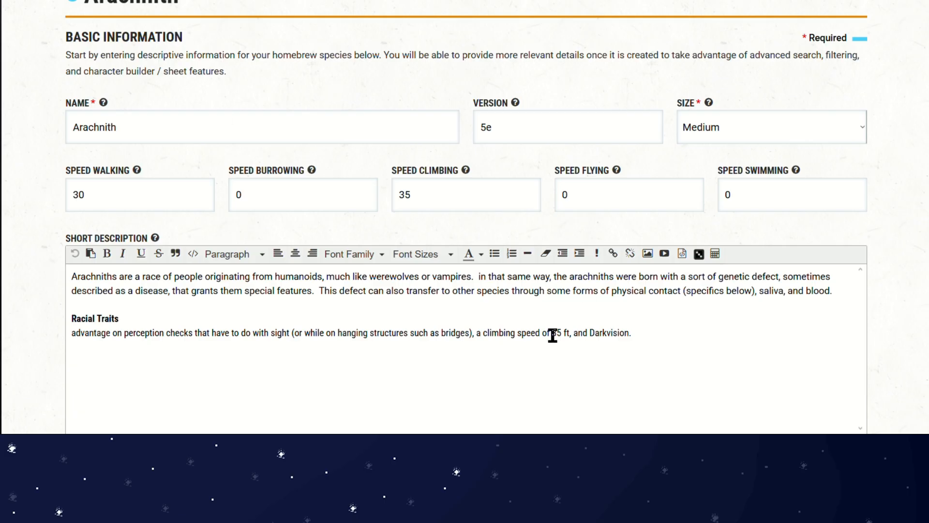
{"action": "left_click", "coordinate": [370, 91]}
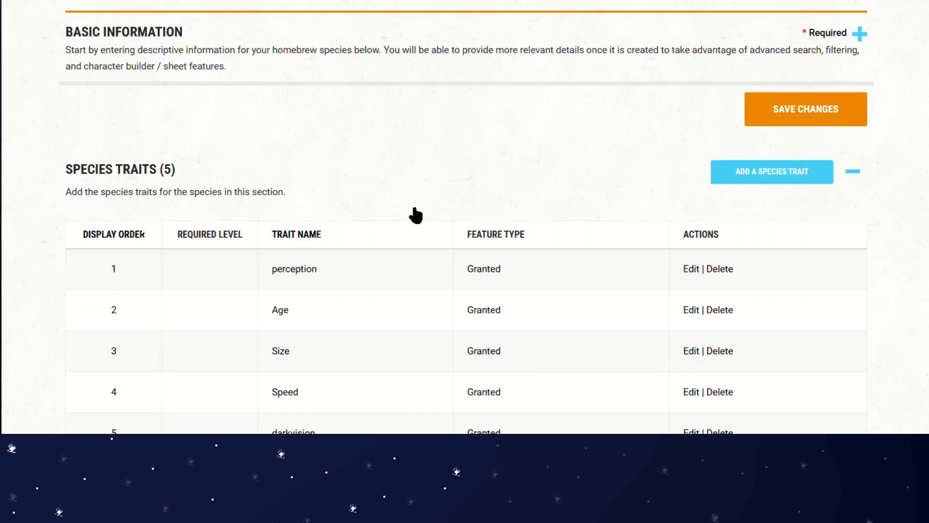
Step: Open the perception trait for editing and review its name, snippet and description
{"action": "scroll", "coordinate": [415, 214], "scroll_direction": "down", "scroll_amount": 3}
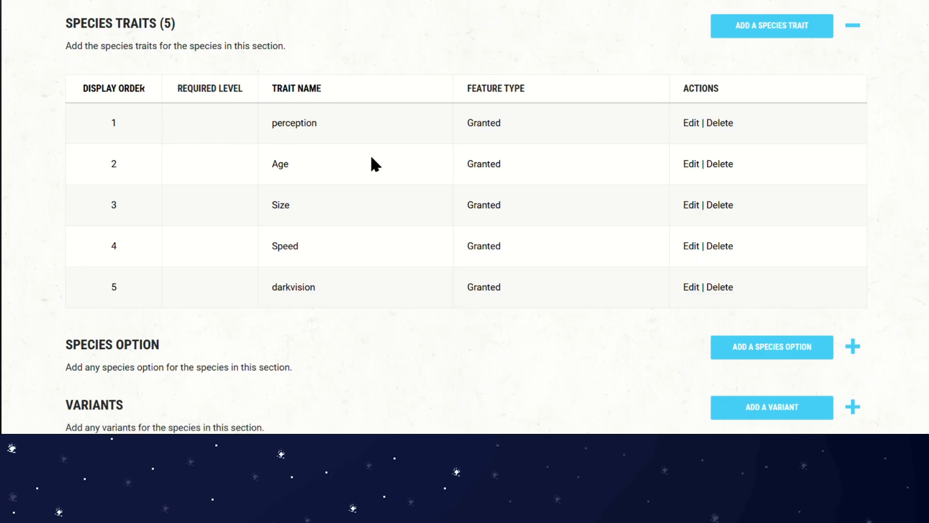
{"action": "scroll", "coordinate": [175, 73], "scroll_direction": "down", "scroll_amount": 3}
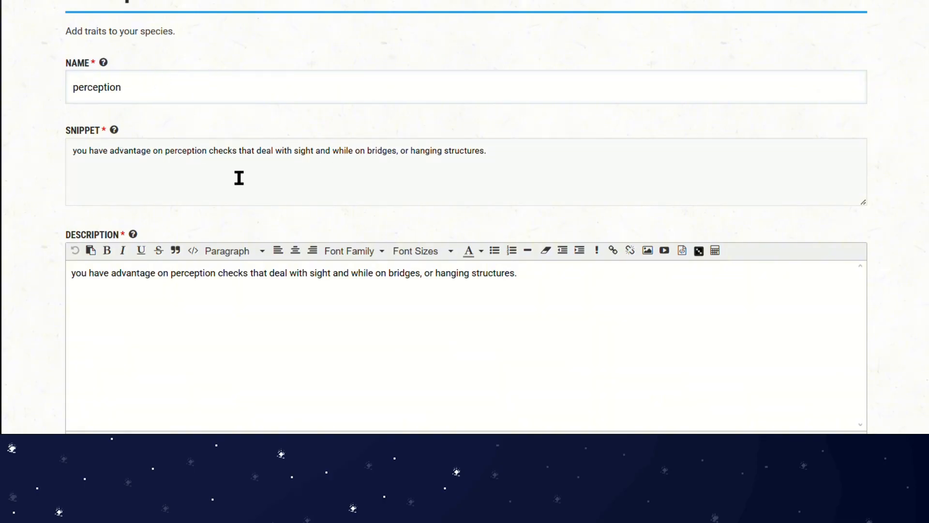
{"action": "scroll", "coordinate": [237, 176], "scroll_direction": "down", "scroll_amount": 2}
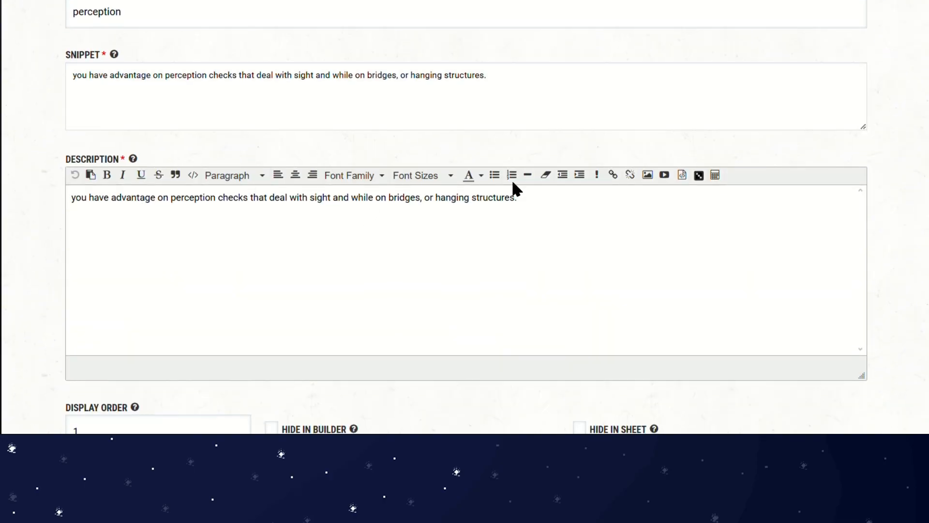
{"action": "scroll", "coordinate": [65, 68], "scroll_direction": "up", "scroll_amount": 4}
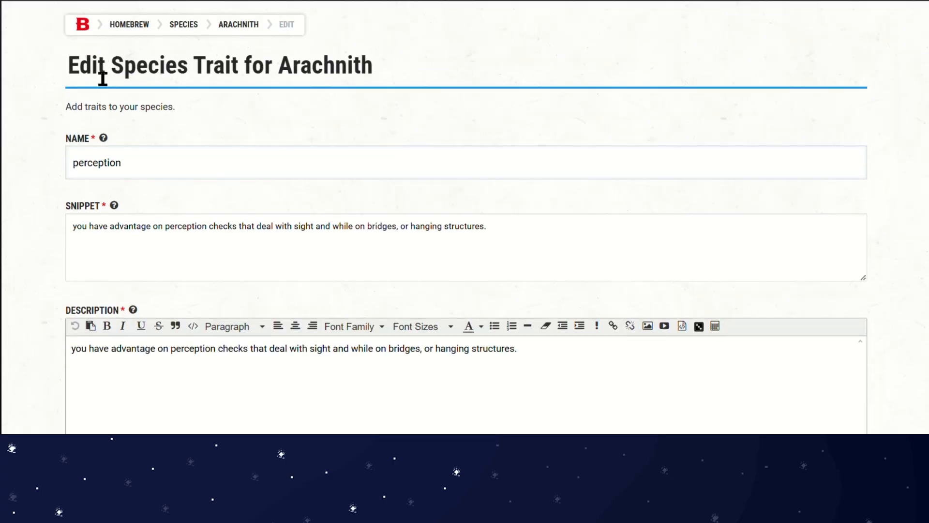
{"action": "scroll", "coordinate": [99, 83], "scroll_direction": "down", "scroll_amount": 2}
Step: Highlight the perception trait's snippet and description texts in turn to compare them, and clear the selection
{"action": "left_click_drag", "start_coordinate": [497, 151], "coordinate": [54, 157]}
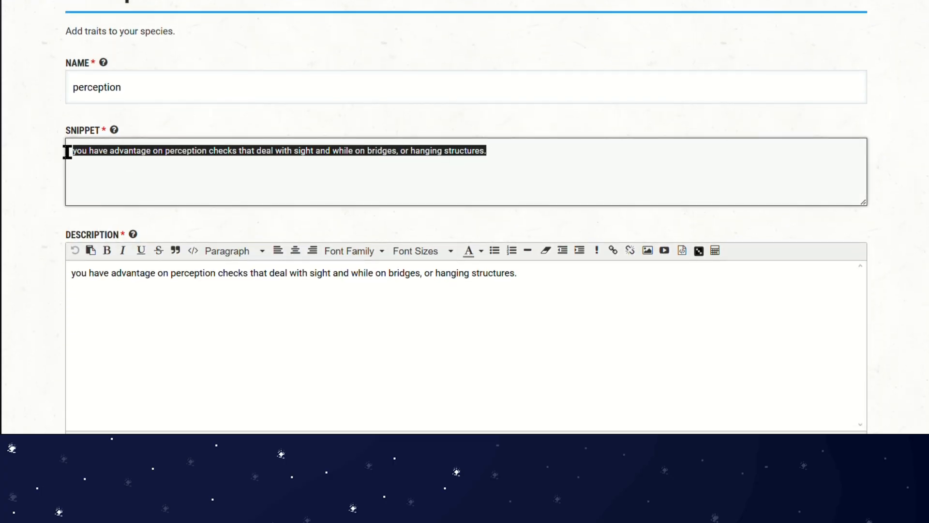
{"action": "left_click", "coordinate": [72, 153]}
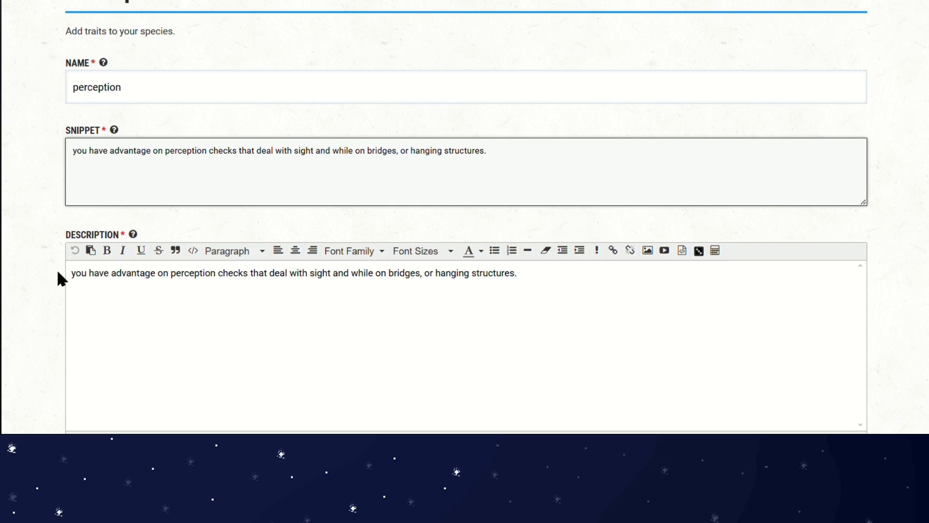
{"action": "left_click_drag", "start_coordinate": [58, 274], "coordinate": [571, 266]}
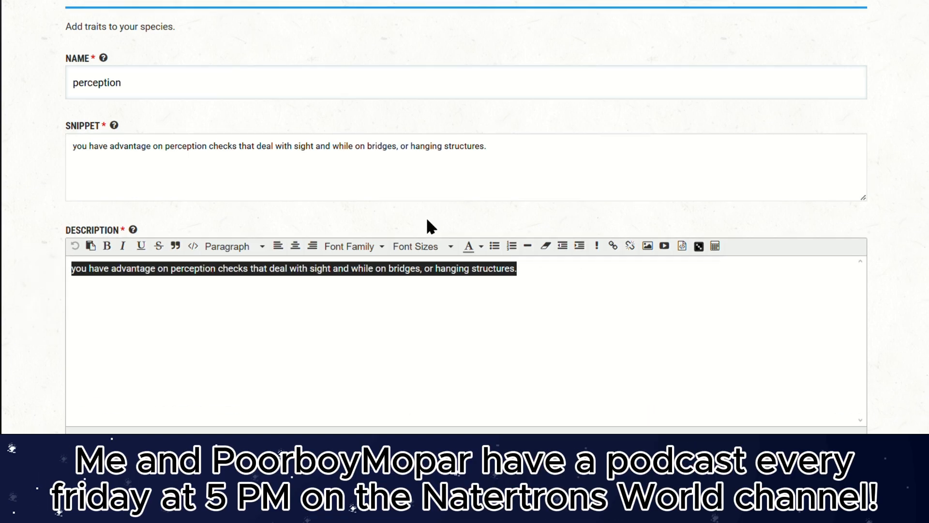
{"action": "scroll", "coordinate": [425, 228], "scroll_direction": "down", "scroll_amount": 5}
{"action": "scroll", "coordinate": [137, 83], "scroll_direction": "up", "scroll_amount": 3}
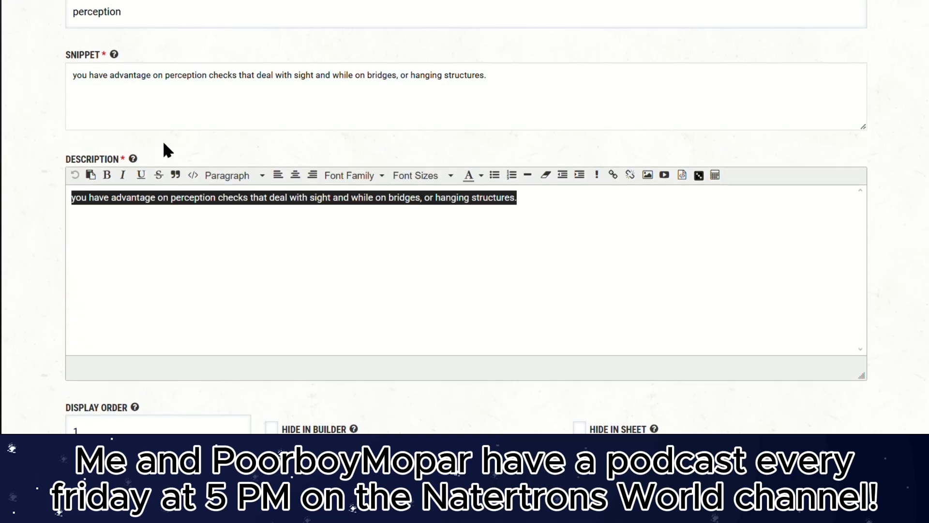
{"action": "left_click", "coordinate": [178, 212]}
{"action": "left_click", "coordinate": [575, 204]}
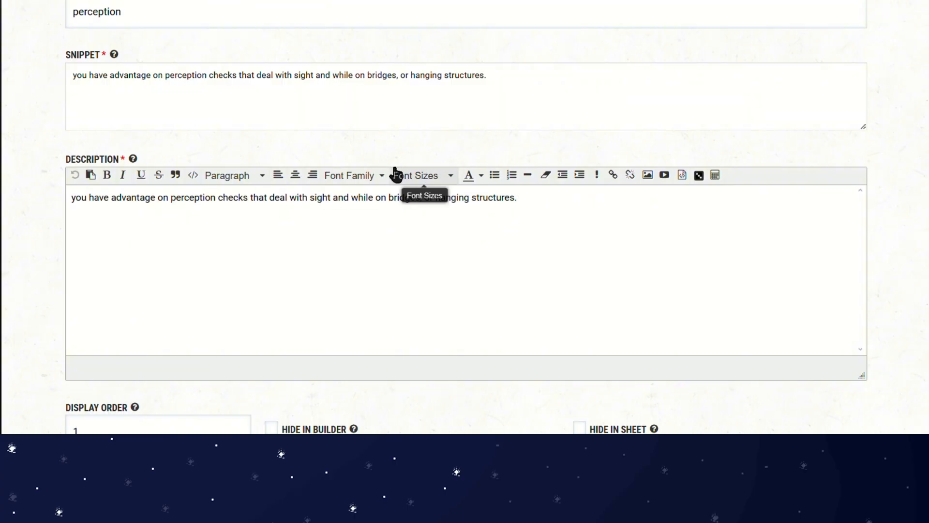
Step: Review the perception trait's display order, visibility and level settings, and expand its Modifiers section
{"action": "scroll", "coordinate": [502, 240], "scroll_direction": "down", "scroll_amount": 5}
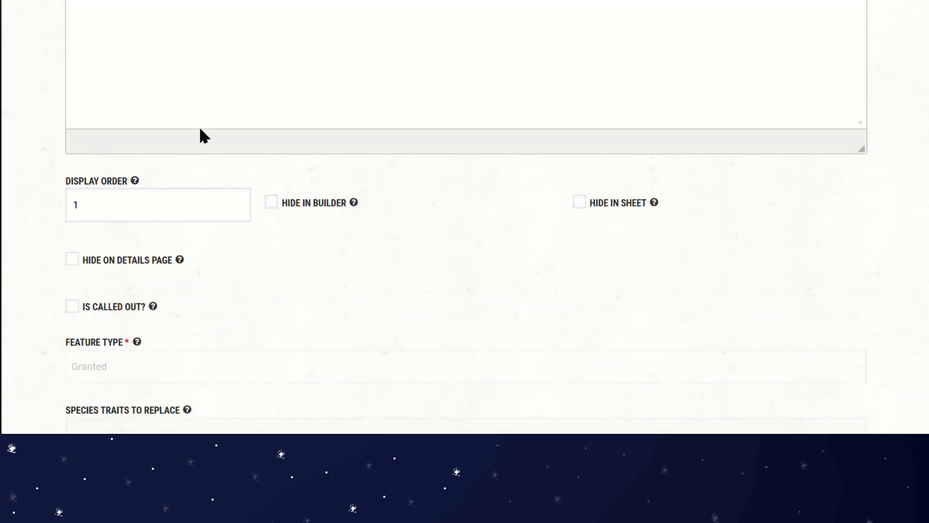
{"action": "scroll", "coordinate": [318, 132], "scroll_direction": "down", "scroll_amount": 6}
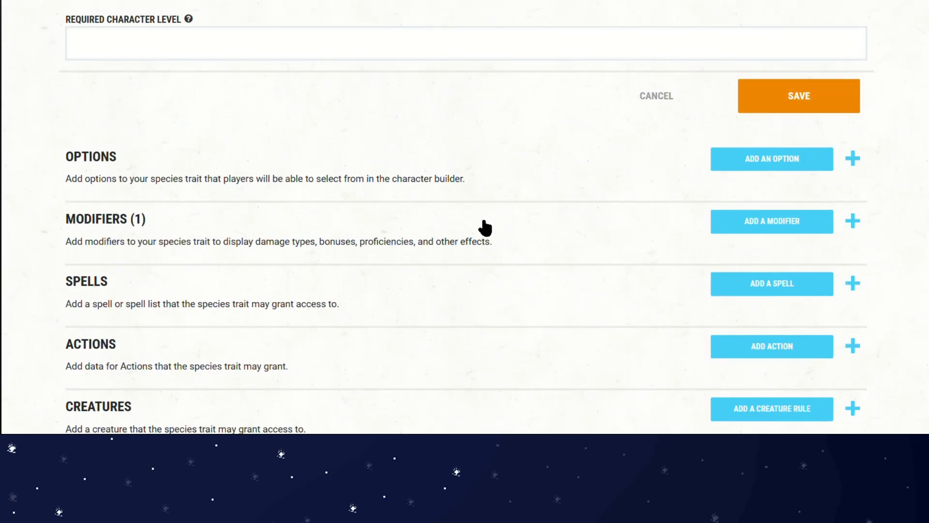
{"action": "scroll", "coordinate": [225, 148], "scroll_direction": "down", "scroll_amount": 1}
{"action": "left_click", "coordinate": [225, 147]}
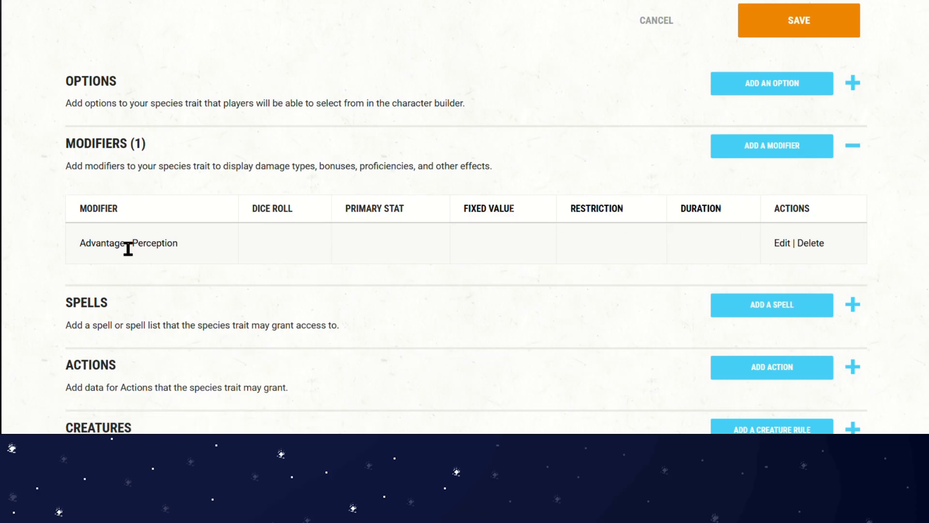
Step: Reexamine the perception trait from its name and snippet down to the Advantage - Perception modifier
{"action": "scroll", "coordinate": [124, 156], "scroll_direction": "up", "scroll_amount": 15}
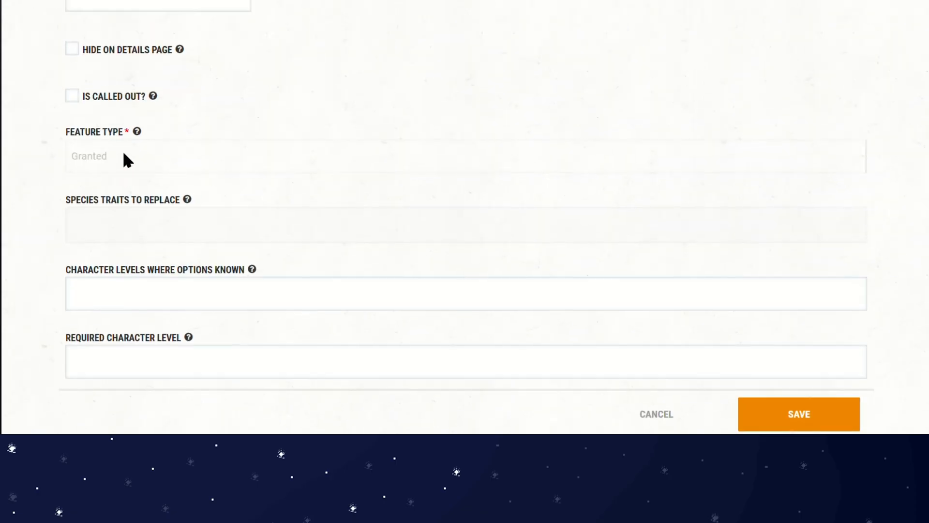
{"action": "scroll", "coordinate": [115, 295], "scroll_direction": "down", "scroll_amount": 3}
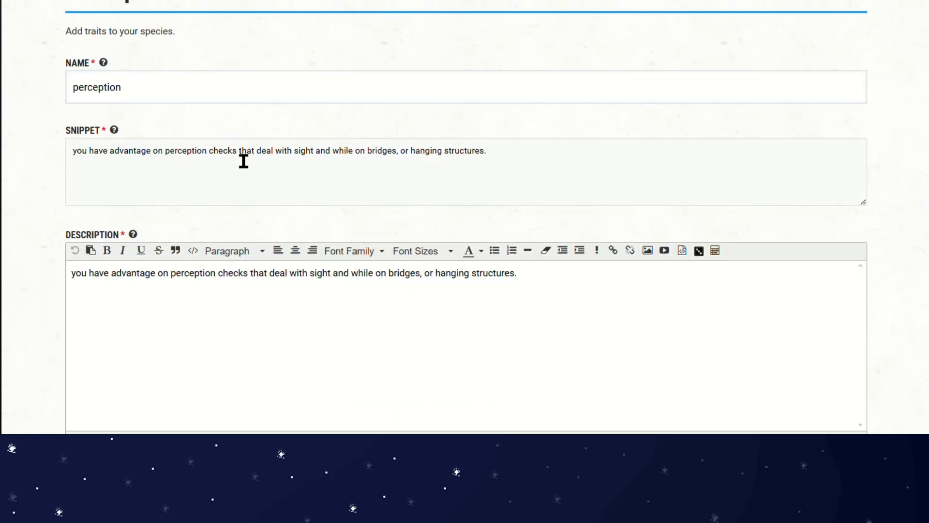
{"action": "scroll", "coordinate": [243, 163], "scroll_direction": "down", "scroll_amount": 6}
{"action": "scroll", "coordinate": [239, 164], "scroll_direction": "up", "scroll_amount": 5}
{"action": "scroll", "coordinate": [277, 107], "scroll_direction": "down", "scroll_amount": 10}
{"action": "scroll", "coordinate": [277, 133], "scroll_direction": "down", "scroll_amount": 8}
{"action": "scroll", "coordinate": [276, 135], "scroll_direction": "up", "scroll_amount": 9}
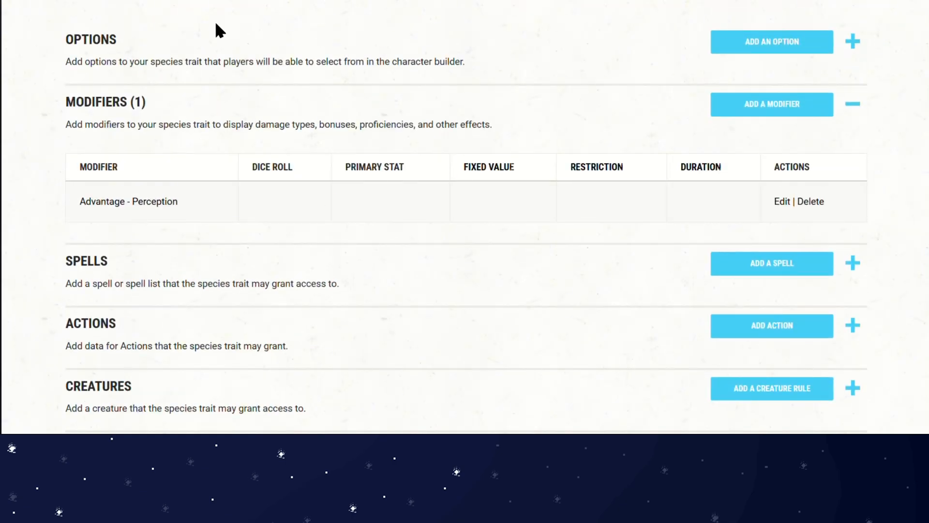
{"action": "scroll", "coordinate": [332, 154], "scroll_direction": "up", "scroll_amount": 10}
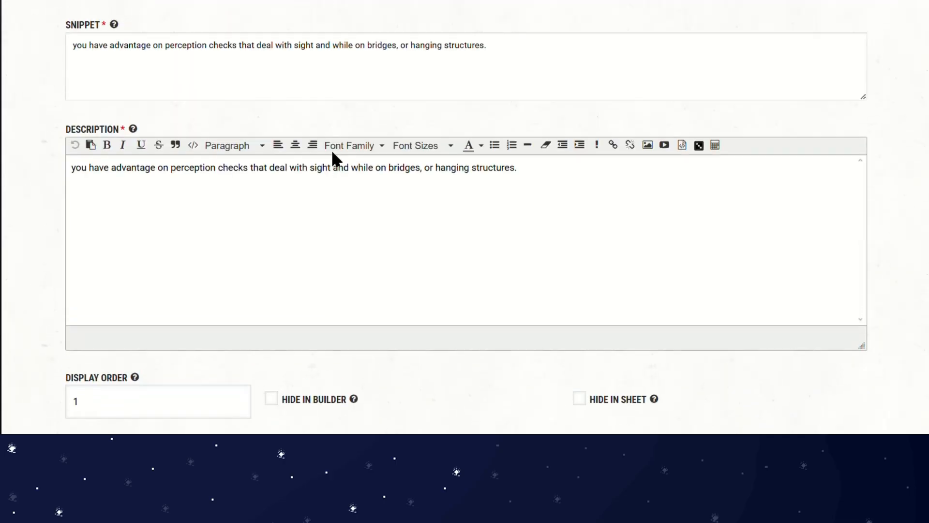
{"action": "scroll", "coordinate": [333, 154], "scroll_direction": "down", "scroll_amount": 3}
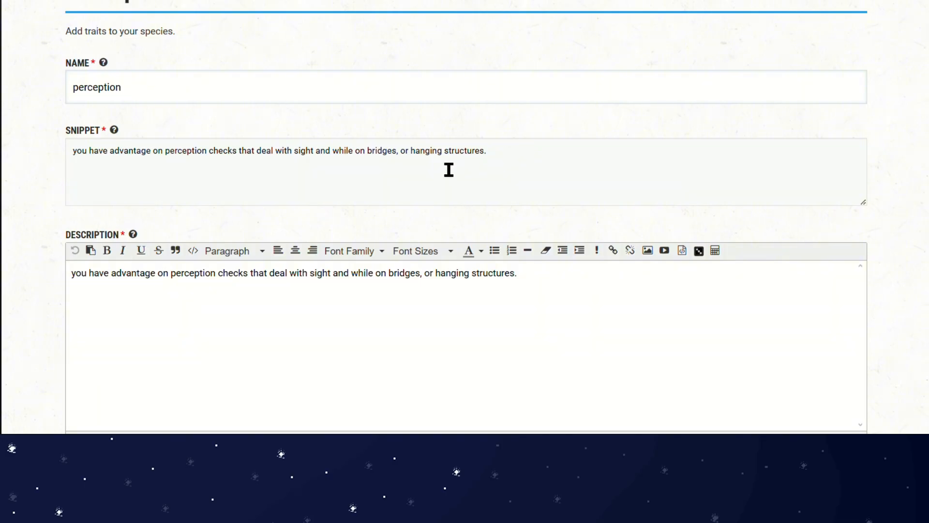
Step: Look over the perception trait's fields again and select its entire snippet text
{"action": "scroll", "coordinate": [532, 141], "scroll_direction": "down", "scroll_amount": 10}
{"action": "scroll", "coordinate": [535, 136], "scroll_direction": "up", "scroll_amount": 10}
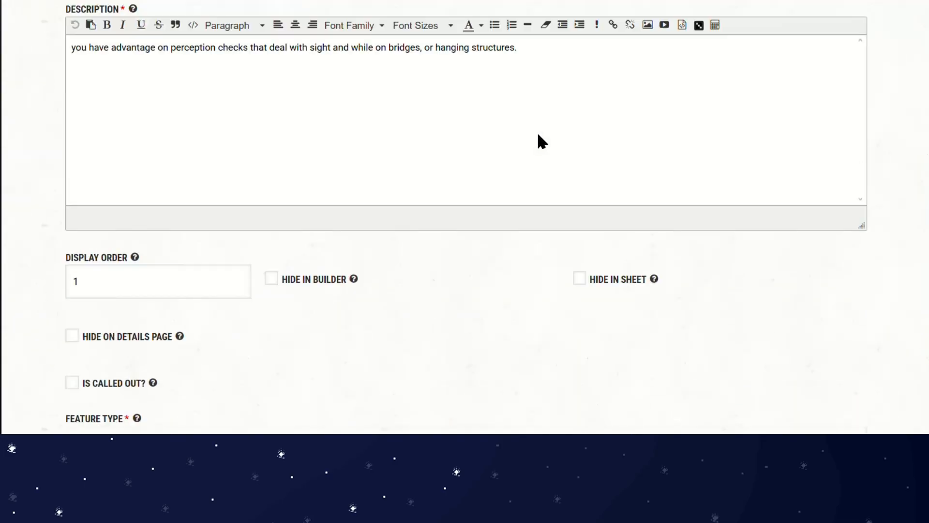
{"action": "scroll", "coordinate": [539, 269], "scroll_direction": "down", "scroll_amount": 2}
{"action": "left_click", "coordinate": [568, 232]}
{"action": "key", "text": "ctrl+a"}
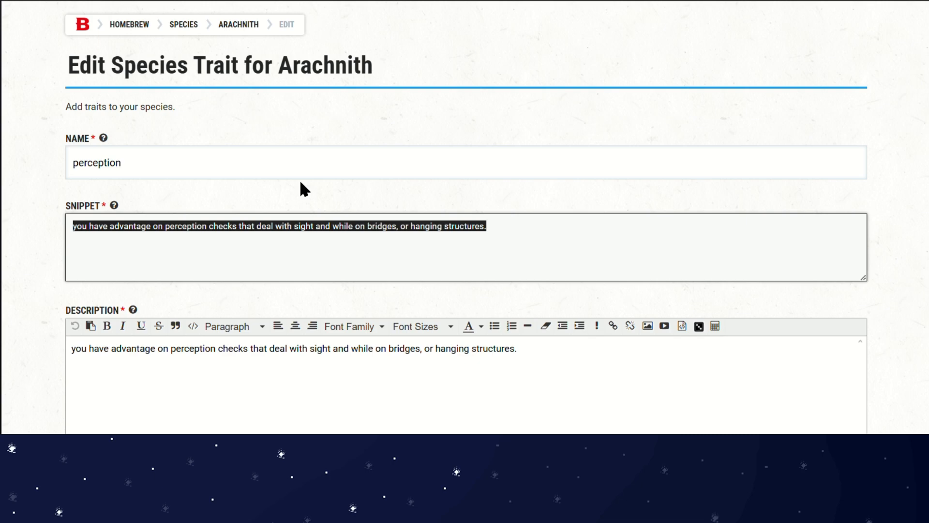
Step: Expand the Spells section, open a new spell entry for the perception trait, and review the spell list and remaining fields
{"action": "scroll", "coordinate": [321, 172], "scroll_direction": "down", "scroll_amount": 20}
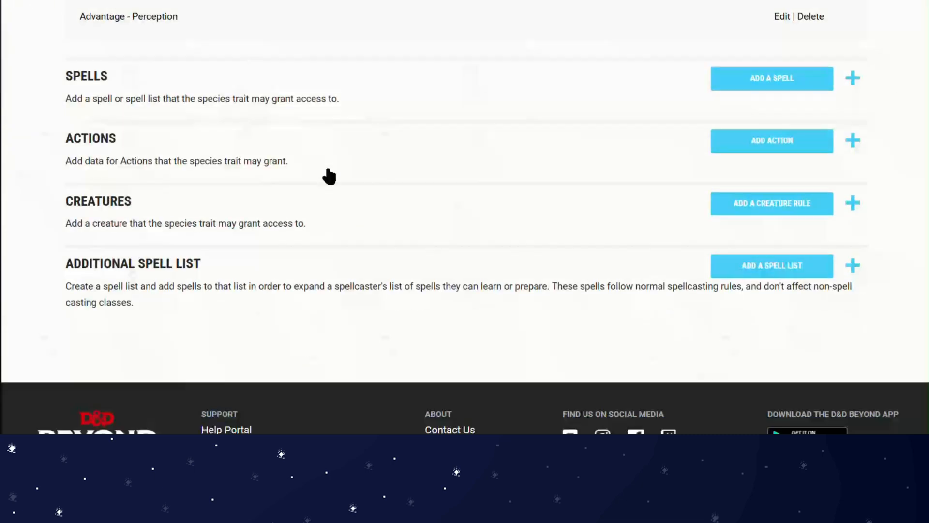
{"action": "left_click", "coordinate": [137, 113]}
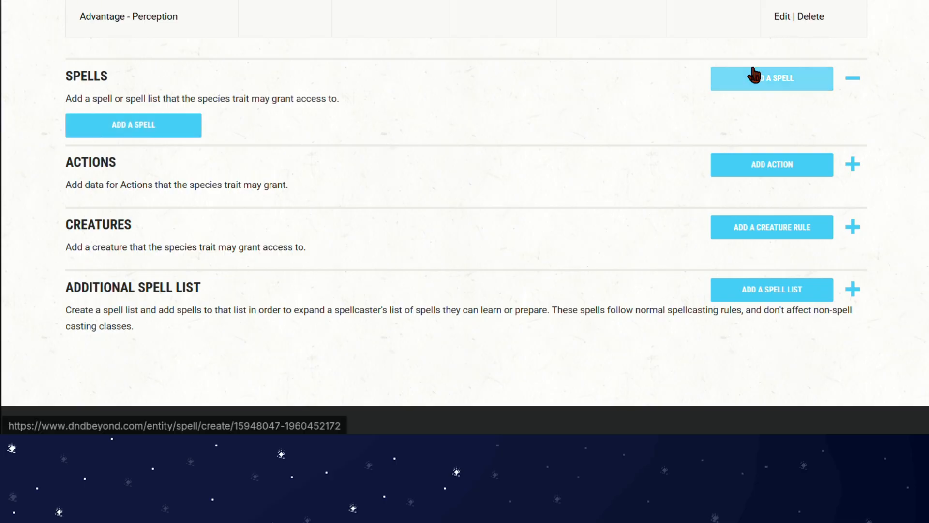
{"action": "left_click", "coordinate": [83, 135]}
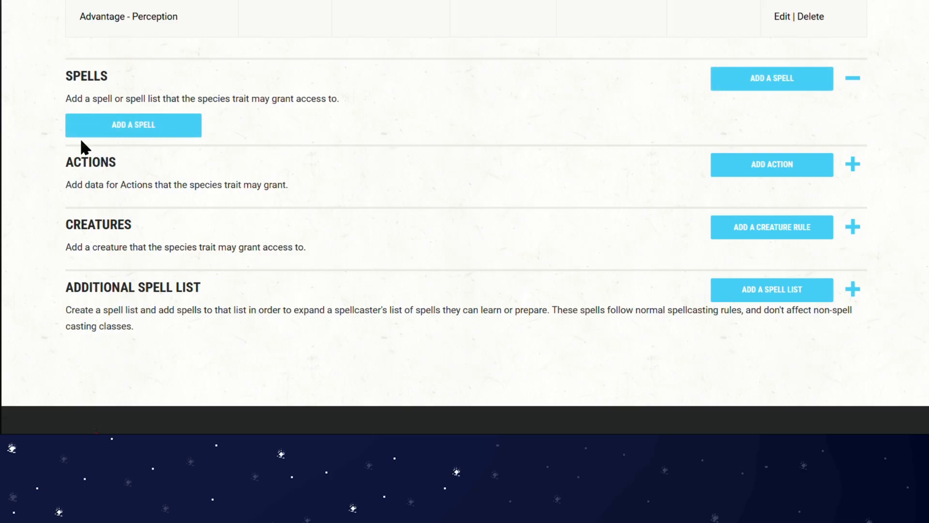
{"action": "scroll", "coordinate": [182, 150], "scroll_direction": "down", "scroll_amount": 2}
{"action": "left_click", "coordinate": [130, 87]}
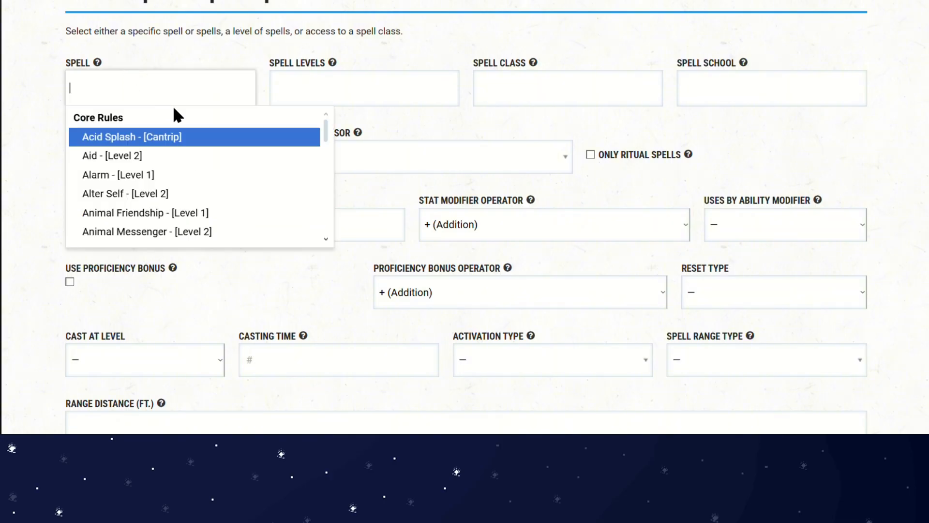
{"action": "scroll", "coordinate": [201, 162], "scroll_direction": "down", "scroll_amount": 8}
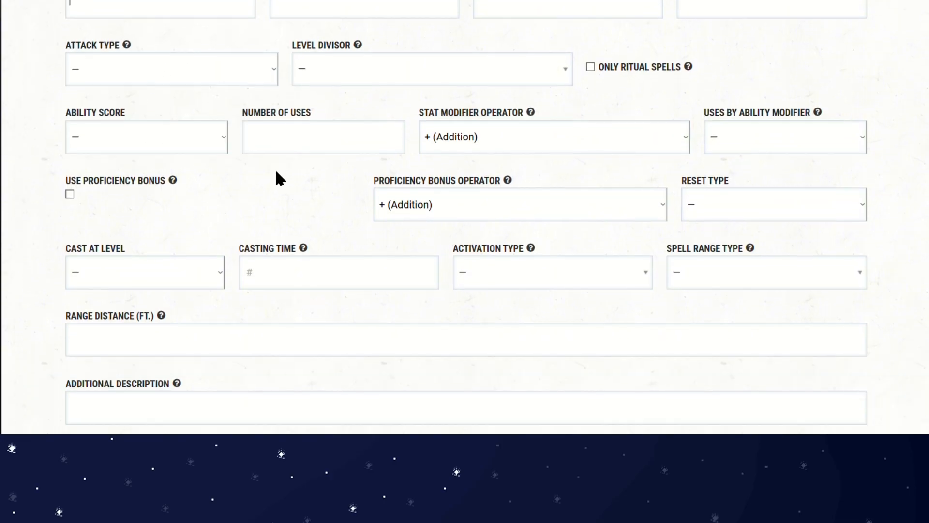
{"action": "scroll", "coordinate": [255, 172], "scroll_direction": "down", "scroll_amount": 3}
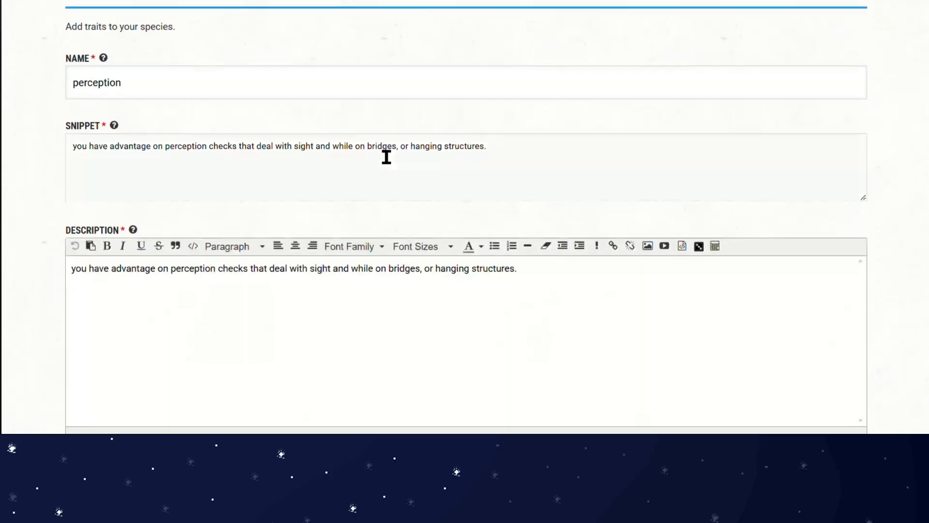
Step: Return to the perception trait and start a new species trait option named "spells"
{"action": "scroll", "coordinate": [386, 160], "scroll_direction": "down", "scroll_amount": 5}
{"action": "scroll", "coordinate": [383, 152], "scroll_direction": "down", "scroll_amount": 9}
{"action": "scroll", "coordinate": [303, 177], "scroll_direction": "up", "scroll_amount": 1}
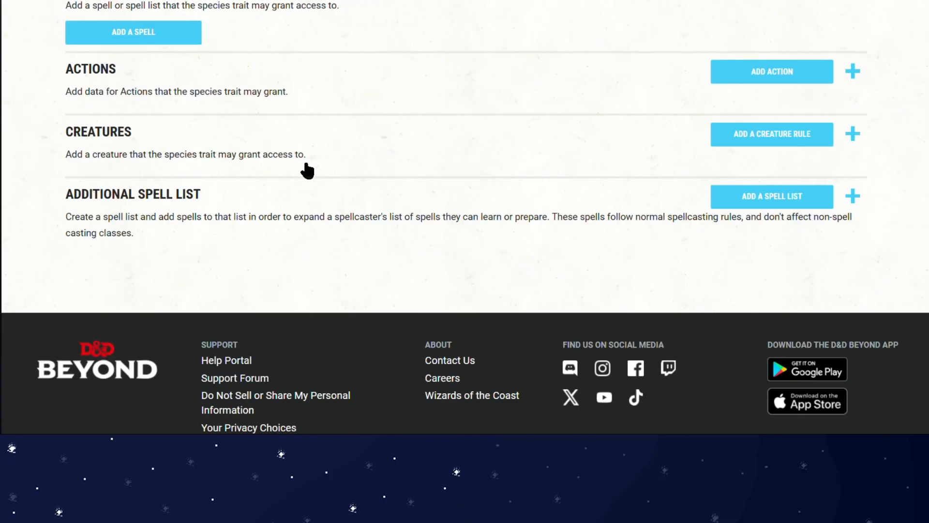
{"action": "scroll", "coordinate": [190, 125], "scroll_direction": "up", "scroll_amount": 4}
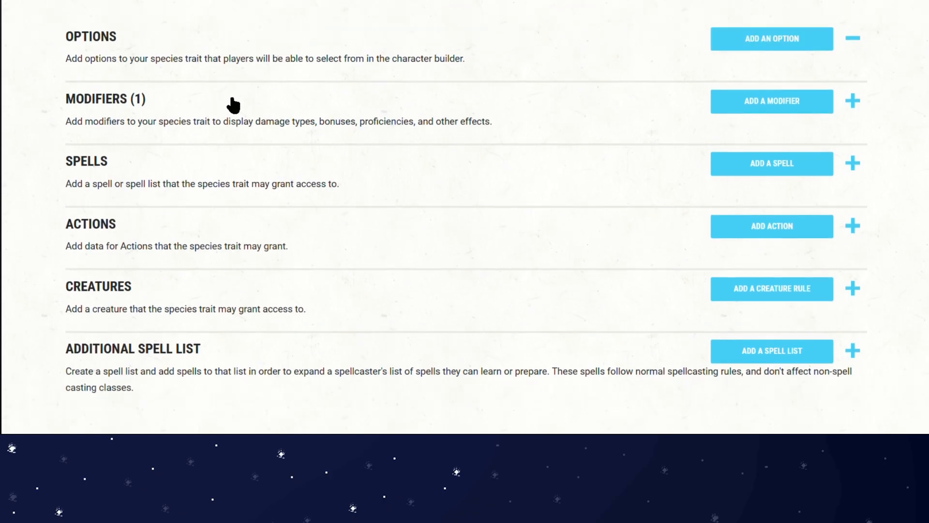
{"action": "scroll", "coordinate": [157, 174], "scroll_direction": "down", "scroll_amount": 2}
{"action": "left_click", "coordinate": [122, 156]}
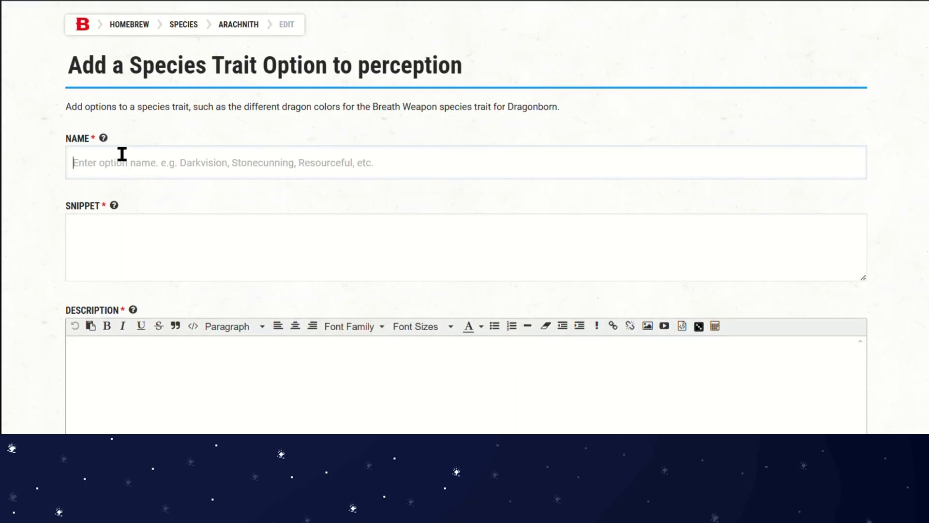
{"action": "type", "text": "spells"}
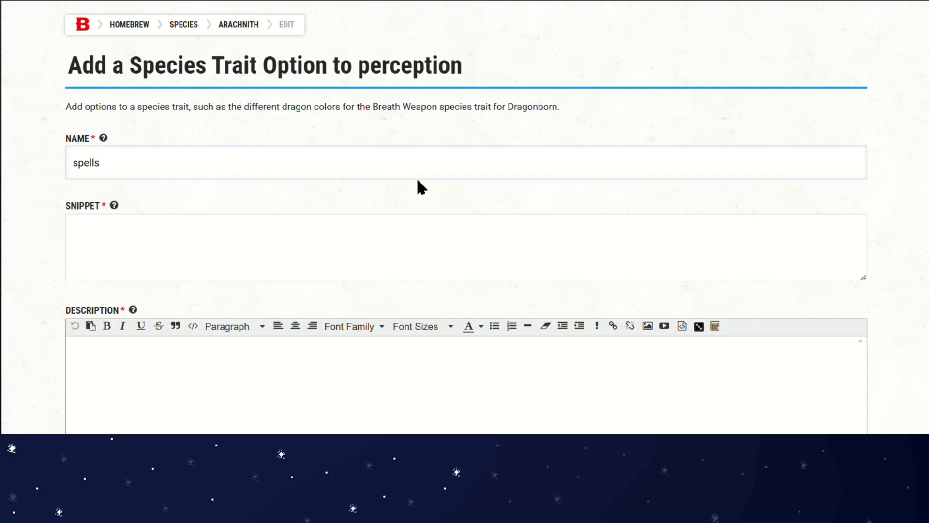
Step: Fill the spells option's snippet and description with "blah blah blah" and save the option
{"action": "scroll", "coordinate": [417, 180], "scroll_direction": "down", "scroll_amount": 3}
{"action": "left_click", "coordinate": [247, 119]}
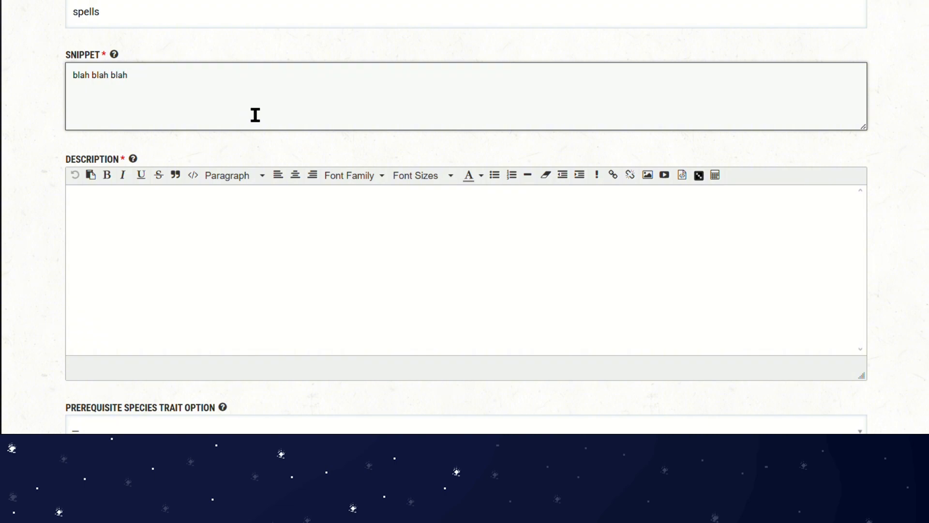
{"action": "key", "text": "ctrl+a"}
{"action": "key", "text": "ctrl+c"}
{"action": "left_click", "coordinate": [210, 213]}
{"action": "key", "text": "ctrl+v"}
{"action": "scroll", "coordinate": [213, 216], "scroll_direction": "down", "scroll_amount": 3}
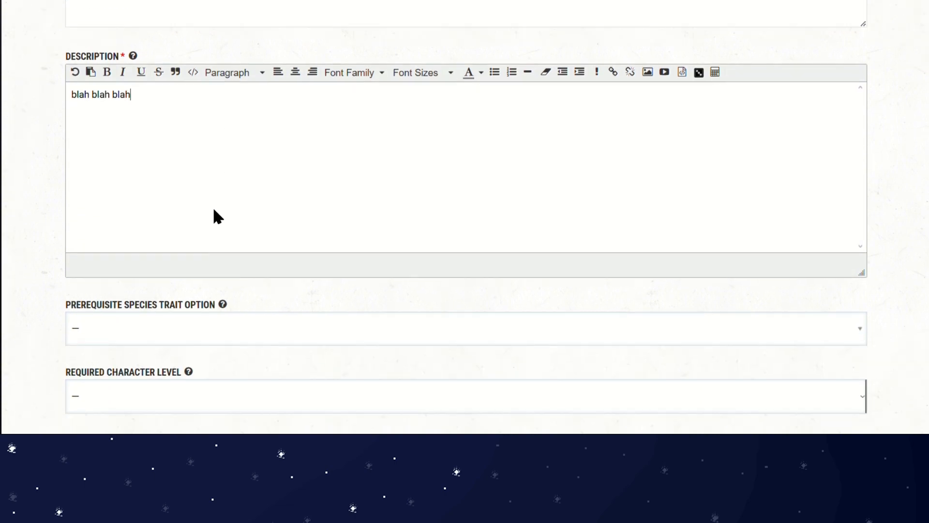
{"action": "scroll", "coordinate": [148, 231], "scroll_direction": "down", "scroll_amount": 5}
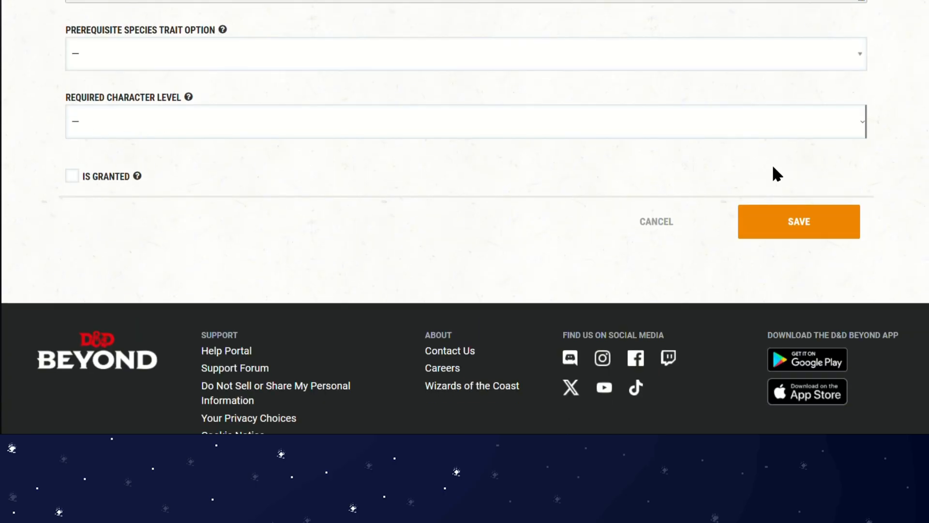
Step: Look over the saved spells option and check the available required character levels without picking one
{"action": "scroll", "coordinate": [242, 106], "scroll_direction": "up", "scroll_amount": 10}
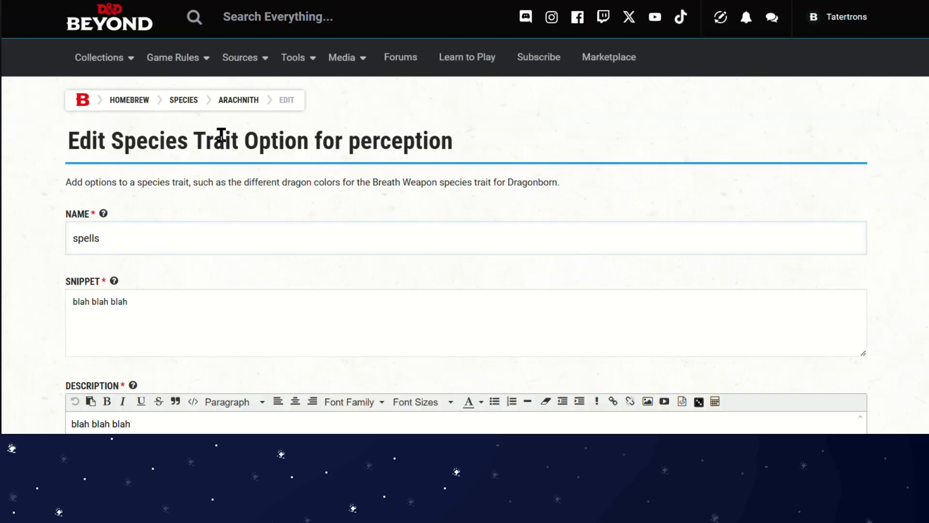
{"action": "scroll", "coordinate": [258, 198], "scroll_direction": "down", "scroll_amount": 2}
{"action": "scroll", "coordinate": [259, 198], "scroll_direction": "down", "scroll_amount": 8}
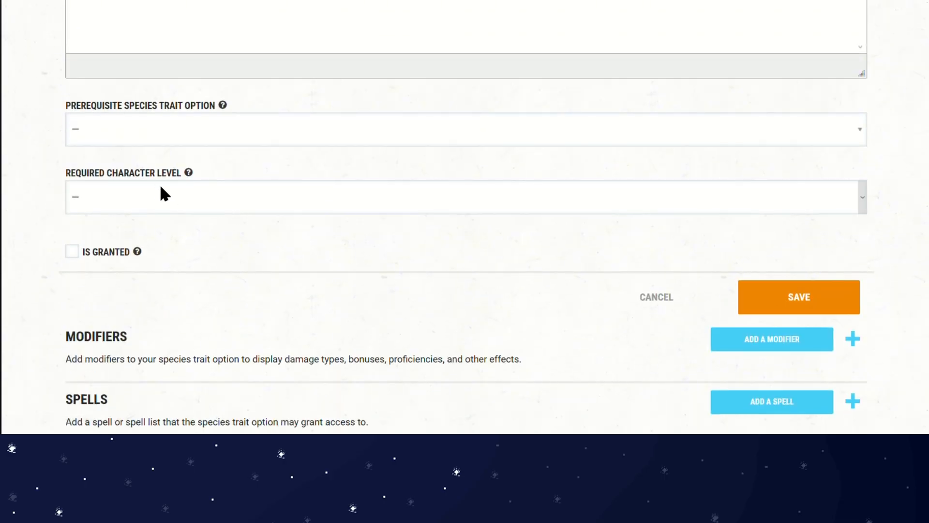
{"action": "left_click", "coordinate": [207, 194]}
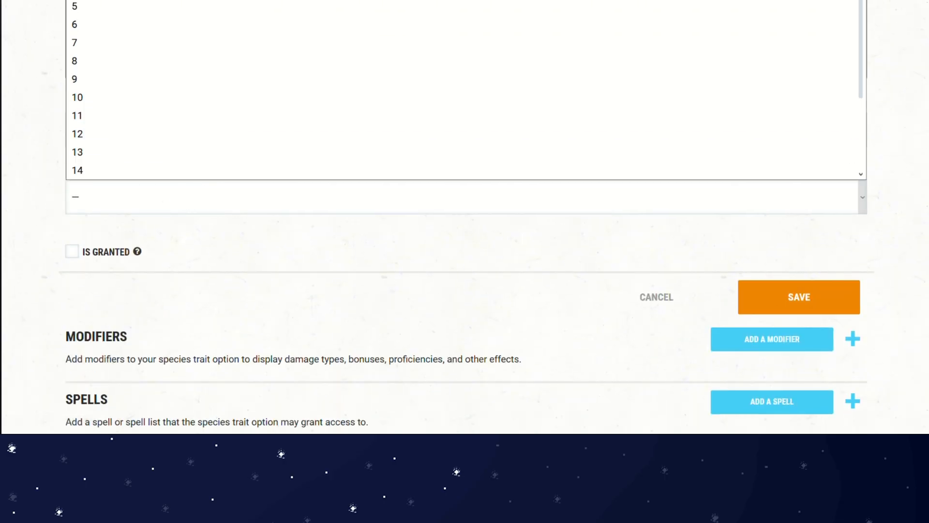
{"action": "left_click", "coordinate": [51, 157]}
{"action": "scroll", "coordinate": [253, 219], "scroll_direction": "down", "scroll_amount": 4}
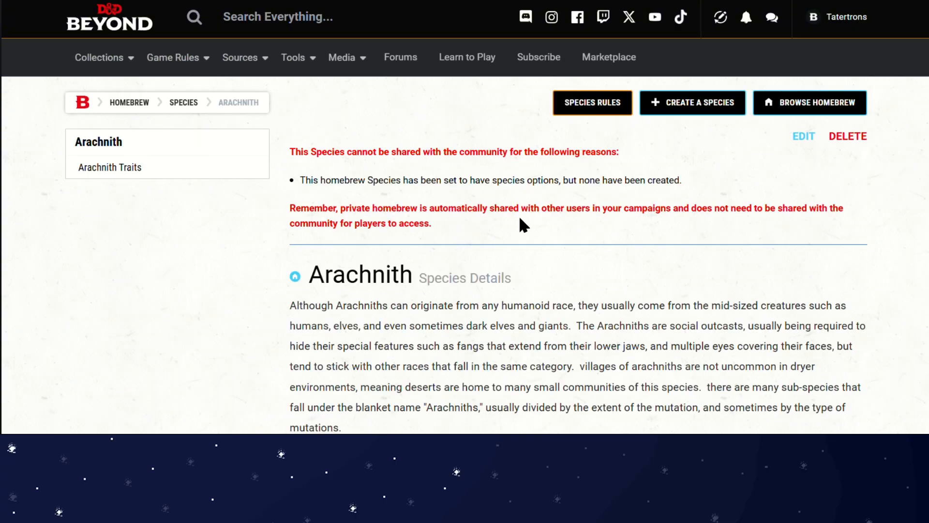
Step: Return to the Arachnith species editor, expand its species traits and open the perception trait for editing
{"action": "scroll", "coordinate": [514, 224], "scroll_direction": "down", "scroll_amount": 5}
{"action": "scroll", "coordinate": [514, 224], "scroll_direction": "up", "scroll_amount": 5}
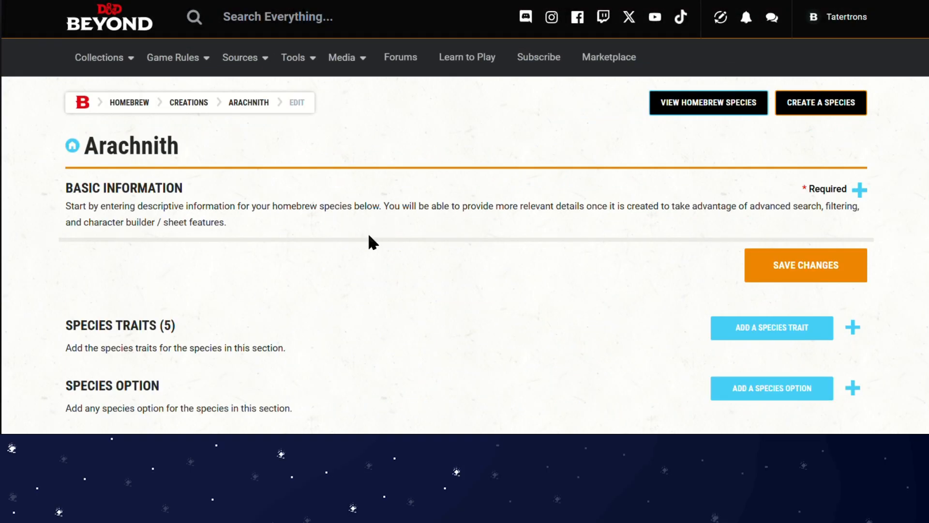
{"action": "scroll", "coordinate": [367, 231], "scroll_direction": "down", "scroll_amount": 3}
{"action": "left_click", "coordinate": [176, 174]}
{"action": "scroll", "coordinate": [340, 237], "scroll_direction": "down", "scroll_amount": 3}
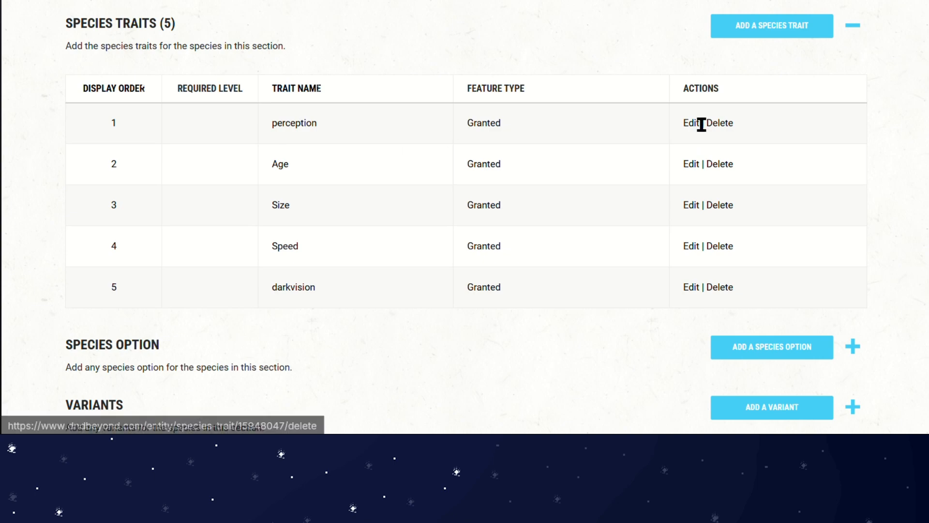
{"action": "left_click", "coordinate": [361, 130]}
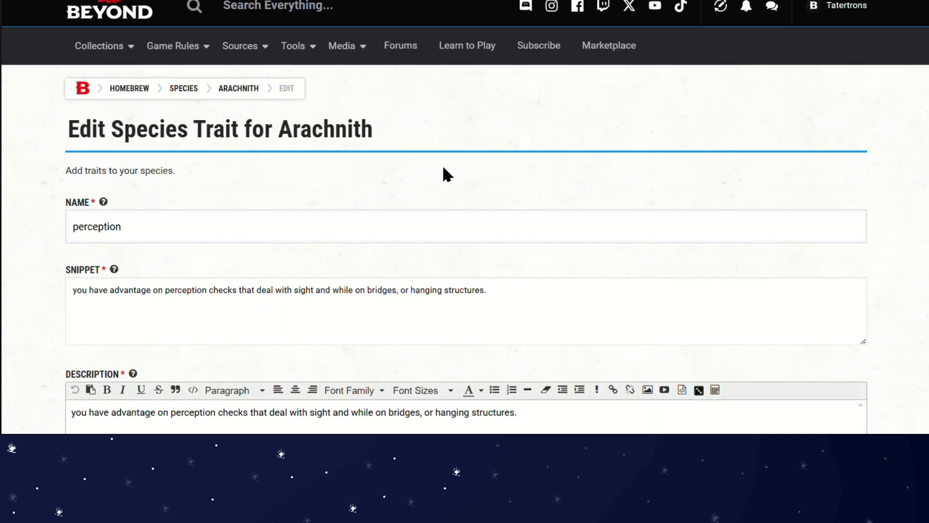
Step: Review the perception trait's name, snippet, description and remaining settings
{"action": "scroll", "coordinate": [426, 156], "scroll_direction": "down", "scroll_amount": 4}
{"action": "scroll", "coordinate": [162, 67], "scroll_direction": "up", "scroll_amount": 3}
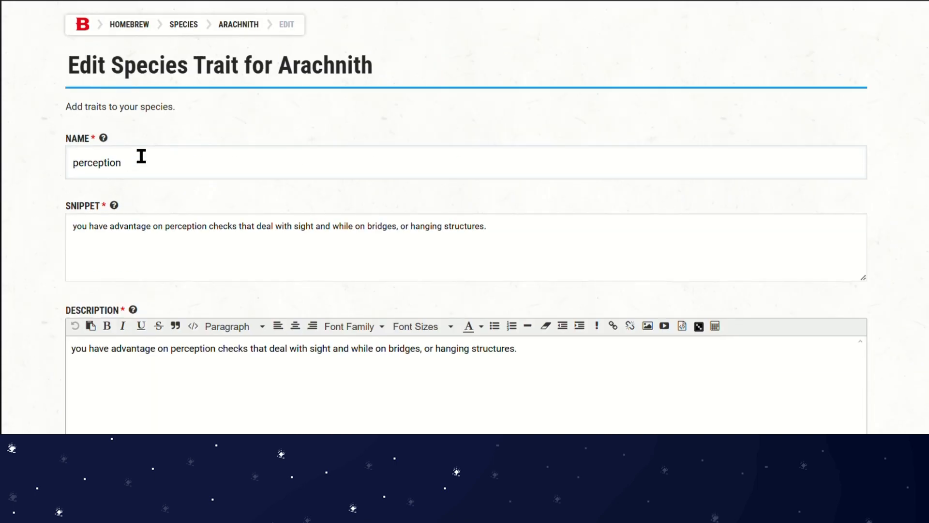
{"action": "left_click_drag", "start_coordinate": [141, 160], "coordinate": [65, 163]}
{"action": "left_click", "coordinate": [301, 124]}
{"action": "scroll", "coordinate": [329, 166], "scroll_direction": "down", "scroll_amount": 15}
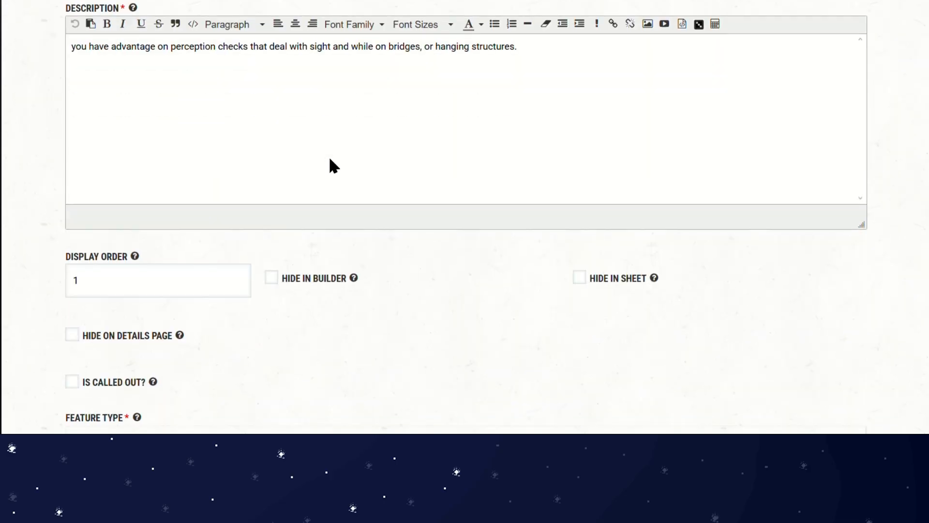
Step: Collapse the perception trait's modifiers, expand its options and delete the spells option
{"action": "left_click", "coordinate": [175, 230]}
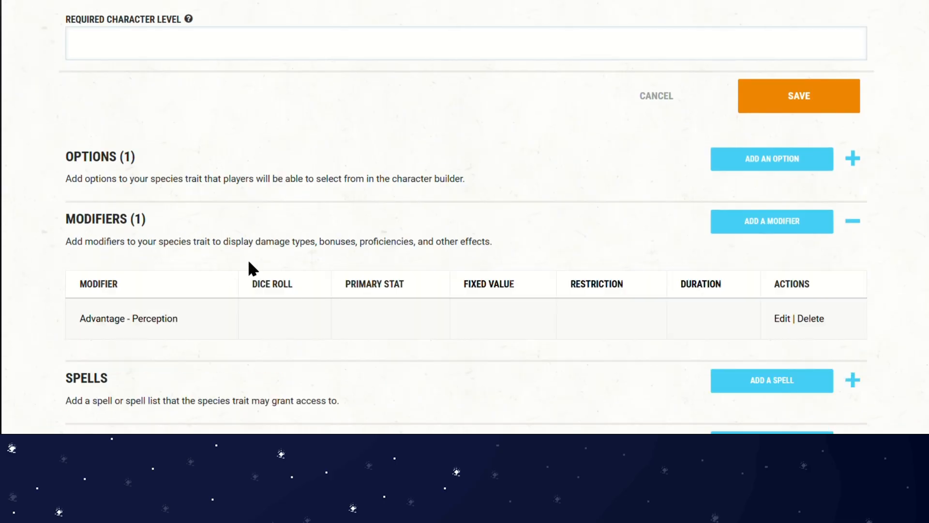
{"action": "left_click", "coordinate": [148, 235]}
{"action": "left_click", "coordinate": [204, 170]}
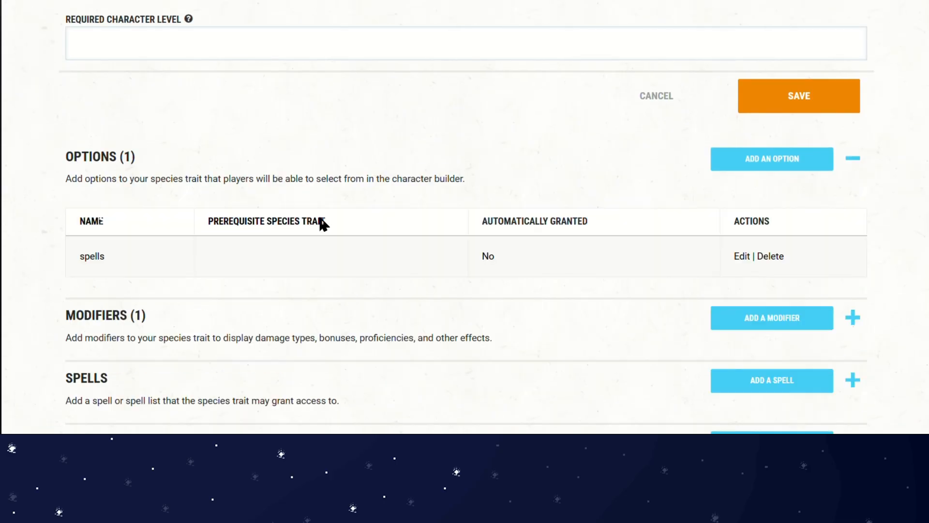
{"action": "left_click", "coordinate": [759, 255]}
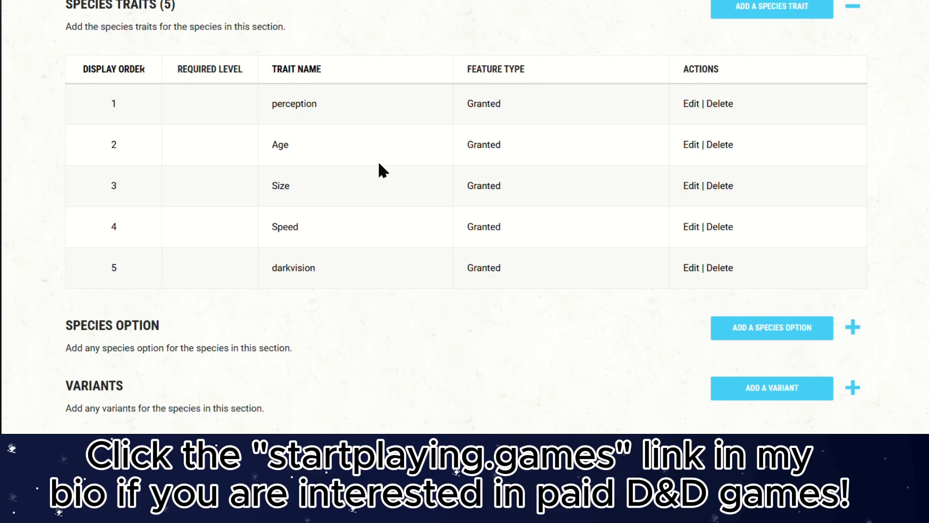
Step: Open the Age trait and add a period after "age 18" at the end of its description
{"action": "scroll", "coordinate": [223, 239], "scroll_direction": "down", "scroll_amount": 5}
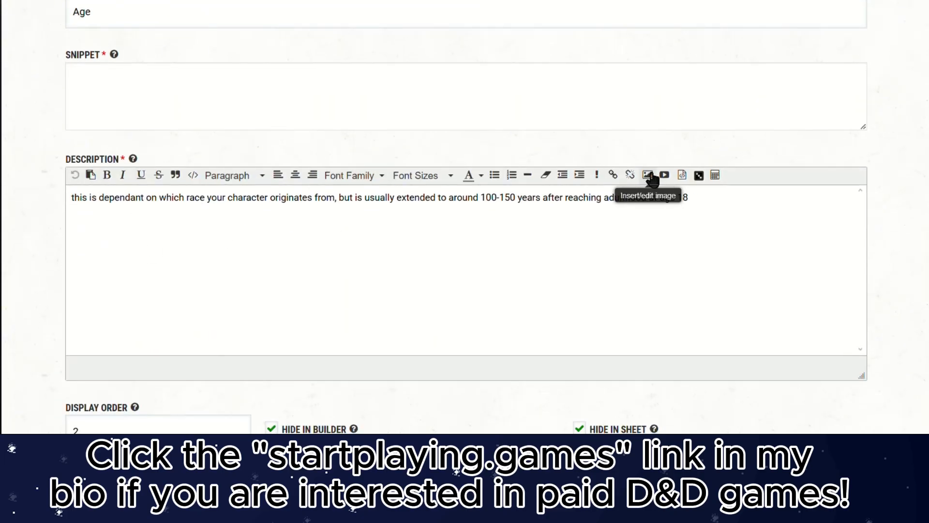
{"action": "left_click_drag", "start_coordinate": [719, 199], "coordinate": [52, 230]}
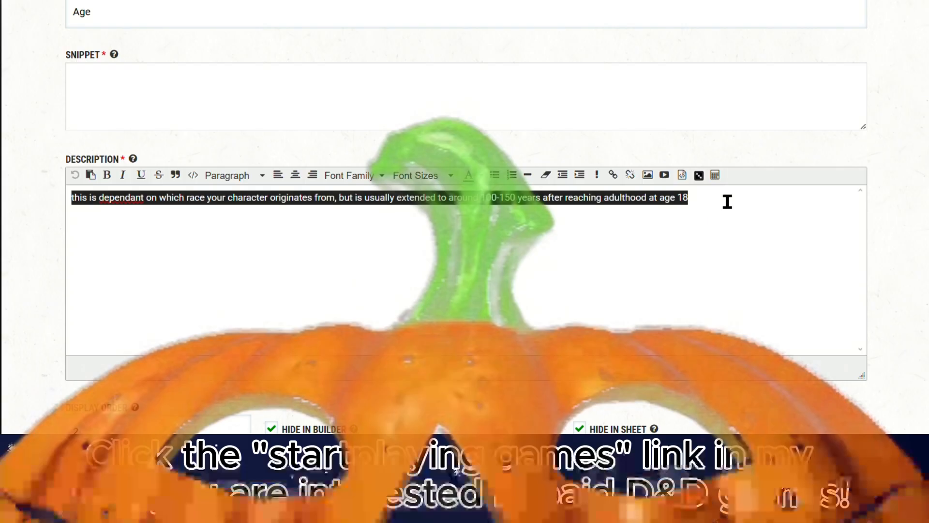
{"action": "left_click", "coordinate": [723, 202]}
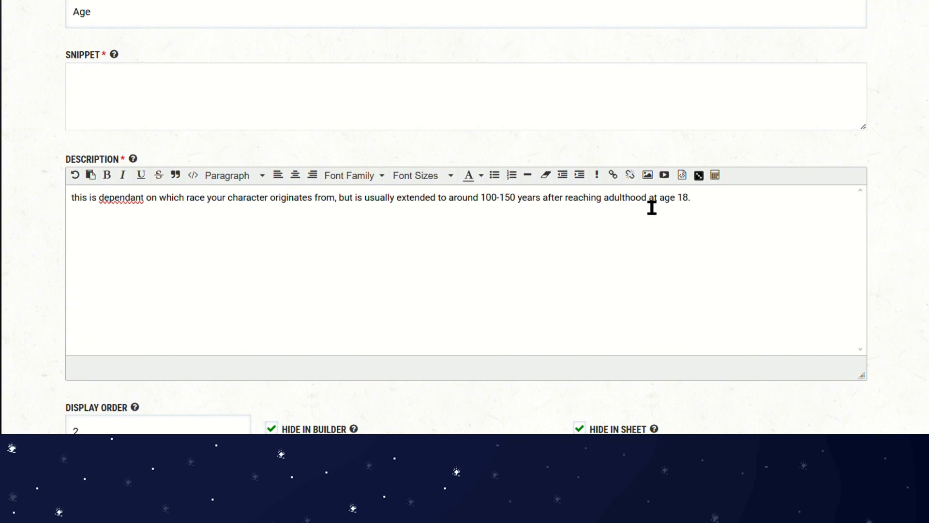
{"action": "left_click_drag", "start_coordinate": [691, 198], "coordinate": [672, 197]}
{"action": "left_click", "coordinate": [685, 197]}
Step: Correct the misspelled word in the Age trait's description to "dependent"
{"action": "double_click", "coordinate": [139, 199]}
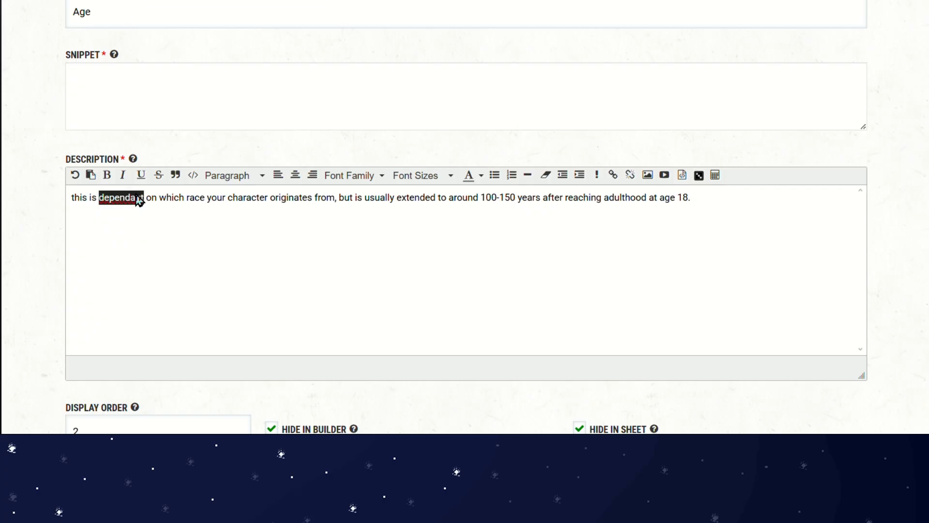
{"action": "right_click", "coordinate": [139, 200]}
{"action": "left_click", "coordinate": [181, 34]}
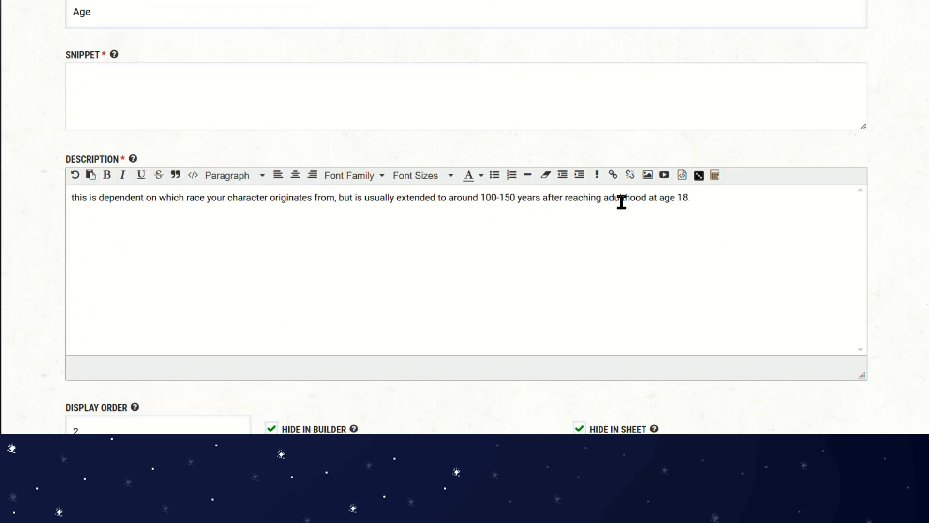
{"action": "left_click", "coordinate": [697, 201]}
Step: Look through the Age trait's display settings, level fields and the option, modifier and spell sections
{"action": "scroll", "coordinate": [679, 230], "scroll_direction": "down", "scroll_amount": 12}
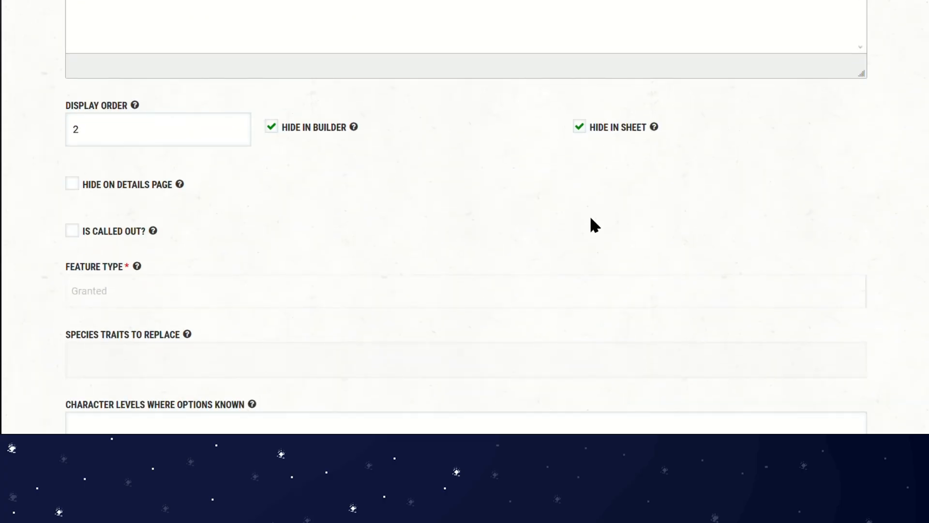
{"action": "scroll", "coordinate": [529, 218], "scroll_direction": "down", "scroll_amount": 6}
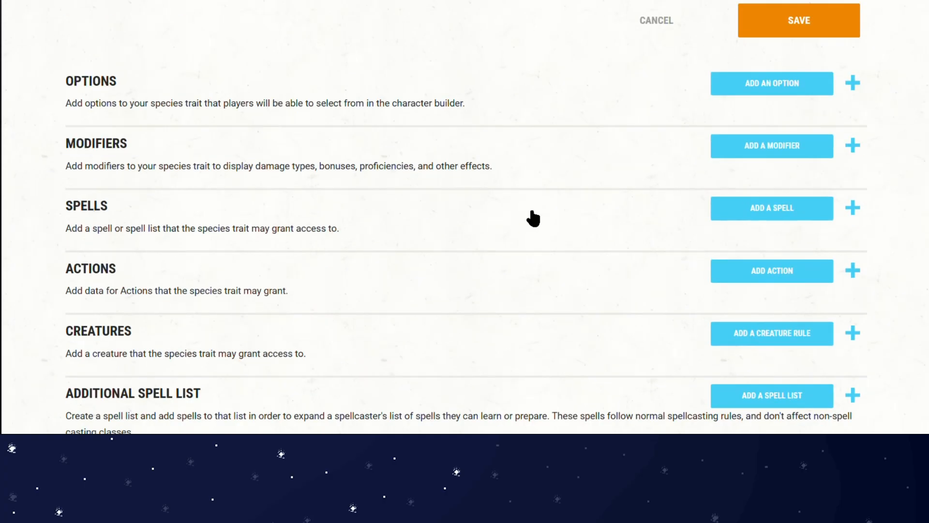
{"action": "scroll", "coordinate": [326, 208], "scroll_direction": "up", "scroll_amount": 3}
{"action": "scroll", "coordinate": [338, 186], "scroll_direction": "up", "scroll_amount": 15}
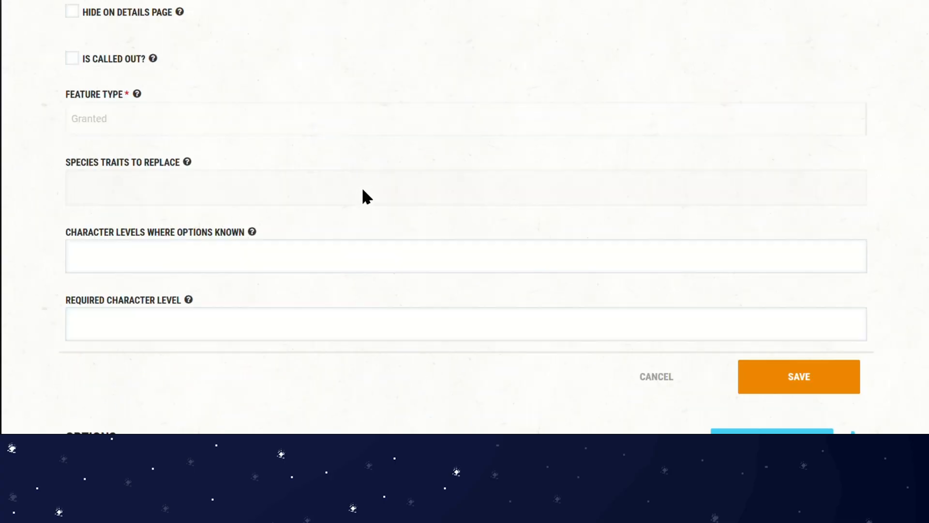
{"action": "scroll", "coordinate": [199, 265], "scroll_direction": "down", "scroll_amount": 3}
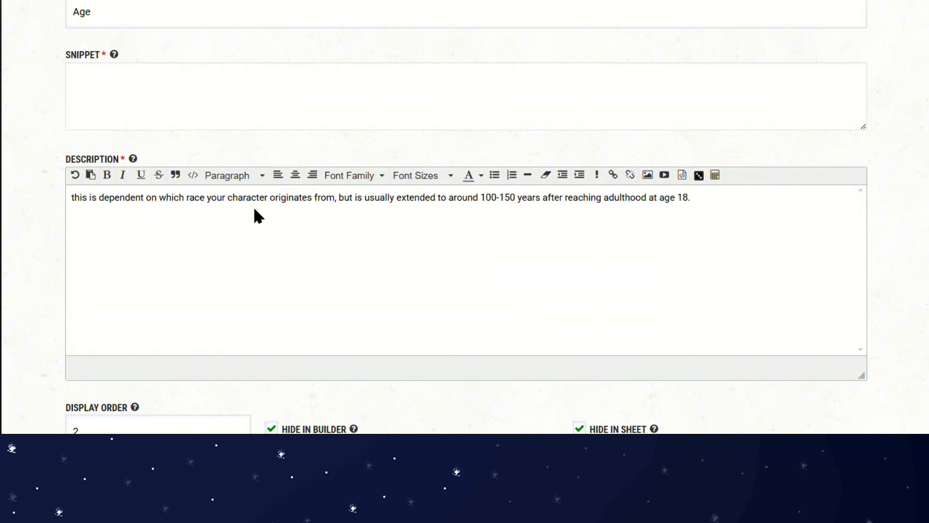
{"action": "scroll", "coordinate": [254, 209], "scroll_direction": "down", "scroll_amount": 15}
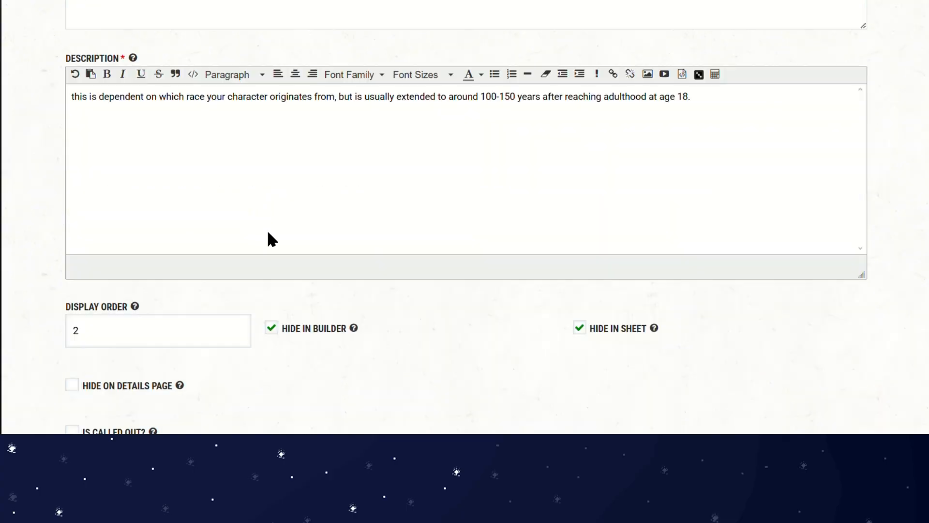
{"action": "scroll", "coordinate": [340, 169], "scroll_direction": "up", "scroll_amount": 5}
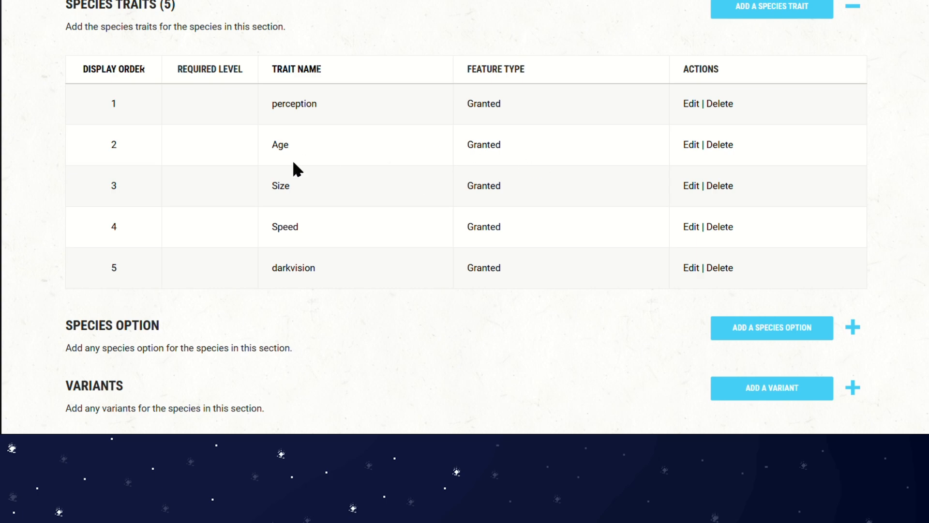
Step: Highlight the Age through Speed entries among the species traits, and open the darkvision trait to review its snippet
{"action": "left_click_drag", "start_coordinate": [263, 139], "coordinate": [355, 234]}
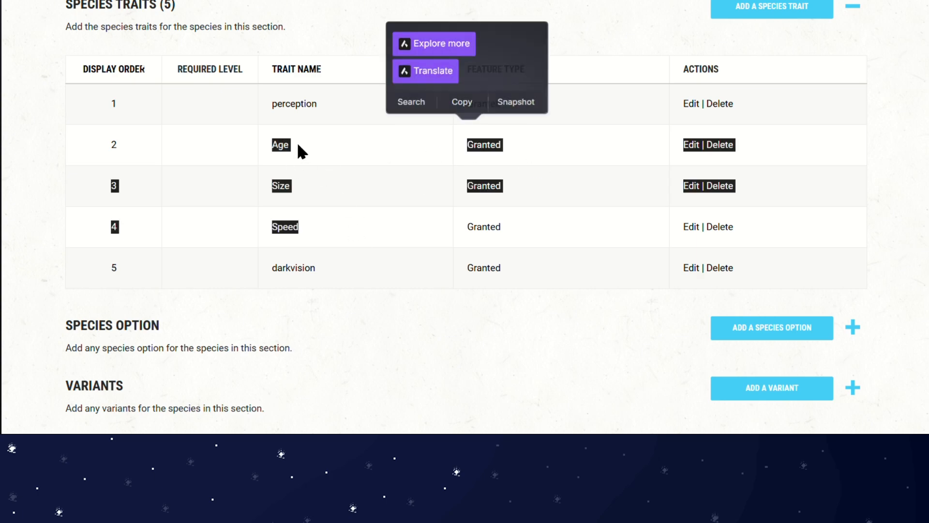
{"action": "left_click", "coordinate": [301, 192]}
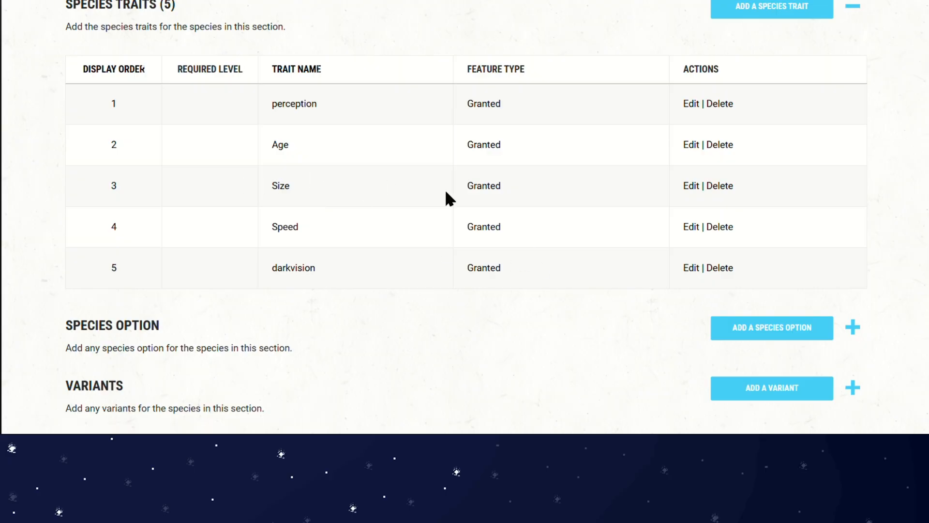
{"action": "scroll", "coordinate": [438, 178], "scroll_direction": "down", "scroll_amount": 3}
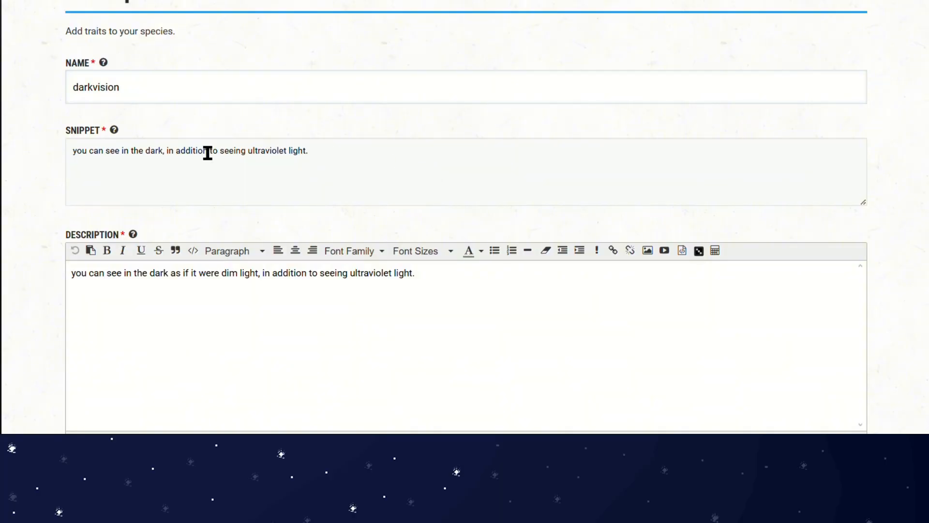
{"action": "scroll", "coordinate": [375, 86], "scroll_direction": "down", "scroll_amount": 2}
{"action": "left_click_drag", "start_coordinate": [375, 85], "coordinate": [14, 85]}
{"action": "left_click", "coordinate": [316, 80]}
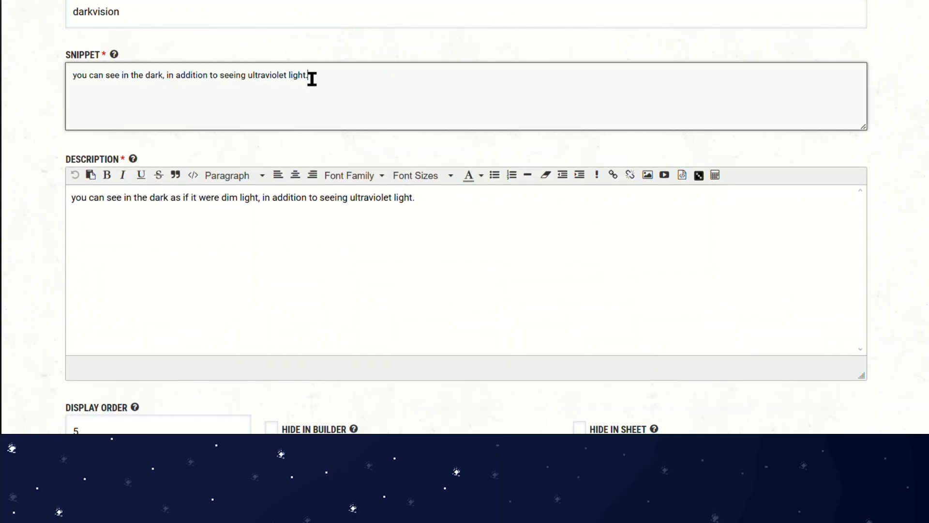
{"action": "scroll", "coordinate": [311, 77], "scroll_direction": "up", "scroll_amount": 3}
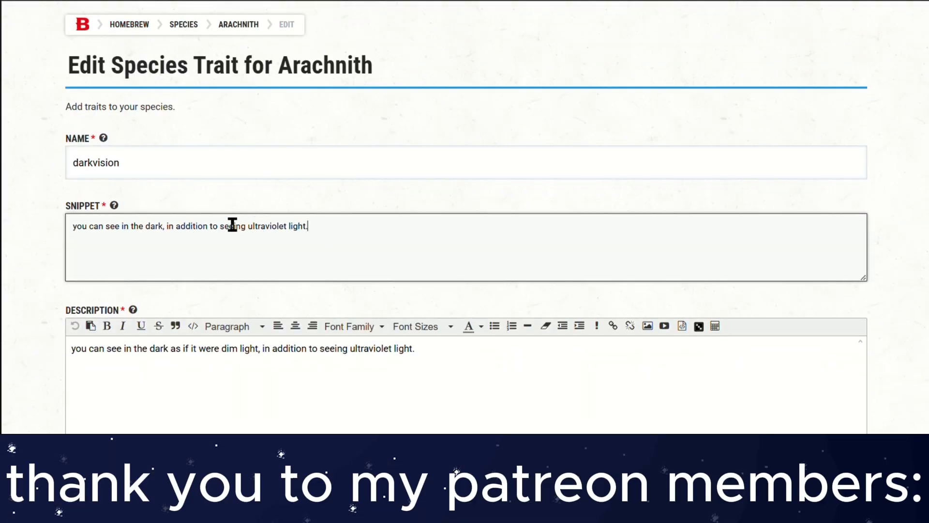
{"action": "double_click", "coordinate": [256, 226]}
{"action": "left_click", "coordinate": [352, 231]}
Step: Read through the darkvision trait's description and place the cursor after "dark"
{"action": "scroll", "coordinate": [351, 264], "scroll_direction": "down", "scroll_amount": 2}
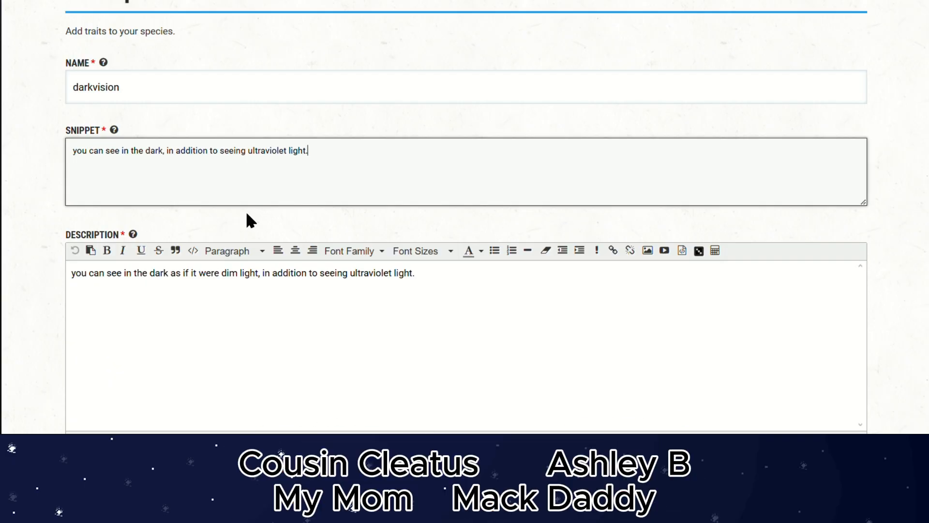
{"action": "scroll", "coordinate": [246, 214], "scroll_direction": "down", "scroll_amount": 2}
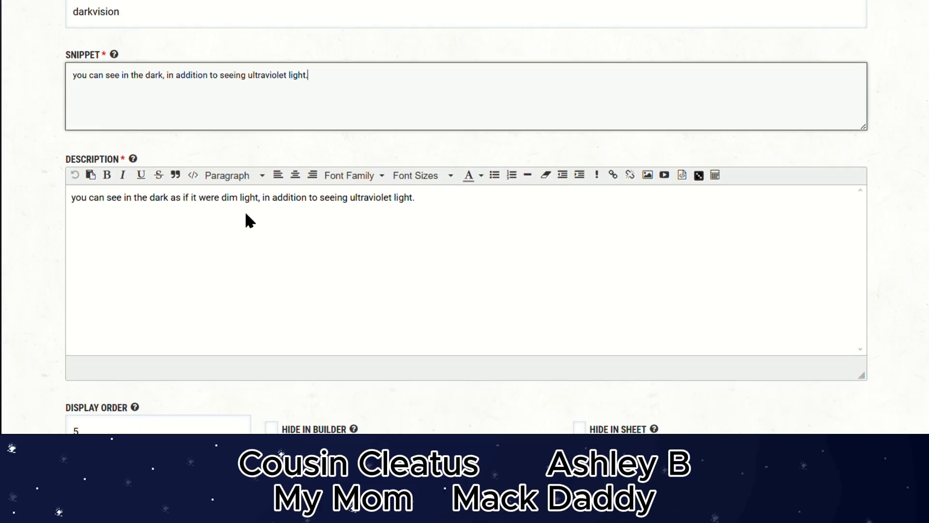
{"action": "left_click_drag", "start_coordinate": [448, 199], "coordinate": [64, 197]}
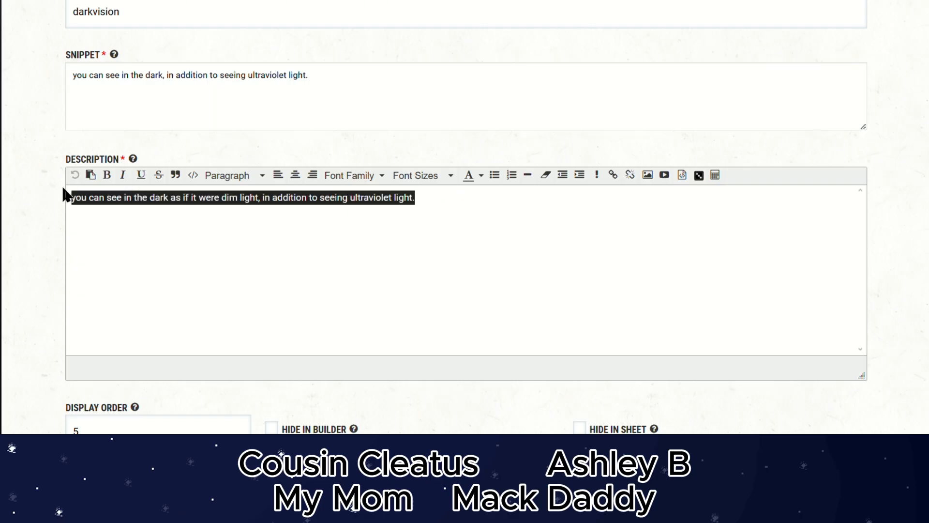
{"action": "left_click", "coordinate": [170, 197]}
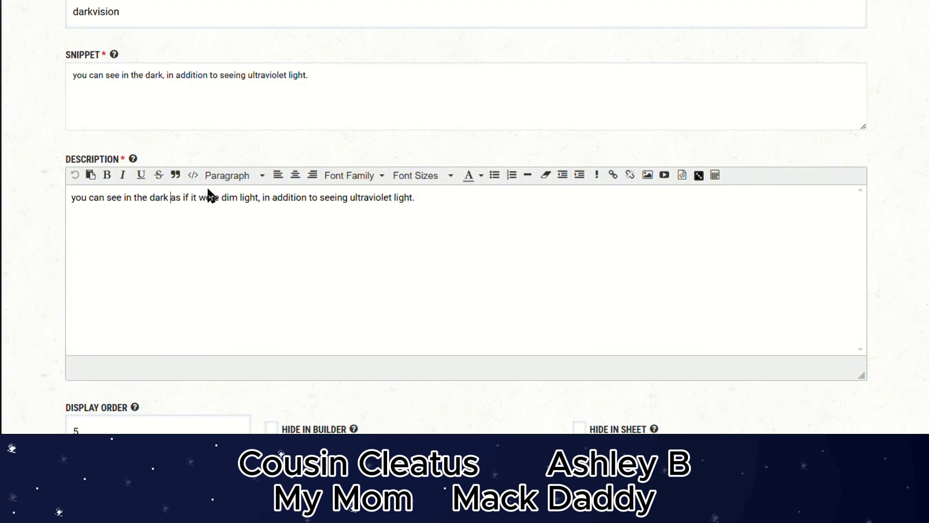
Step: Compare the phrase "as if it were dim light" in the darkvision trait's description with the wording of its snippet
{"action": "left_click_drag", "start_coordinate": [170, 198], "coordinate": [257, 200]}
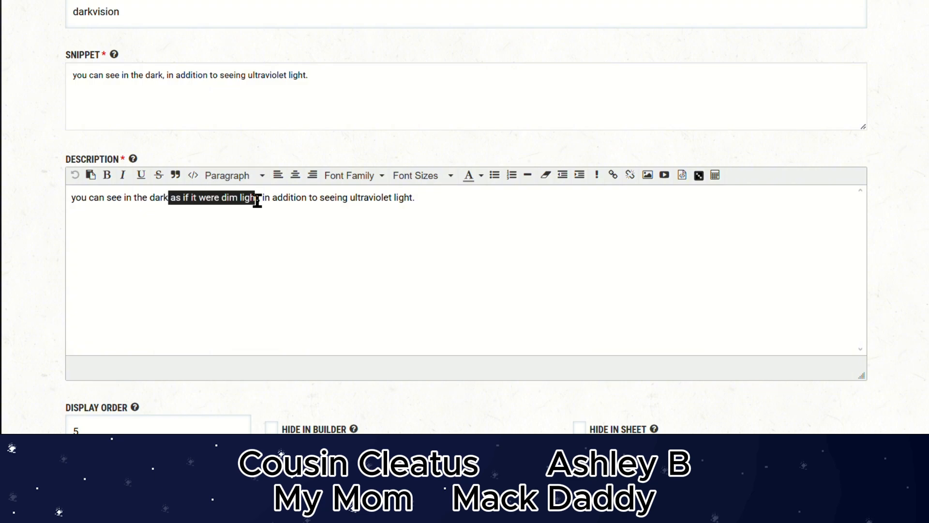
{"action": "left_click", "coordinate": [163, 76]}
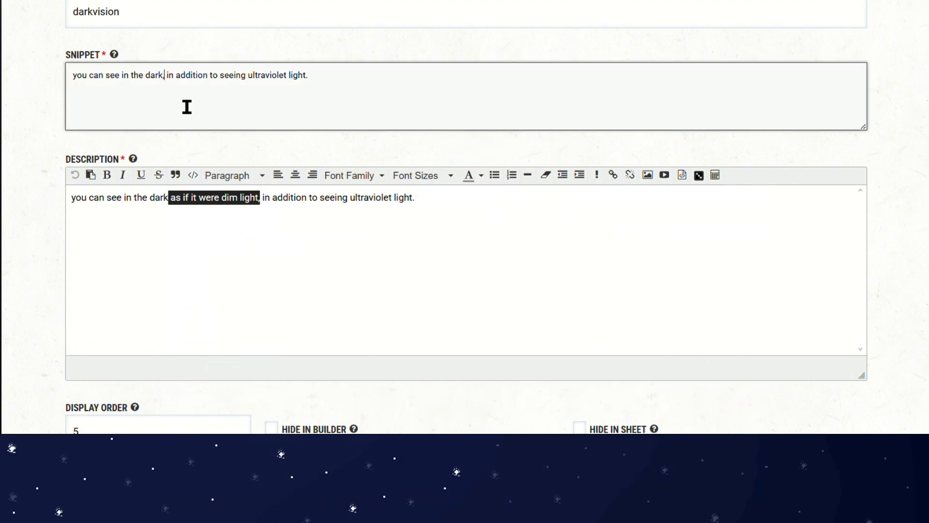
{"action": "left_click", "coordinate": [219, 202]}
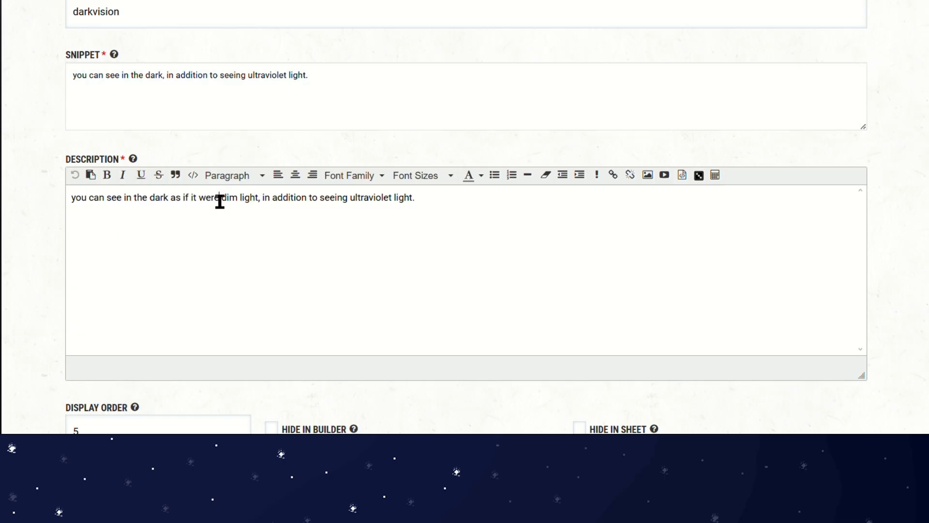
Step: Edit the darkvision trait's Sense - Darkvision modifier, setting its fixed value to 60, and save it
{"action": "scroll", "coordinate": [242, 189], "scroll_direction": "down", "scroll_amount": 15}
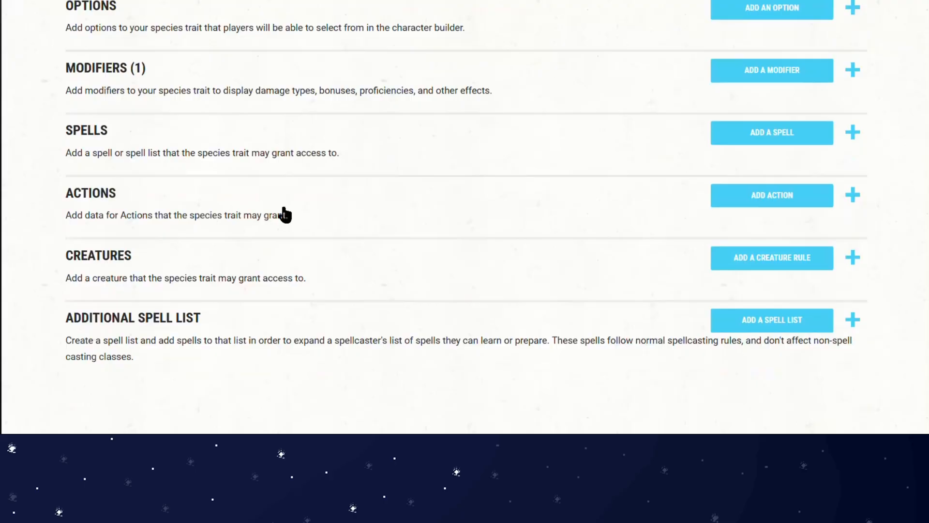
{"action": "left_click", "coordinate": [178, 84]}
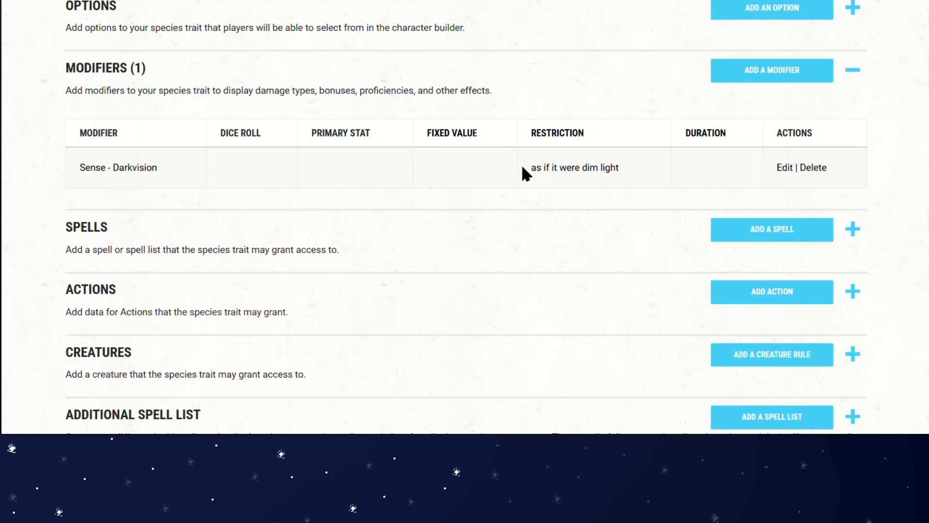
{"action": "left_click_drag", "start_coordinate": [521, 167], "coordinate": [654, 171]}
{"action": "left_click", "coordinate": [785, 168]}
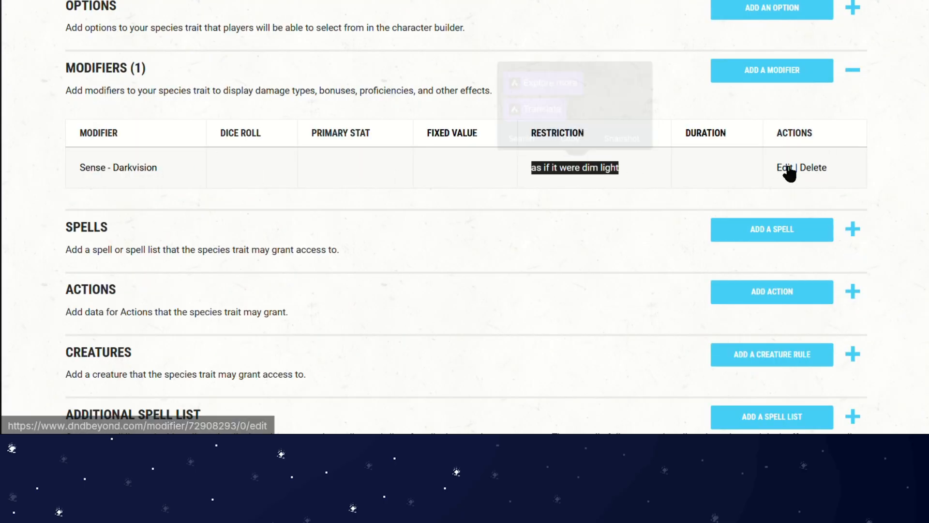
{"action": "scroll", "coordinate": [421, 217], "scroll_direction": "down", "scroll_amount": 3}
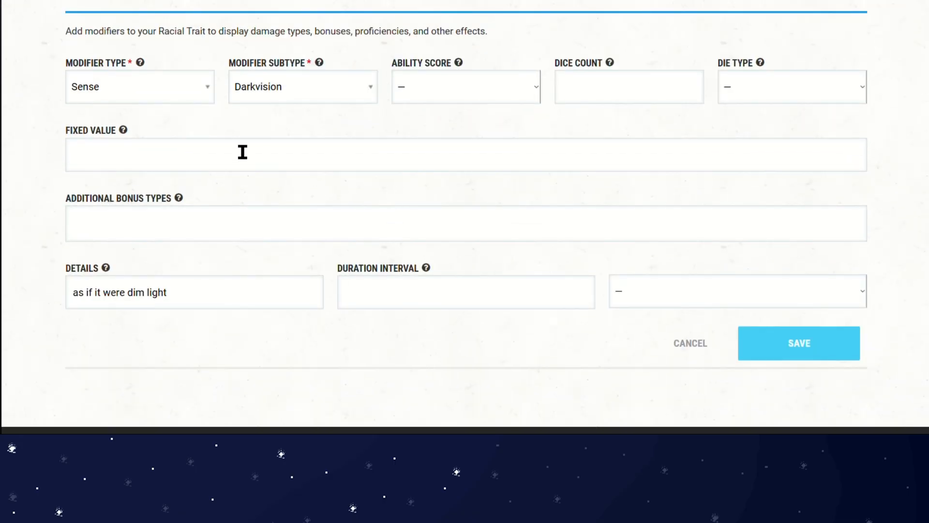
{"action": "left_click", "coordinate": [243, 152]}
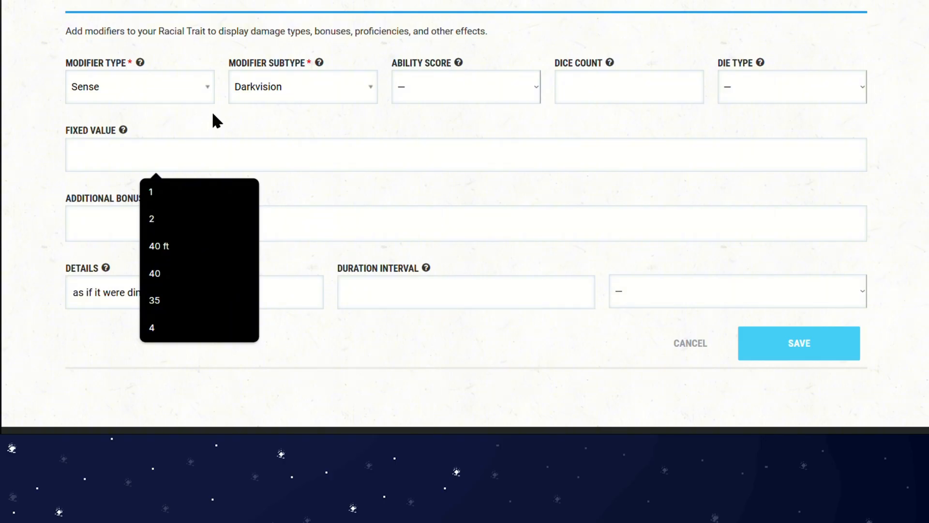
{"action": "type", "text": "60"}
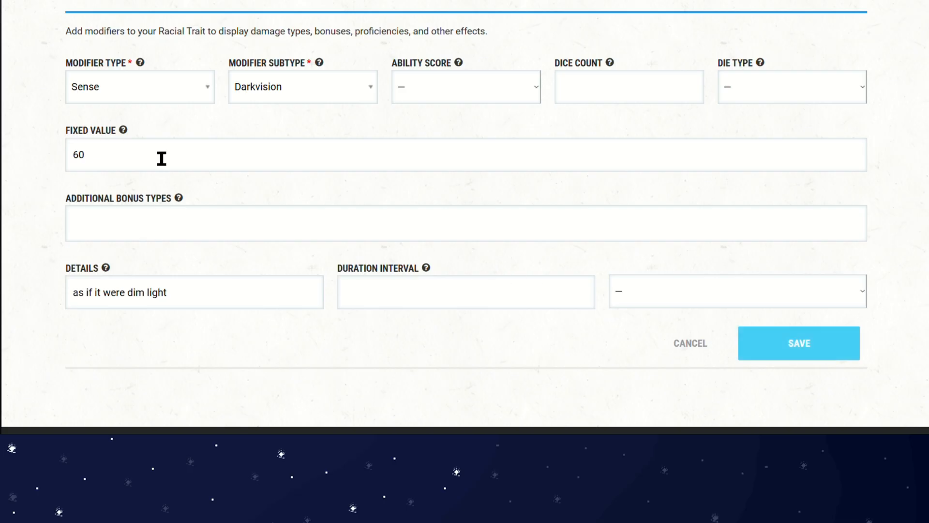
{"action": "scroll", "coordinate": [329, 96], "scroll_direction": "down", "scroll_amount": 6}
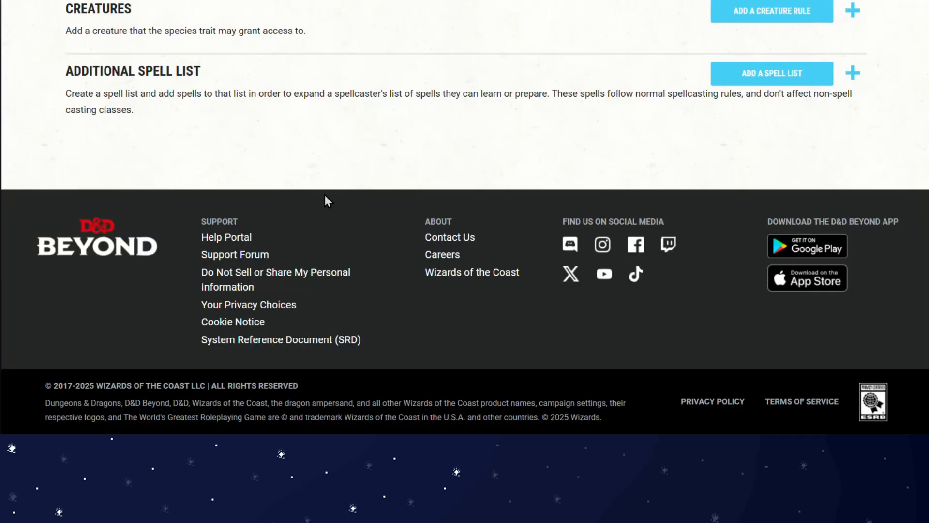
Step: Check the fixed value of the saved Darkvision modifier and collapse the trait's modifier list
{"action": "scroll", "coordinate": [271, 138], "scroll_direction": "up", "scroll_amount": 3}
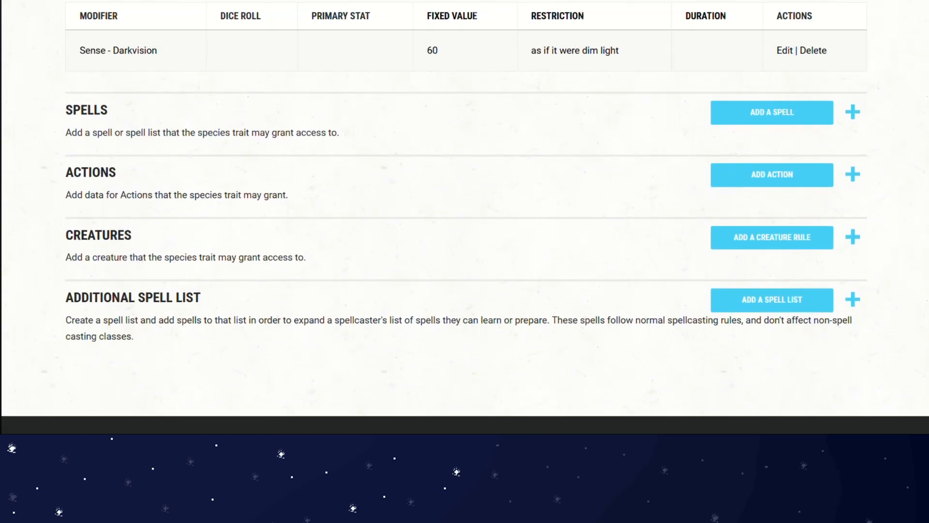
{"action": "scroll", "coordinate": [442, 65], "scroll_direction": "up", "scroll_amount": 2}
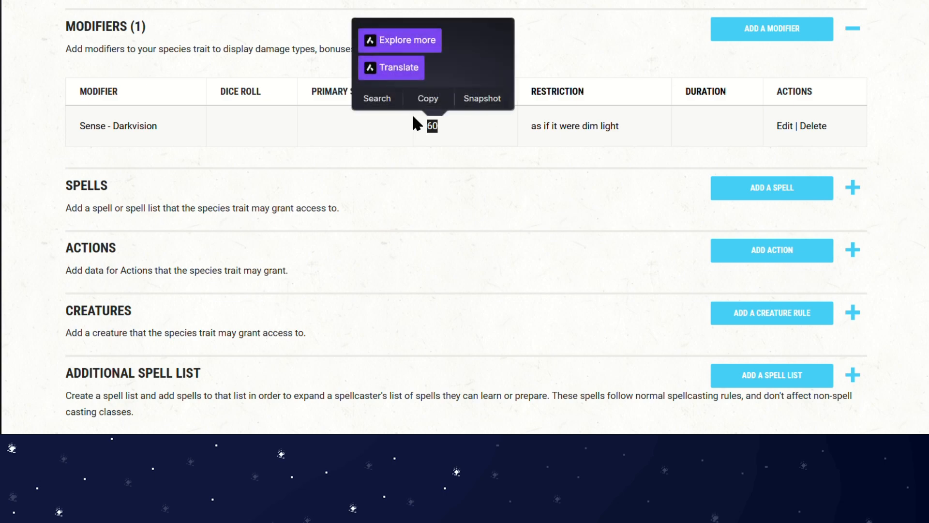
{"action": "left_click", "coordinate": [434, 129]}
{"action": "scroll", "coordinate": [448, 121], "scroll_direction": "up", "scroll_amount": 1}
{"action": "left_click", "coordinate": [436, 125]}
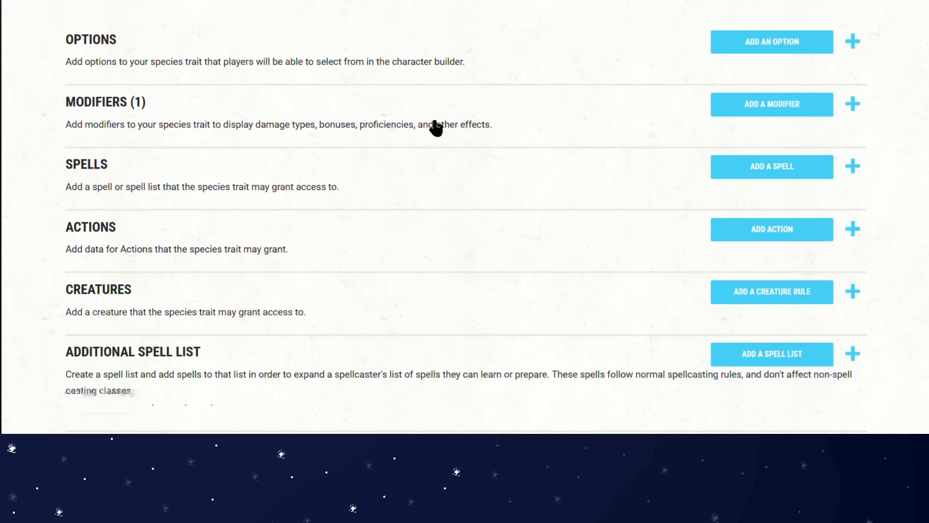
Step: Return to the Arachnith species page and highlight the Age through Speed entries in the trait list
{"action": "scroll", "coordinate": [530, 128], "scroll_direction": "up", "scroll_amount": 3}
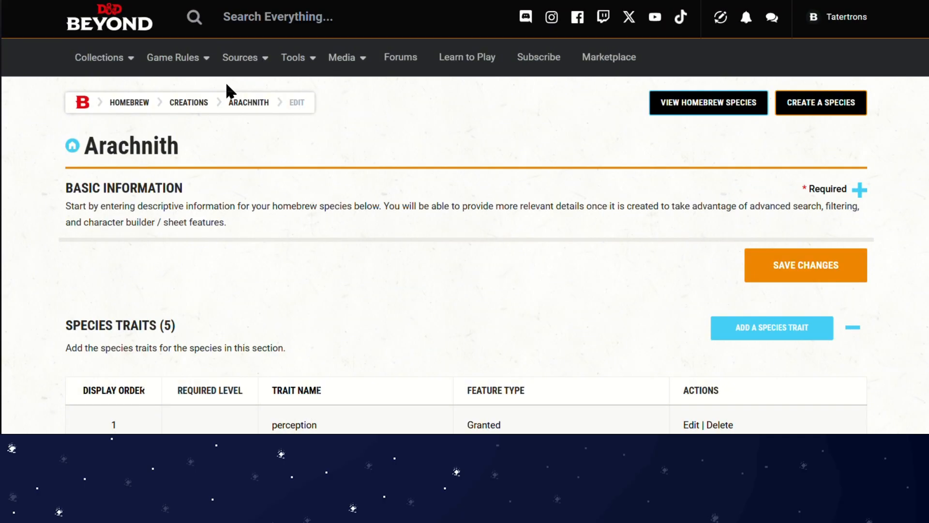
{"action": "scroll", "coordinate": [228, 58], "scroll_direction": "down", "scroll_amount": 6}
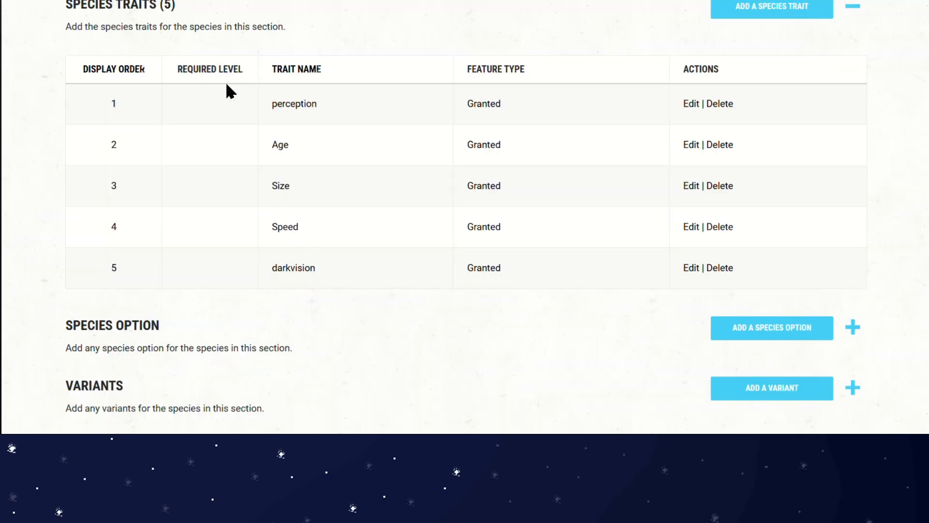
{"action": "scroll", "coordinate": [326, 170], "scroll_direction": "up", "scroll_amount": 2}
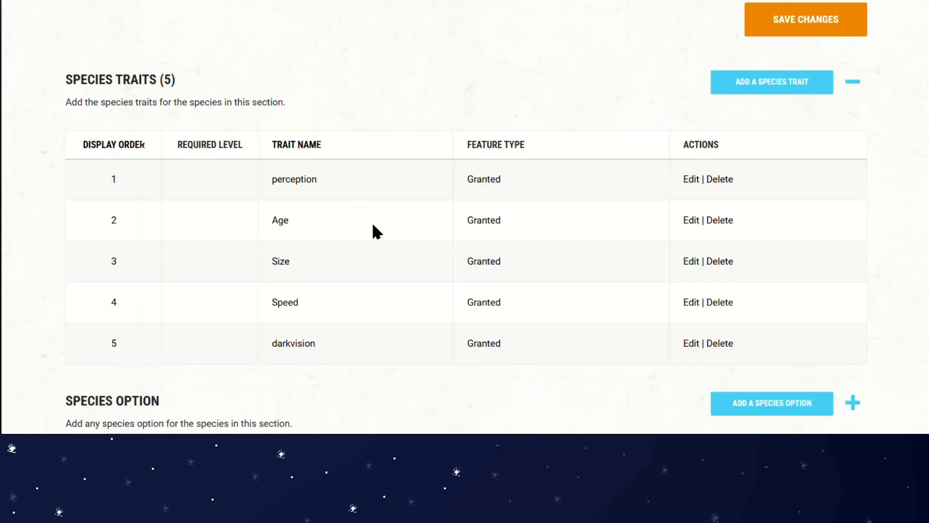
{"action": "scroll", "coordinate": [373, 226], "scroll_direction": "down", "scroll_amount": 2}
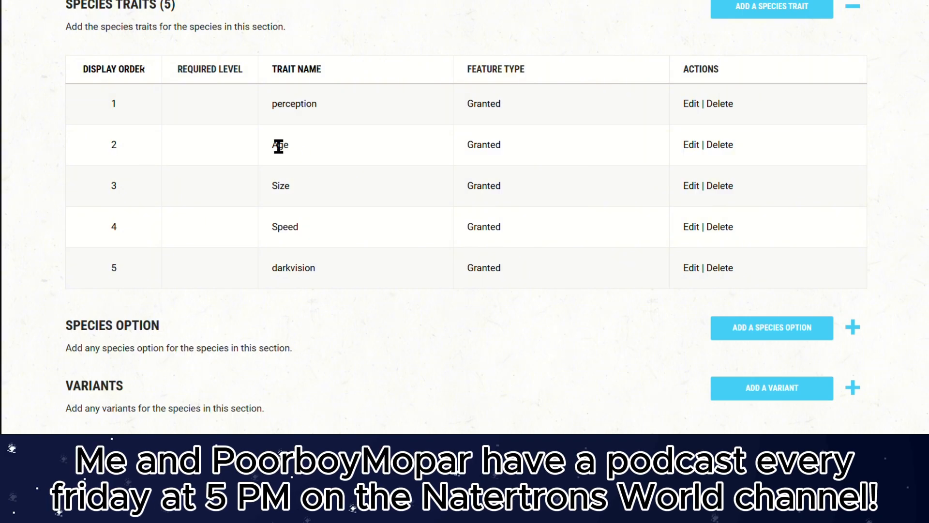
{"action": "left_click_drag", "start_coordinate": [273, 147], "coordinate": [299, 230]}
{"action": "left_click", "coordinate": [292, 186]}
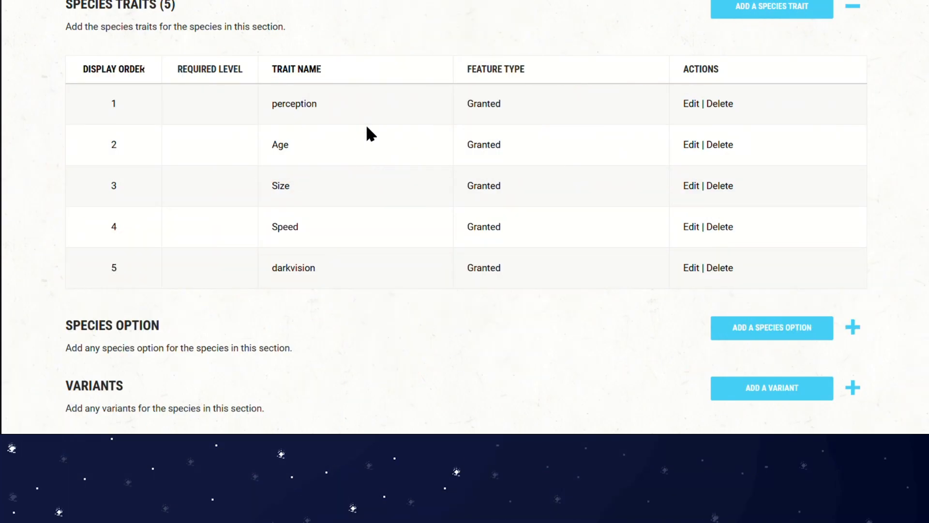
{"action": "scroll", "coordinate": [369, 130], "scroll_direction": "up", "scroll_amount": 6}
{"action": "left_click", "coordinate": [281, 312]}
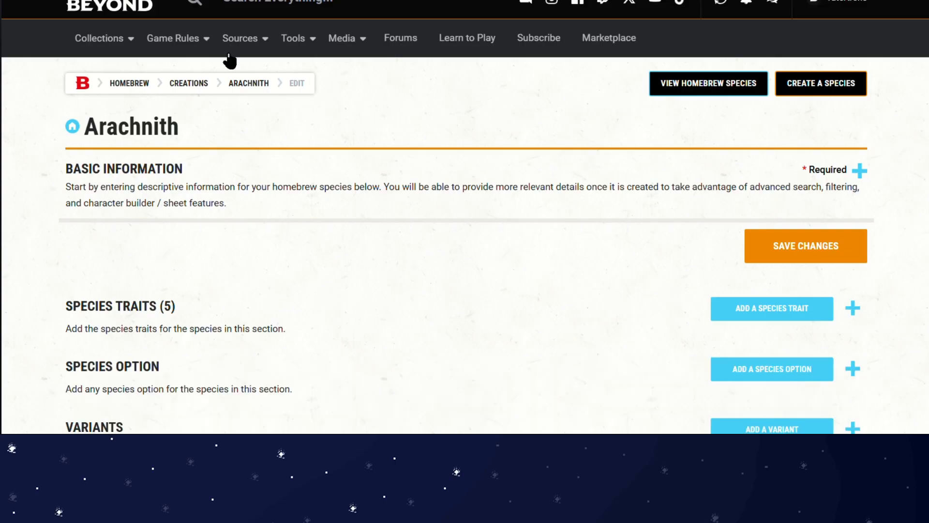
{"action": "scroll", "coordinate": [370, 267], "scroll_direction": "down", "scroll_amount": 3}
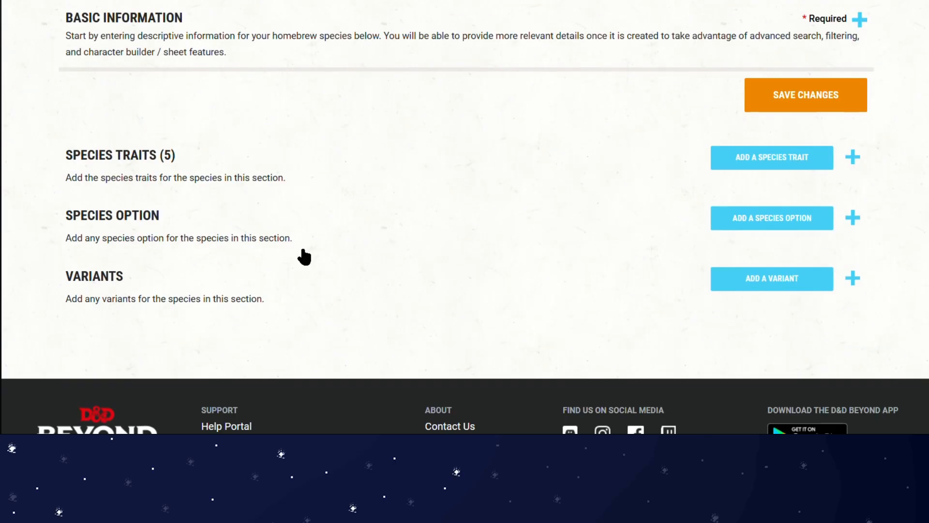
{"action": "left_click", "coordinate": [259, 194]}
{"action": "scroll", "coordinate": [321, 248], "scroll_direction": "down", "scroll_amount": 3}
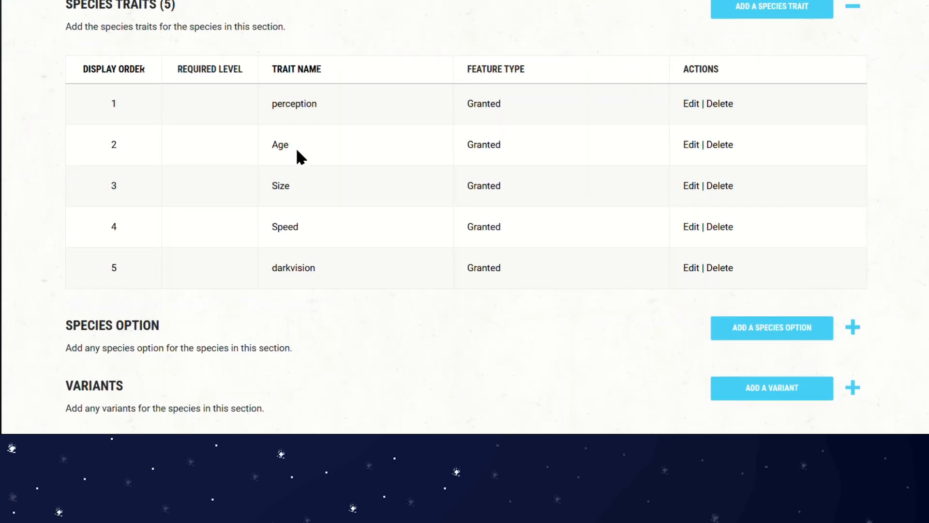
Step: Open the Size trait of the Arachnith species for editing
{"action": "left_click_drag", "start_coordinate": [273, 145], "coordinate": [295, 226]}
{"action": "left_click", "coordinate": [280, 186]}
{"action": "scroll", "coordinate": [613, 205], "scroll_direction": "up", "scroll_amount": 2}
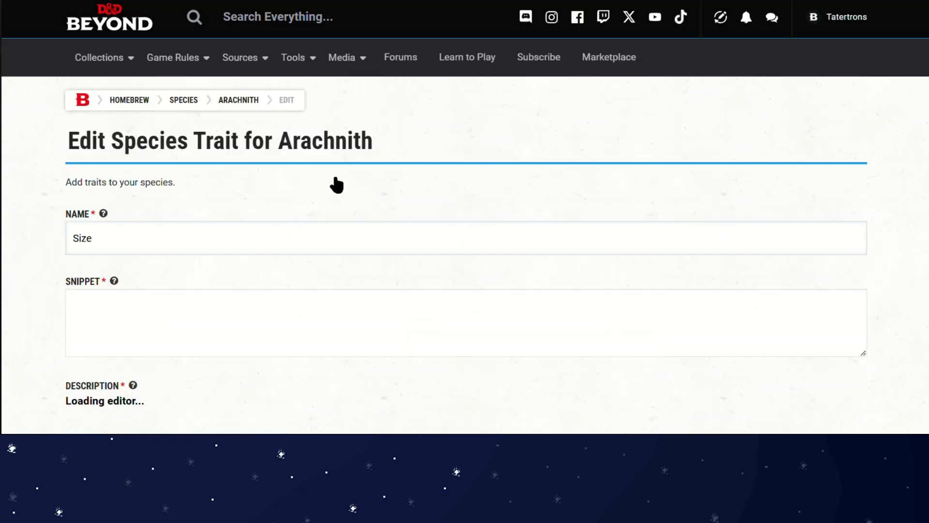
Step: Look over the Size trait's page and examine its name, snippet and description fields
{"action": "scroll", "coordinate": [311, 187], "scroll_direction": "down", "scroll_amount": 10}
{"action": "scroll", "coordinate": [275, 206], "scroll_direction": "down", "scroll_amount": 4}
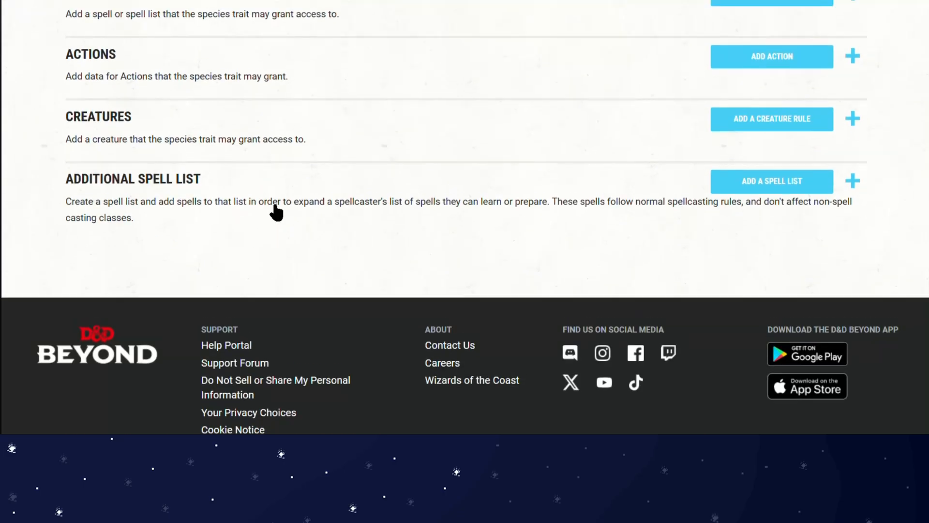
{"action": "scroll", "coordinate": [274, 209], "scroll_direction": "up", "scroll_amount": 6}
{"action": "scroll", "coordinate": [285, 242], "scroll_direction": "down", "scroll_amount": 1}
{"action": "scroll", "coordinate": [292, 282], "scroll_direction": "up", "scroll_amount": 5}
{"action": "scroll", "coordinate": [292, 252], "scroll_direction": "up", "scroll_amount": 10}
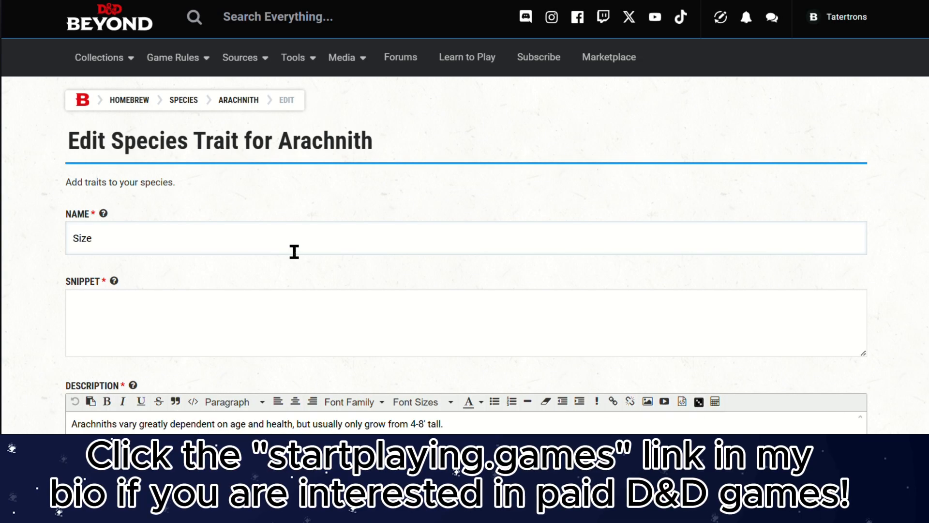
{"action": "scroll", "coordinate": [292, 251], "scroll_direction": "down", "scroll_amount": 2}
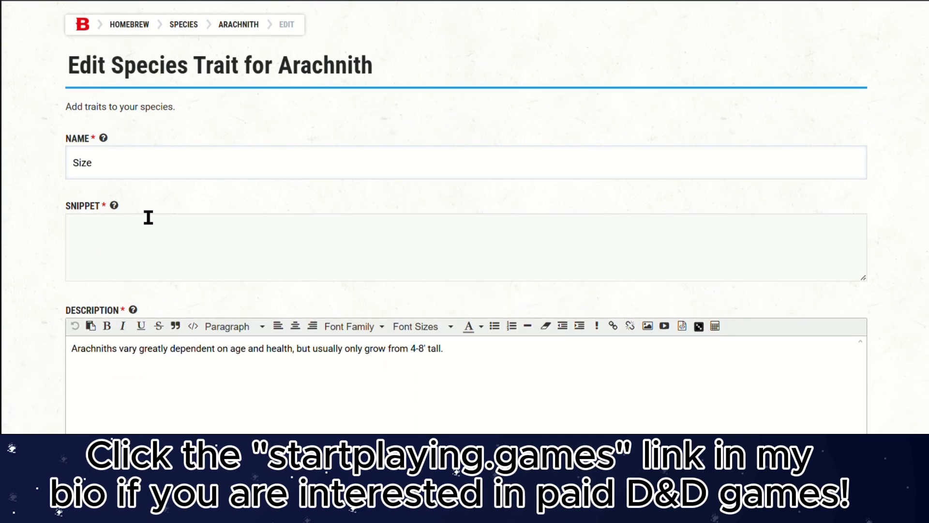
{"action": "scroll", "coordinate": [168, 257], "scroll_direction": "down", "scroll_amount": 2}
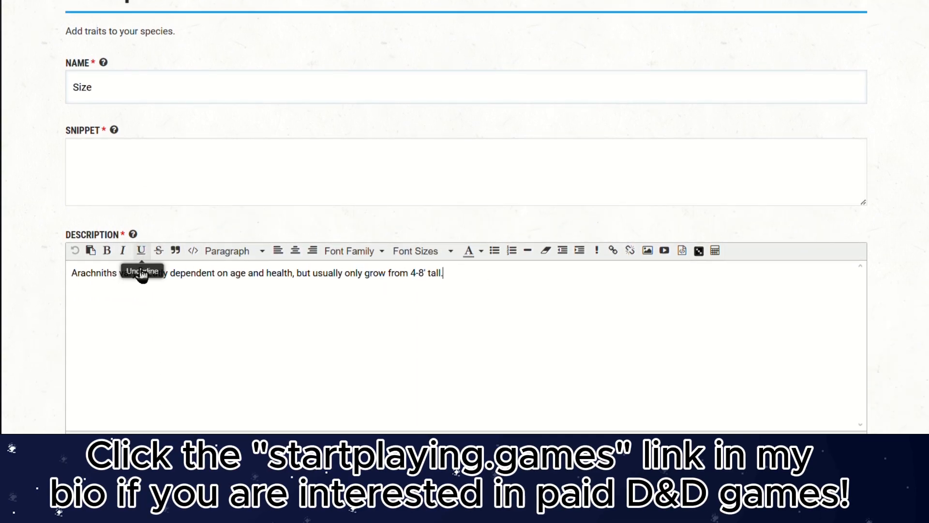
{"action": "left_click", "coordinate": [119, 172]}
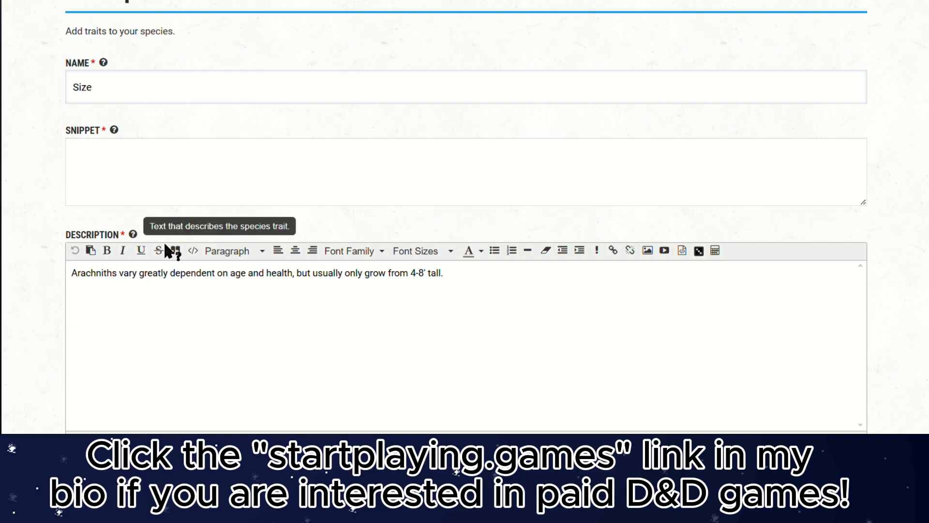
Step: Review the Size trait's display settings, character level fields and the option, modifier and spell sections
{"action": "scroll", "coordinate": [86, 99], "scroll_direction": "down", "scroll_amount": 6}
{"action": "scroll", "coordinate": [301, 191], "scroll_direction": "down", "scroll_amount": 12}
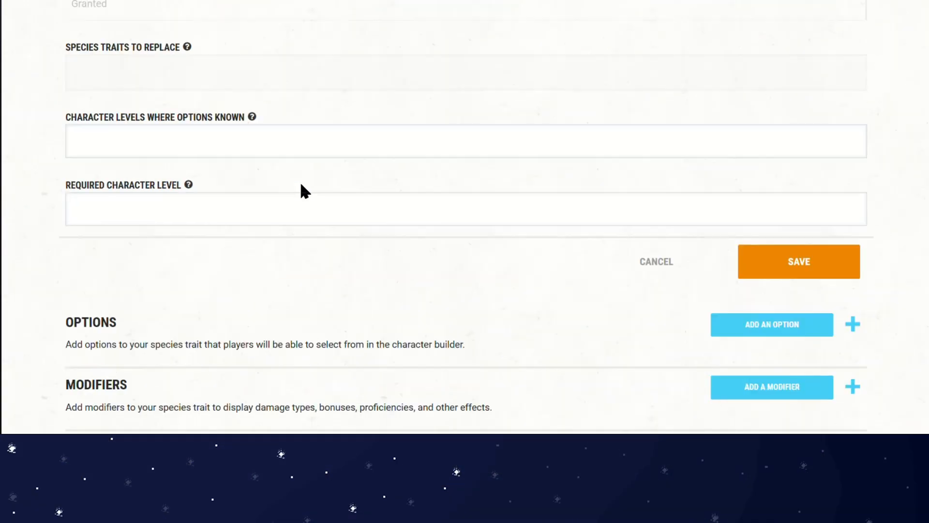
{"action": "scroll", "coordinate": [267, 158], "scroll_direction": "down", "scroll_amount": 2}
{"action": "scroll", "coordinate": [265, 141], "scroll_direction": "up", "scroll_amount": 16}
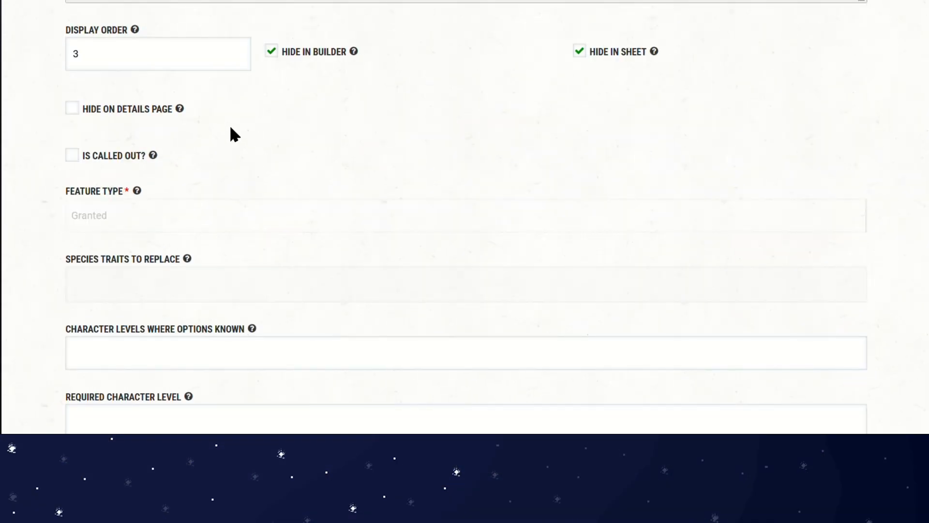
{"action": "scroll", "coordinate": [460, 175], "scroll_direction": "down", "scroll_amount": 18}
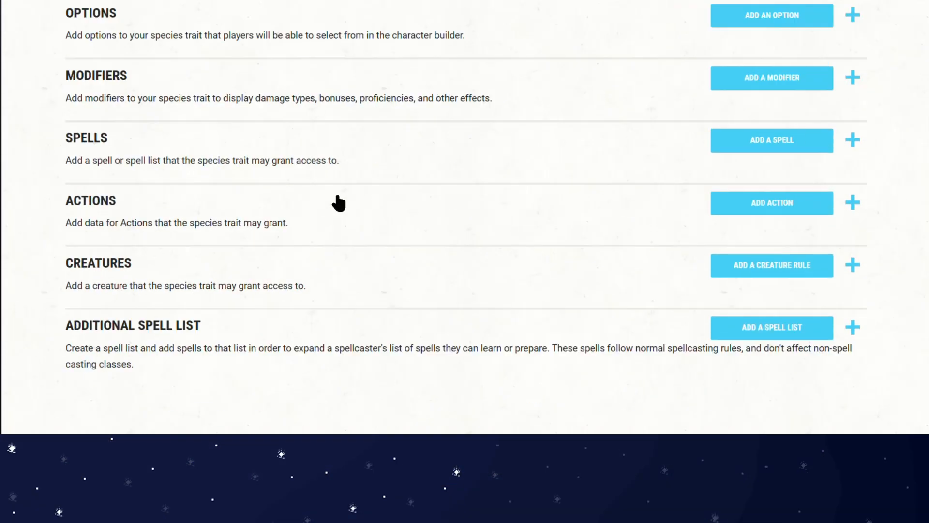
{"action": "scroll", "coordinate": [251, 118], "scroll_direction": "up", "scroll_amount": 2}
{"action": "scroll", "coordinate": [218, 114], "scroll_direction": "up", "scroll_amount": 1}
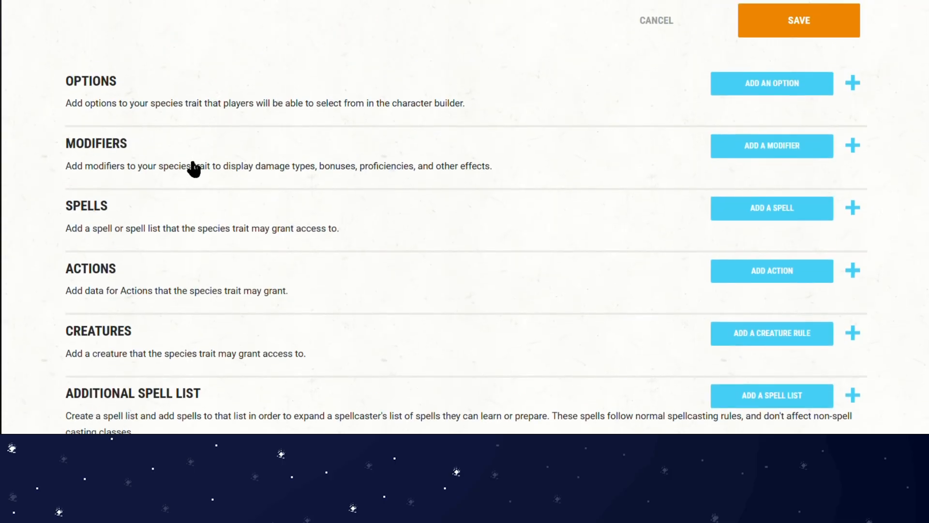
Step: Add a modifier of type Size with subtype Large to the Size trait and save it
{"action": "left_click", "coordinate": [809, 150]}
{"action": "left_click", "coordinate": [146, 244]}
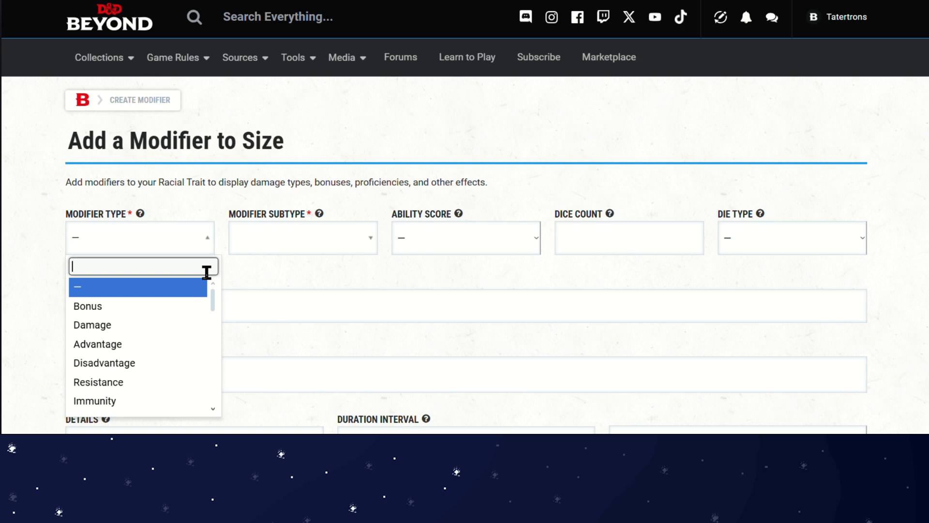
{"action": "type", "text": "size"}
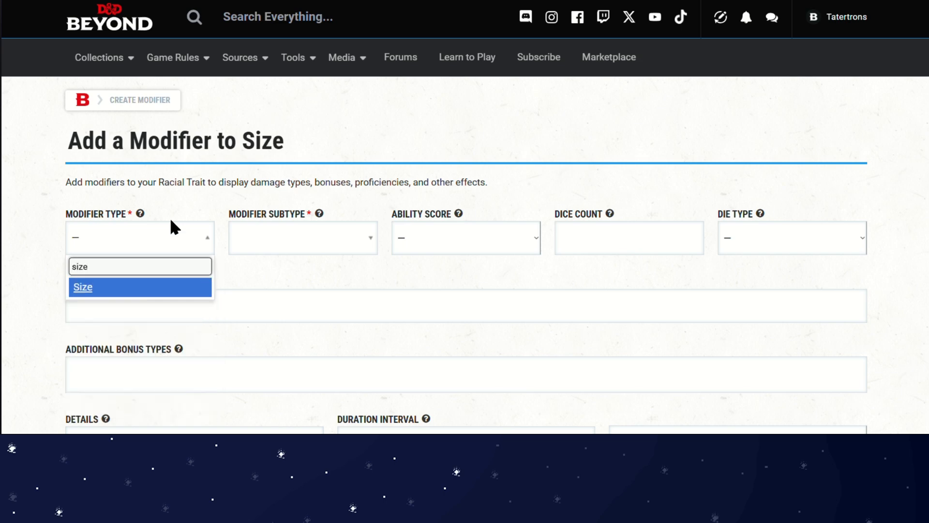
{"action": "left_click", "coordinate": [165, 290]}
{"action": "left_click", "coordinate": [287, 243]}
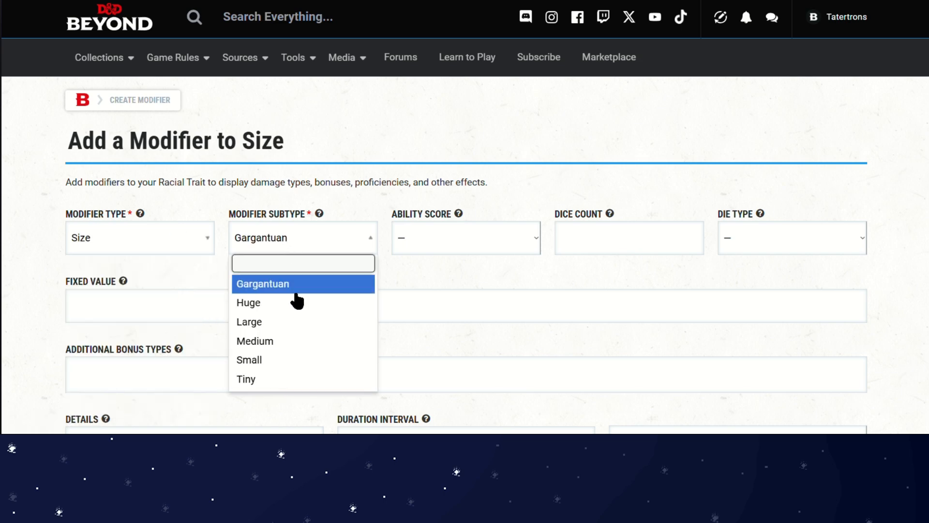
{"action": "left_click", "coordinate": [276, 325]}
{"action": "scroll", "coordinate": [475, 289], "scroll_direction": "down", "scroll_amount": 3}
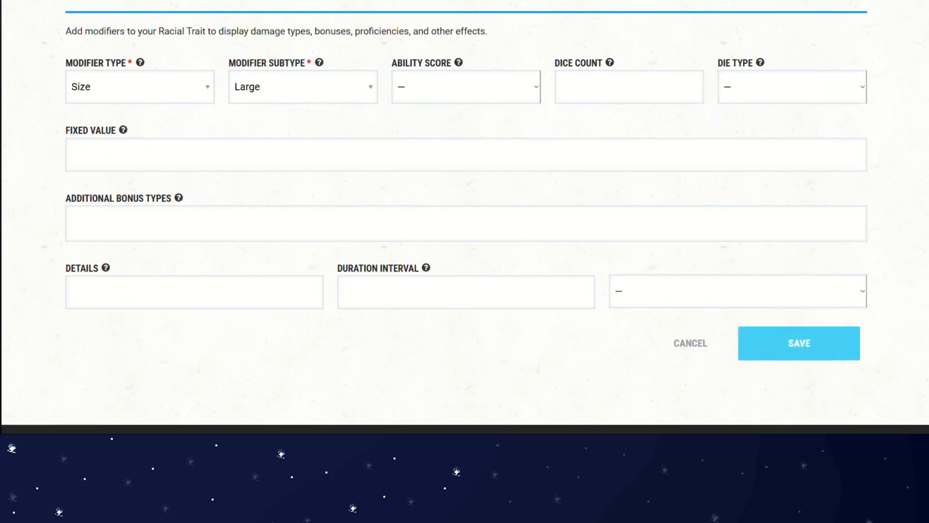
{"action": "scroll", "coordinate": [330, 200], "scroll_direction": "down", "scroll_amount": 10}
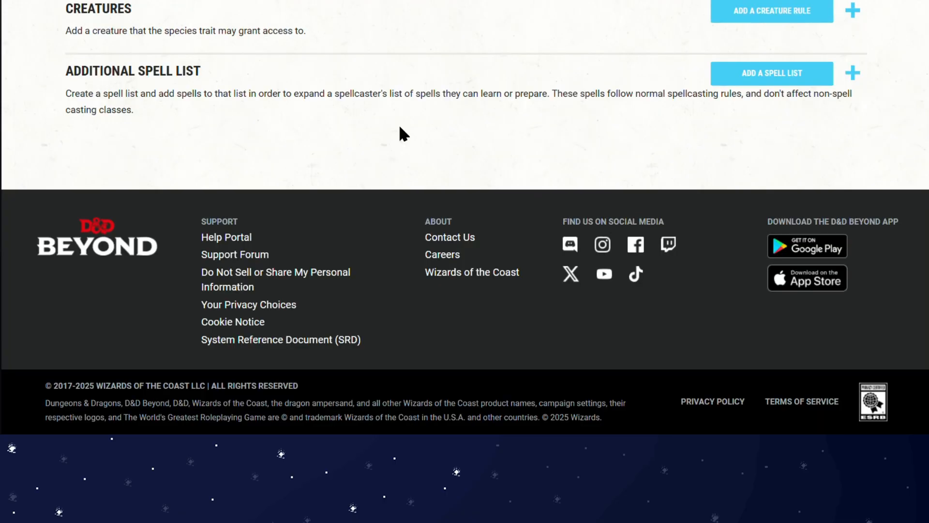
{"action": "scroll", "coordinate": [400, 128], "scroll_direction": "up", "scroll_amount": 4}
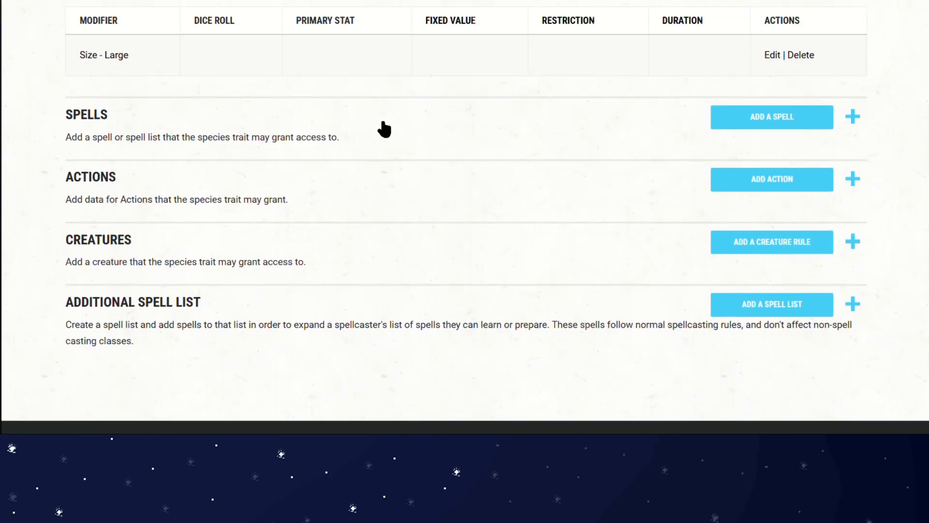
{"action": "scroll", "coordinate": [385, 129], "scroll_direction": "up", "scroll_amount": 3}
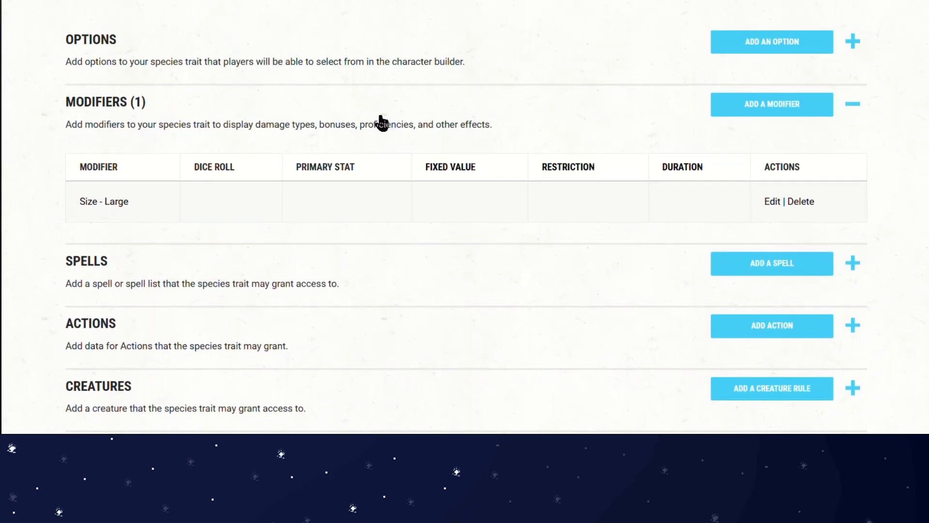
Step: Delete the Size - Large modifier from the Size trait
{"action": "left_click", "coordinate": [804, 202]}
{"action": "left_click", "coordinate": [464, 254]}
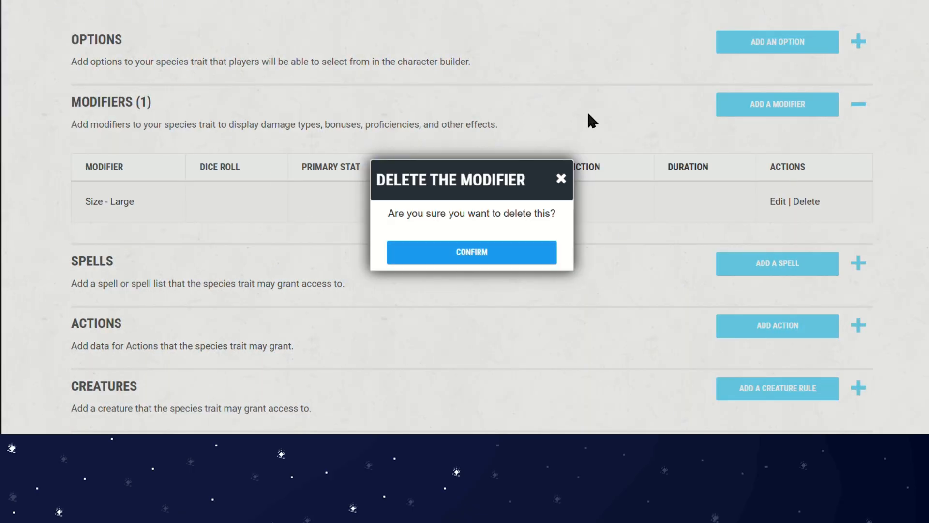
Step: Highlight the Size trait's description about Arachniths' height to review it, and save the trait
{"action": "scroll", "coordinate": [589, 121], "scroll_direction": "up", "scroll_amount": 15}
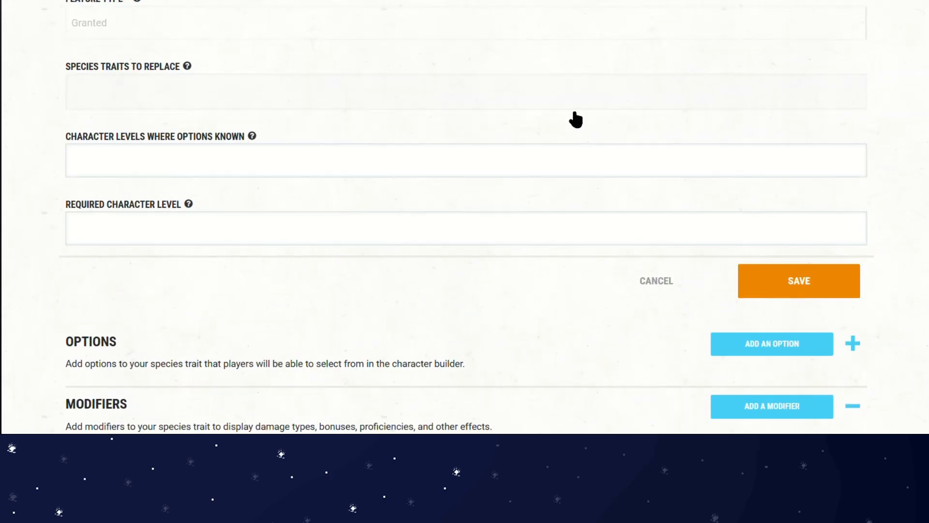
{"action": "left_click_drag", "start_coordinate": [514, 253], "coordinate": [135, 155]}
{"action": "left_click", "coordinate": [86, 162]}
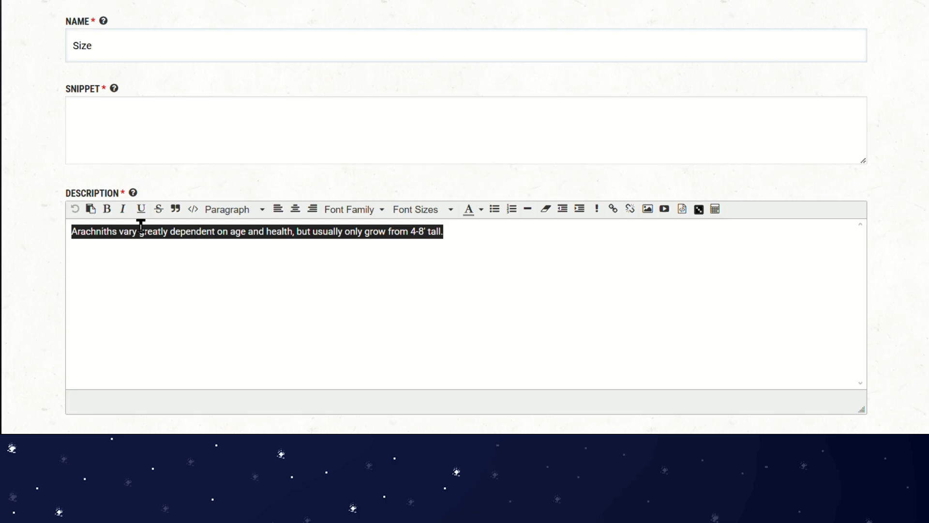
{"action": "left_click", "coordinate": [208, 237]}
{"action": "scroll", "coordinate": [637, 253], "scroll_direction": "down", "scroll_amount": 20}
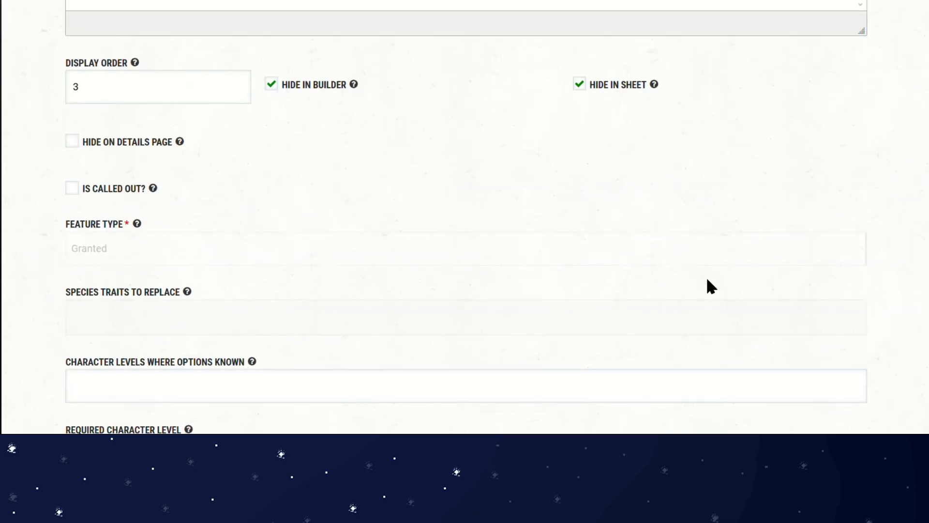
{"action": "scroll", "coordinate": [735, 269], "scroll_direction": "up", "scroll_amount": 3}
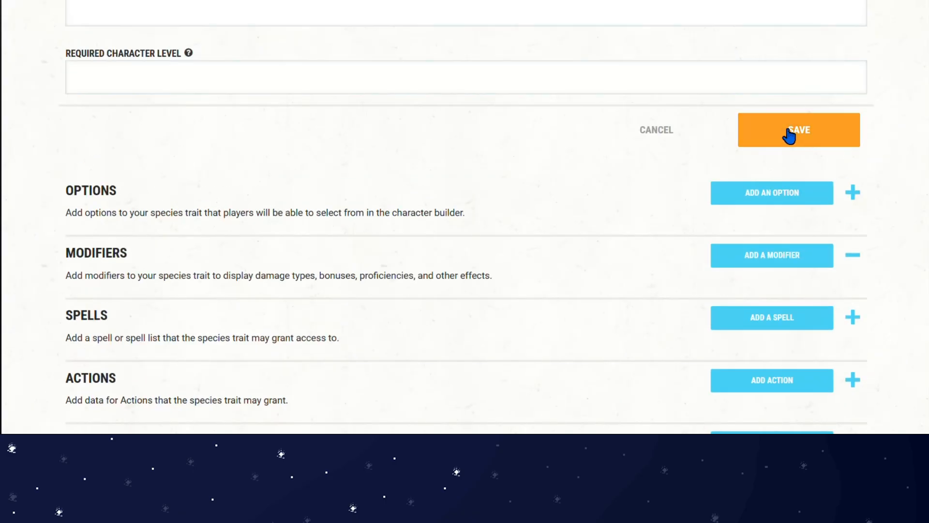
{"action": "left_click", "coordinate": [789, 135]}
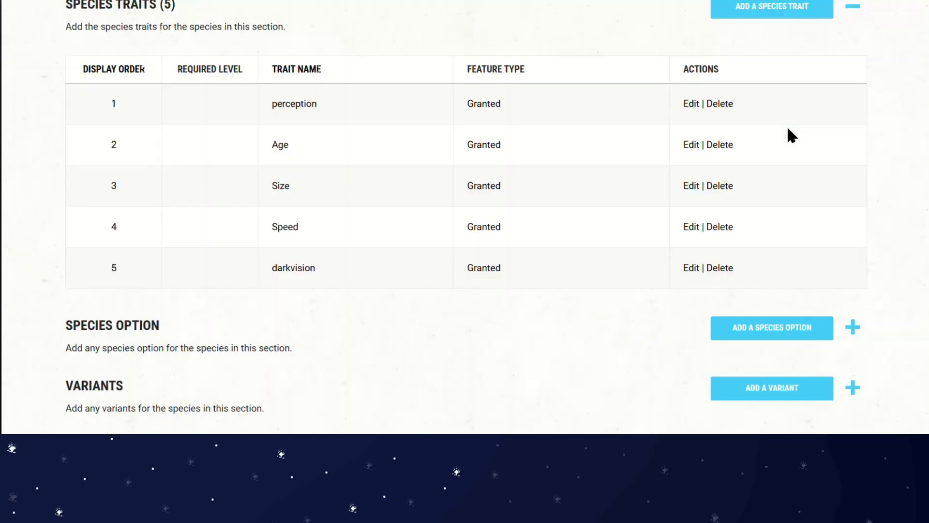
Step: Collapse the Arachnith's species trait list and return to the start of the species page
{"action": "left_click", "coordinate": [507, 35]}
{"action": "scroll", "coordinate": [518, 82], "scroll_direction": "up", "scroll_amount": 6}
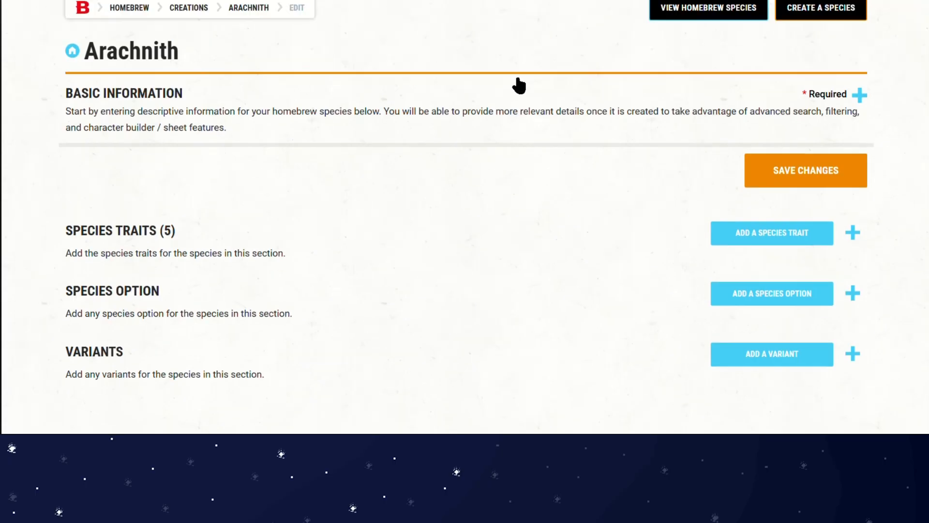